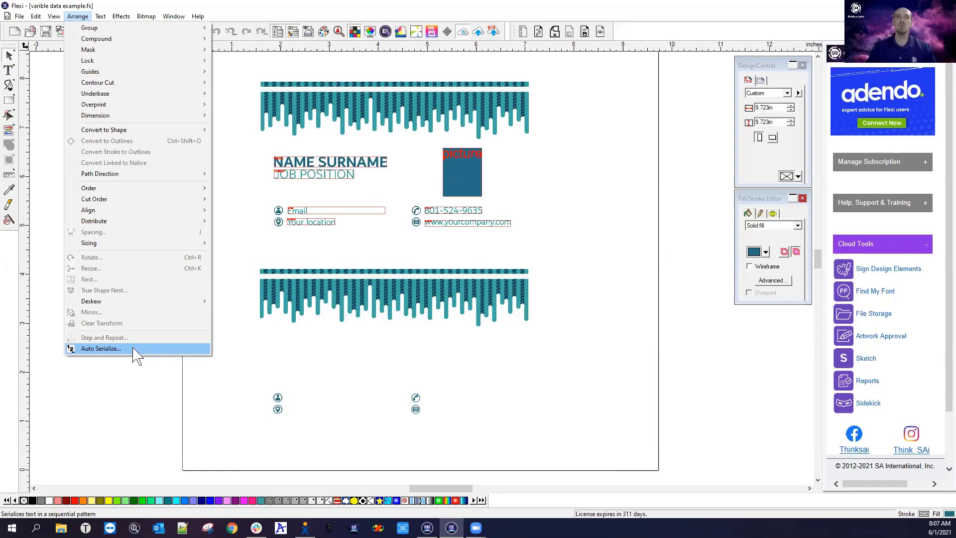
# Dismiss the open menu, check the upper card's objects, then marquee-select the lower card's header and icons
pyautogui.click(143, 394)
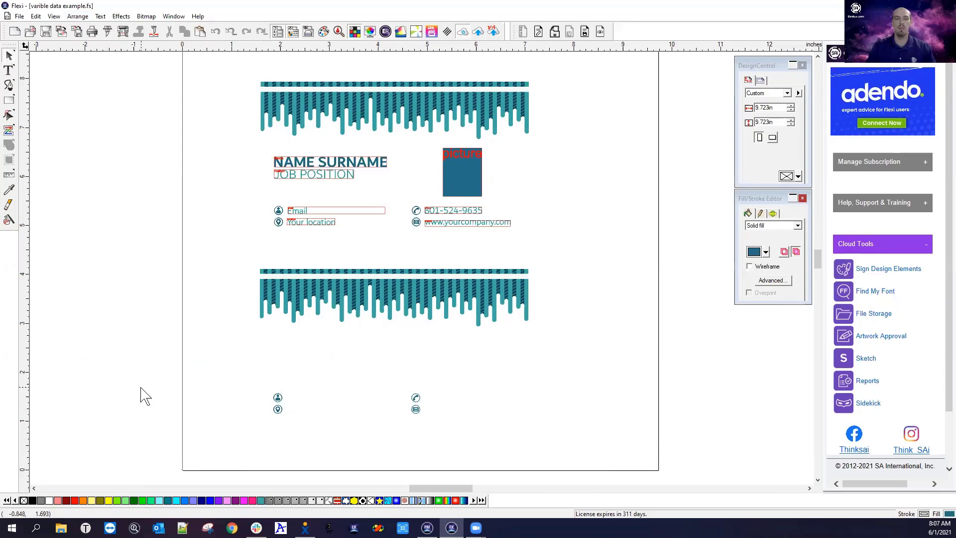
pyautogui.moveTo(239, 70); pyautogui.dragTo(585, 247)
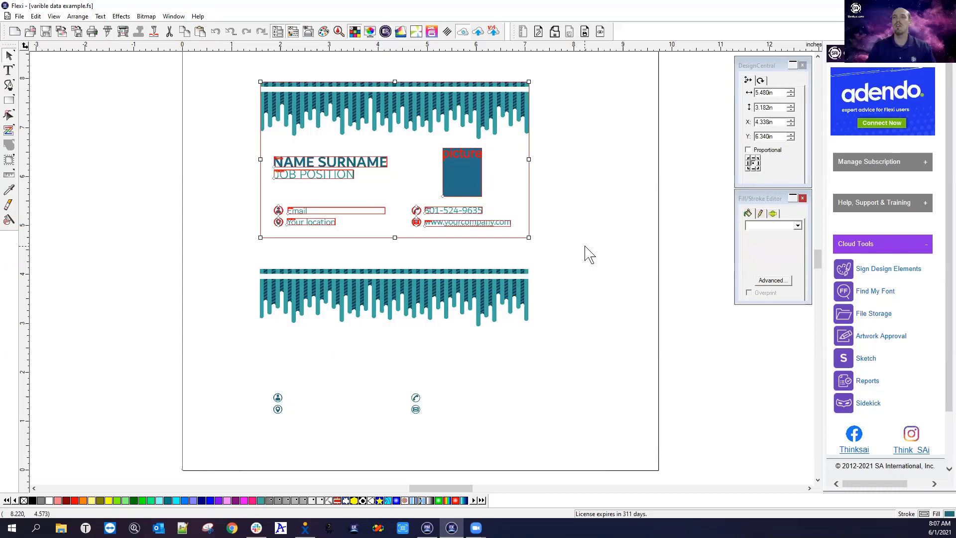
pyautogui.click(544, 264)
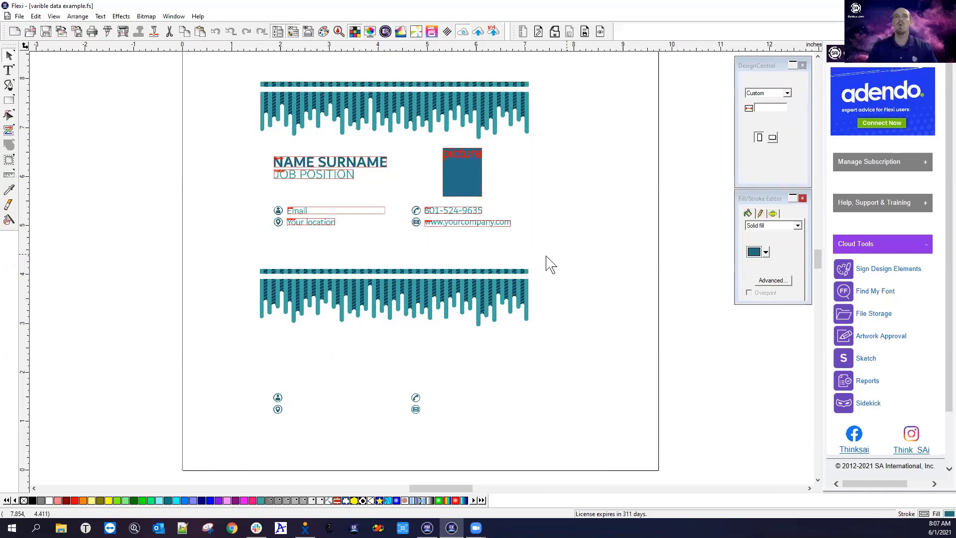
pyautogui.moveTo(240, 259); pyautogui.dragTo(592, 452)
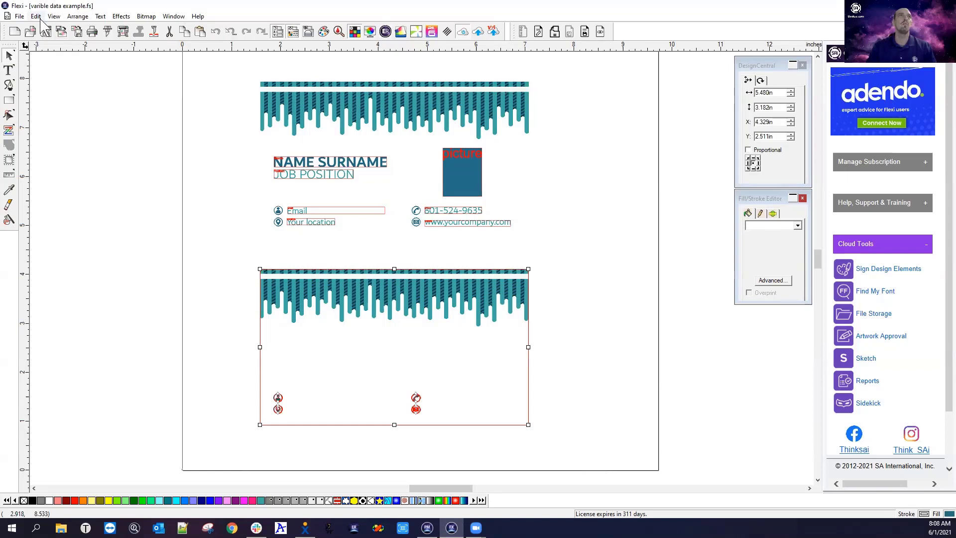
pyautogui.click(20, 16)
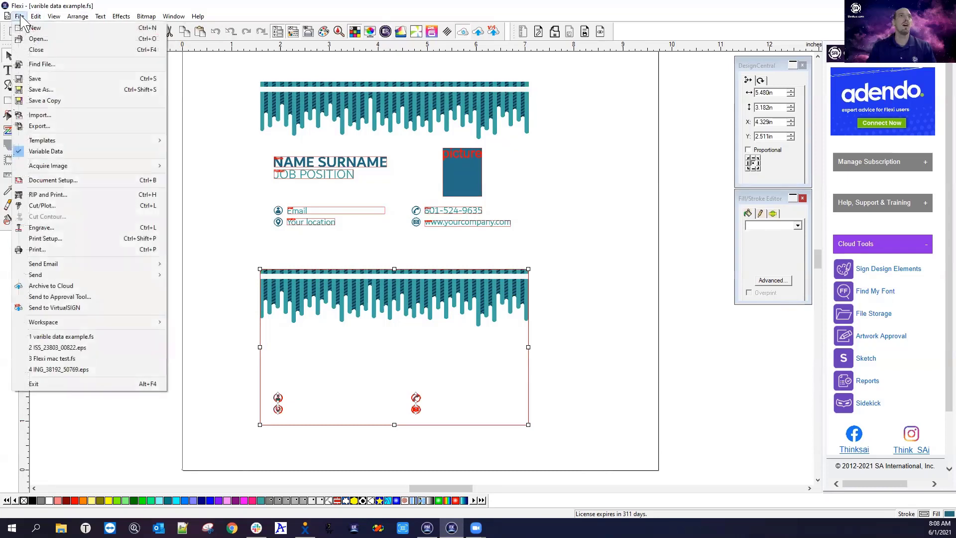
pyautogui.click(57, 151)
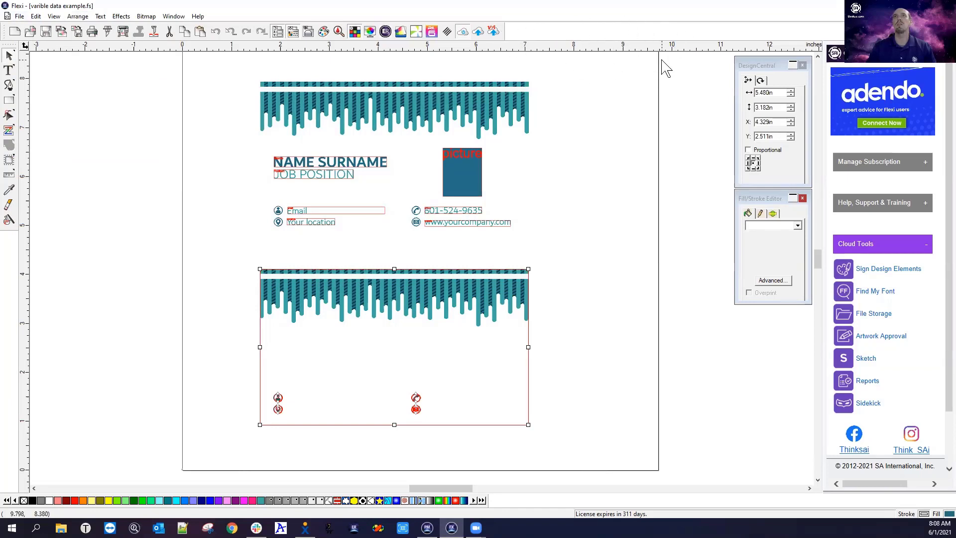
pyautogui.click(19, 16)
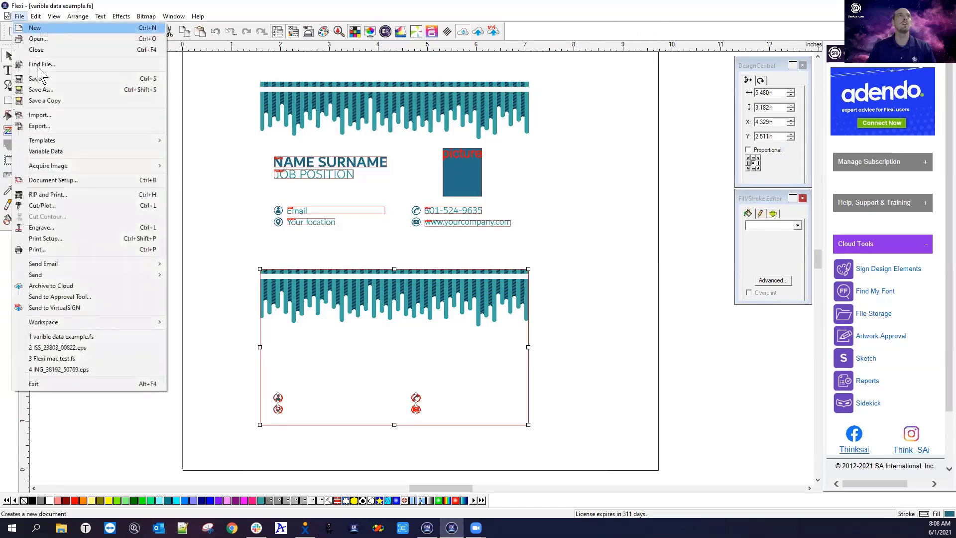
pyautogui.click(44, 151)
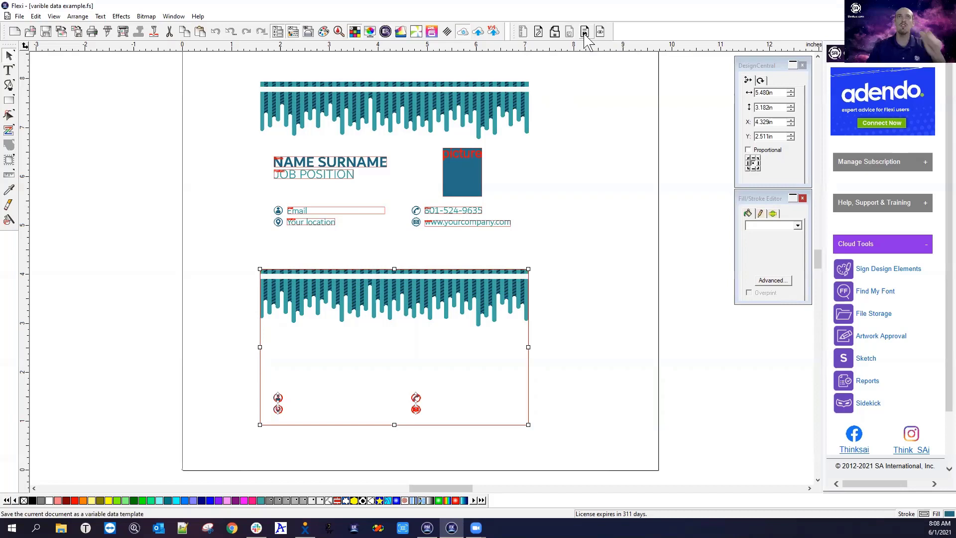
pyautogui.click(640, 186)
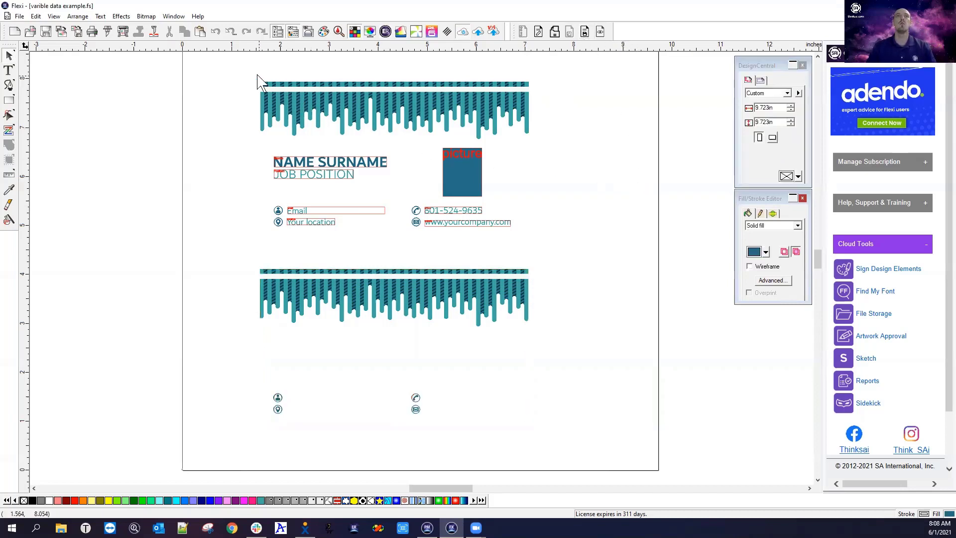
# Marquee-select everything on the upper card, then clear the selection
pyautogui.moveTo(233, 71); pyautogui.dragTo(573, 260)
pyautogui.click(576, 264)
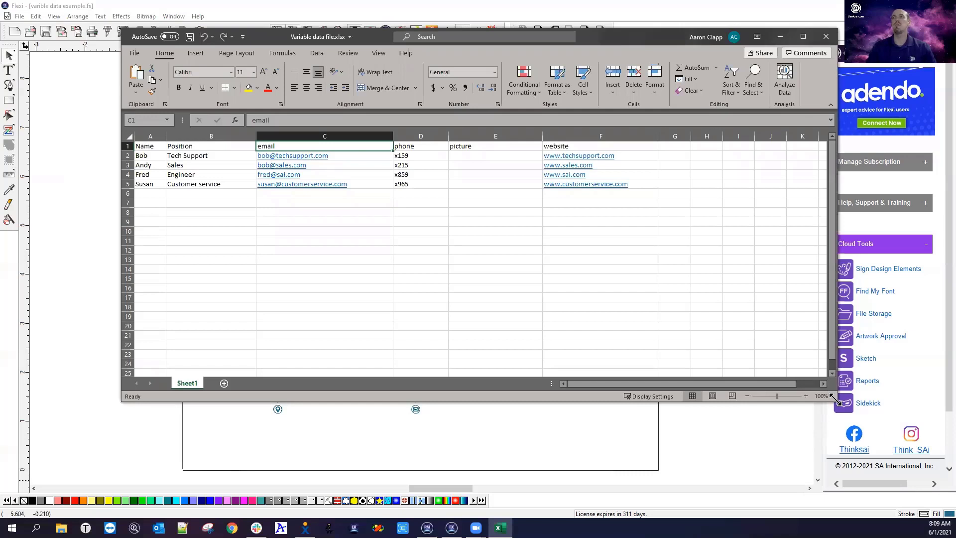
# Enlarge the Excel window, review headers Name, Position, email, phone, picture, website, then minimise it
pyautogui.moveTo(835, 398); pyautogui.dragTo(845, 517)
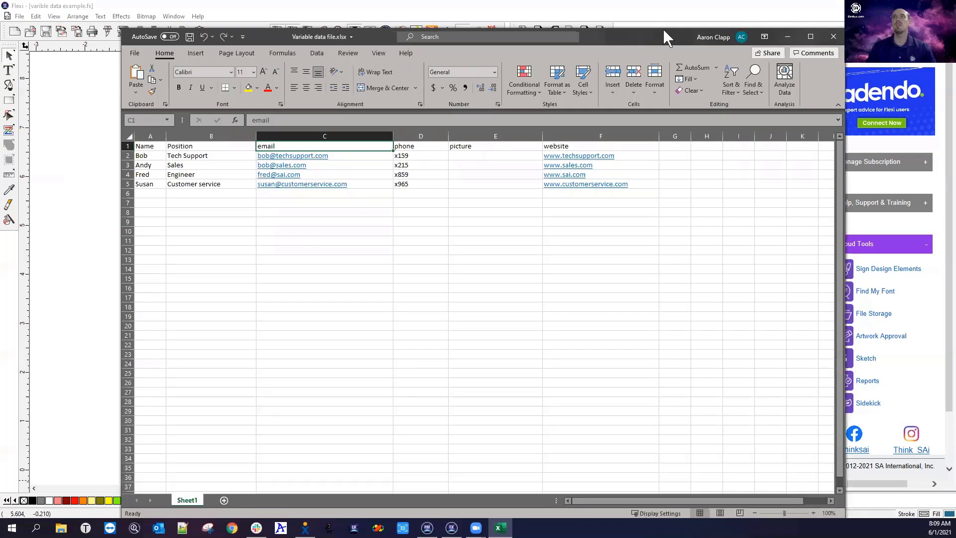
pyautogui.moveTo(662, 32); pyautogui.dragTo(664, 22)
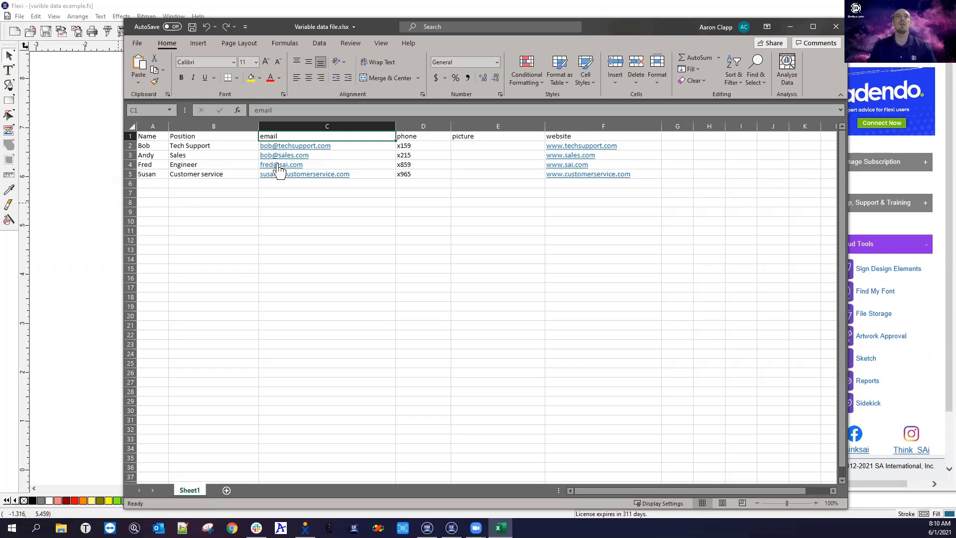
pyautogui.click(160, 137)
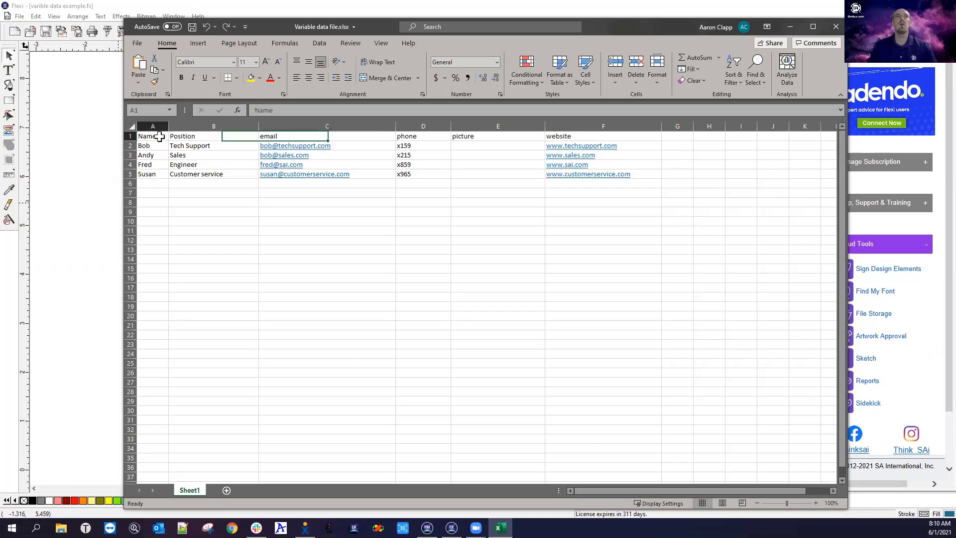
pyautogui.click(198, 137)
pyautogui.click(277, 136)
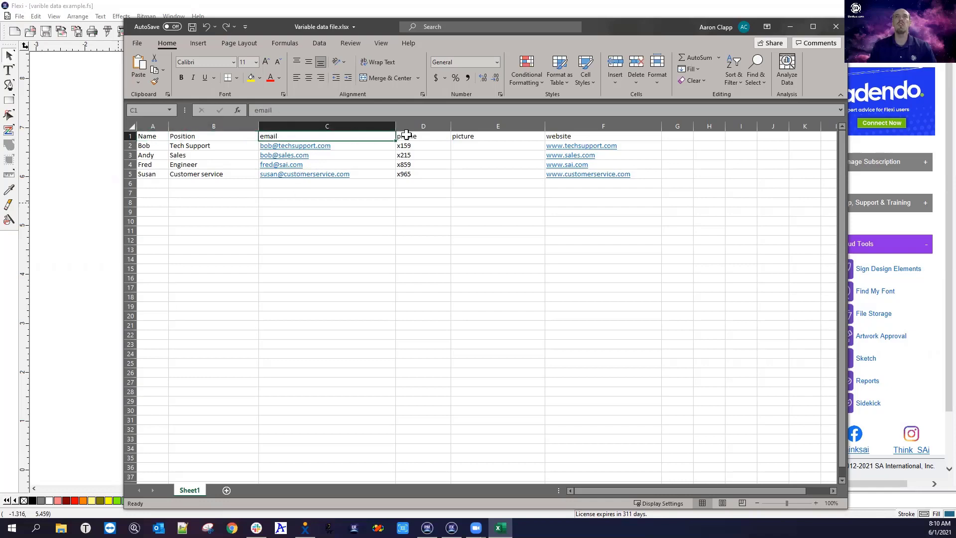
pyautogui.click(420, 137)
pyautogui.click(485, 137)
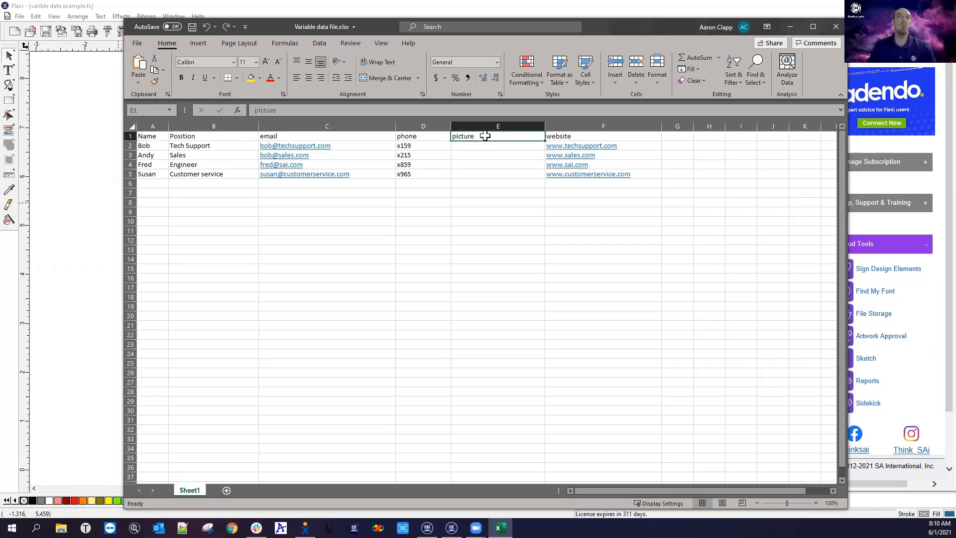
pyautogui.click(561, 136)
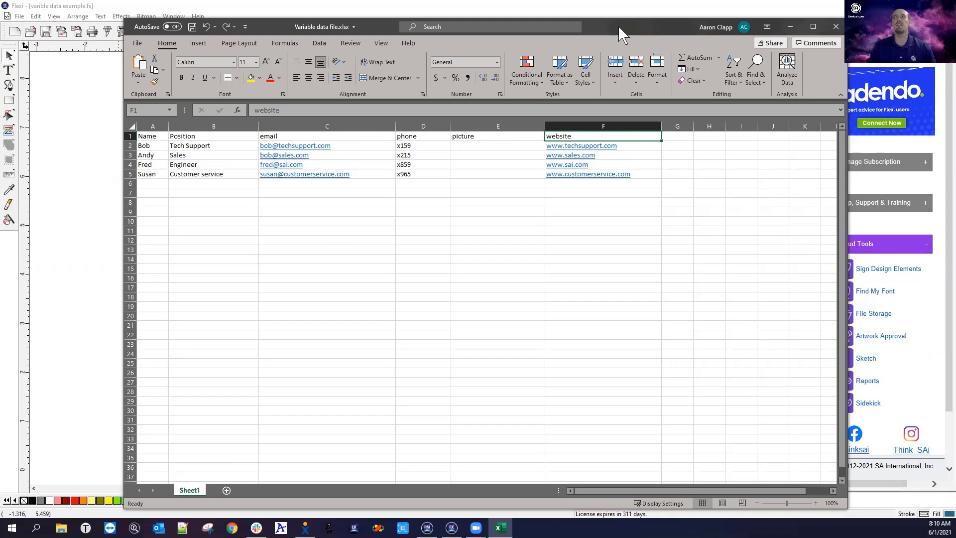
pyautogui.moveTo(620, 35); pyautogui.dragTo(702, 37)
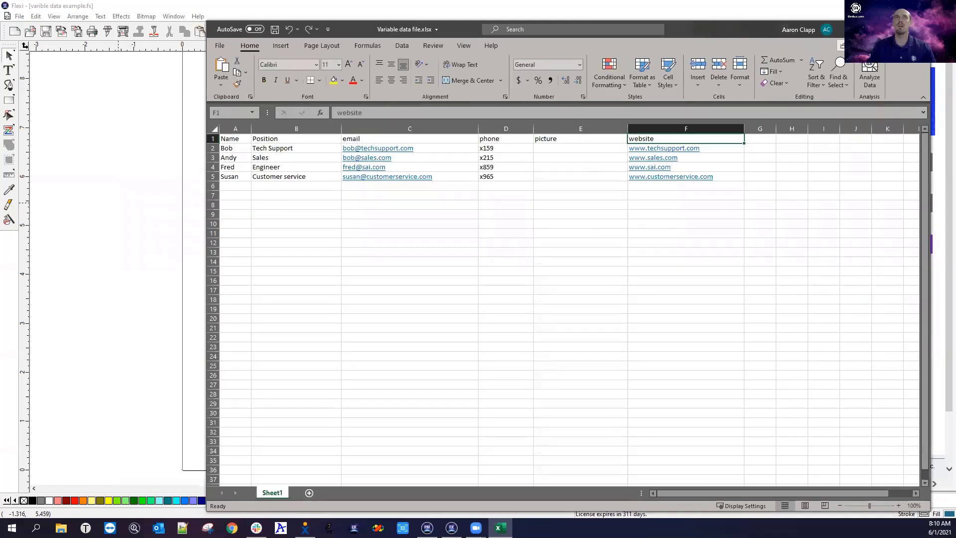
pyautogui.click(872, 30)
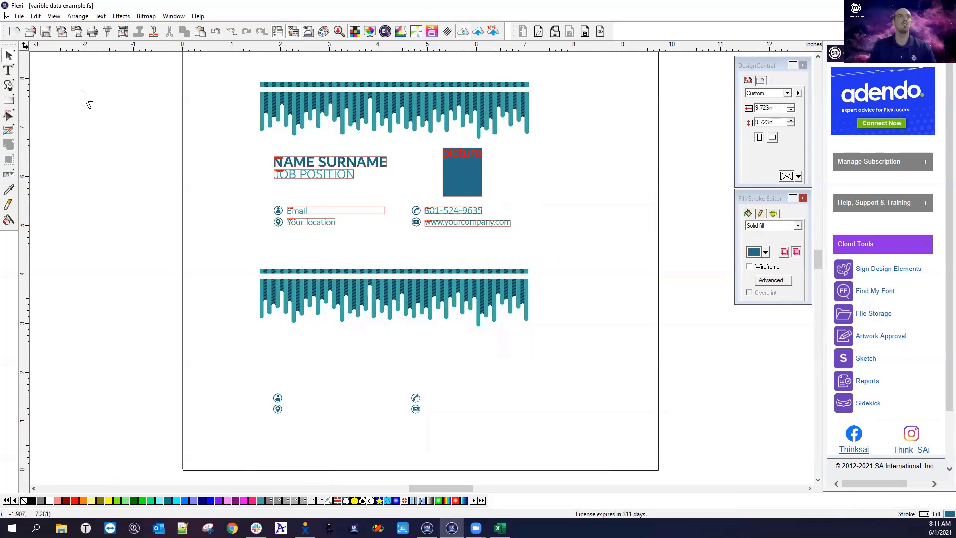
pyautogui.click(9, 70)
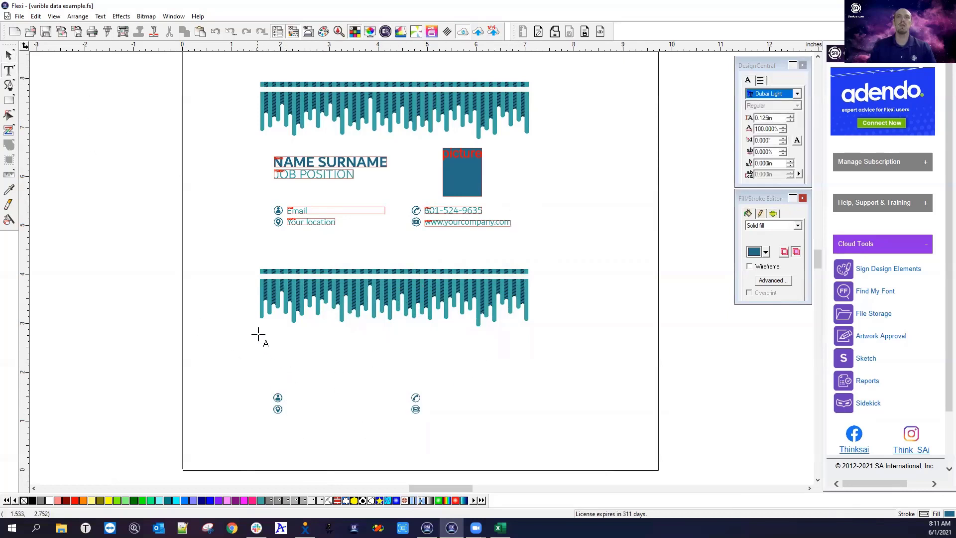
pyautogui.click(291, 396)
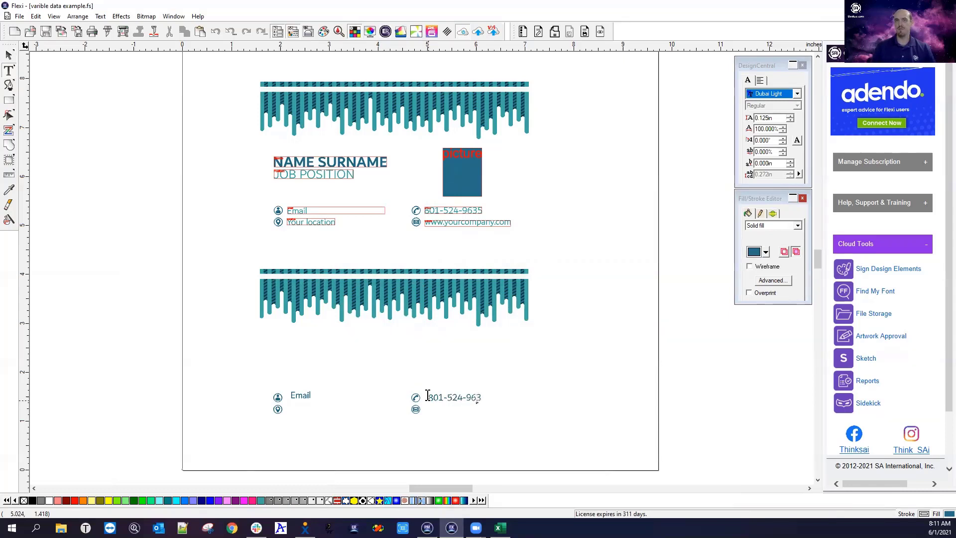
pyautogui.click(430, 408)
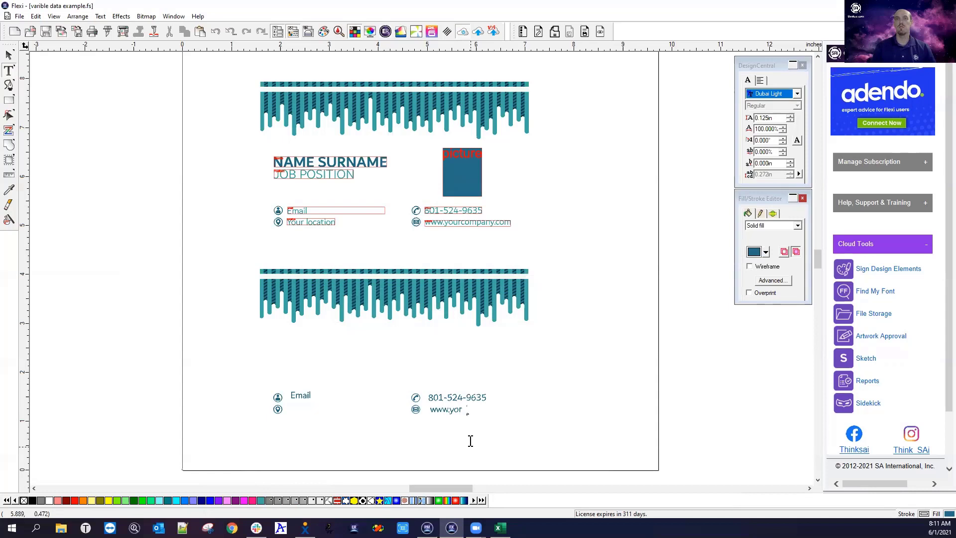
pyautogui.write('www.yourcompany.com')
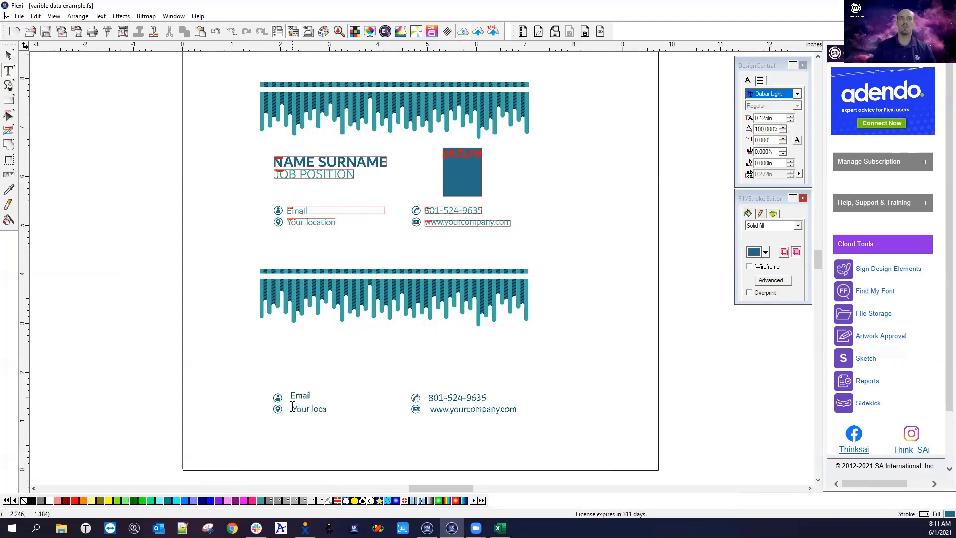
pyautogui.write('on')
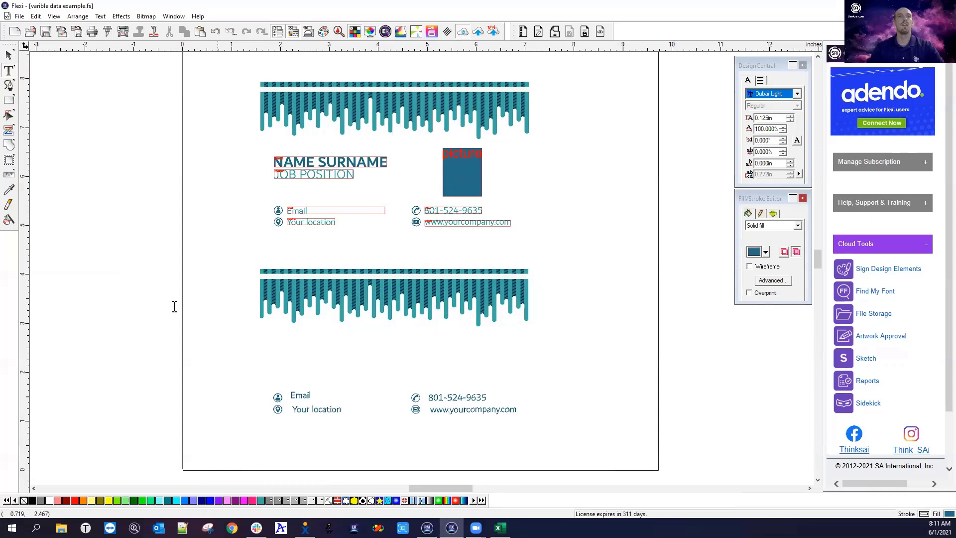
# Tidy the lower card and marquee-select all four new contact texts
pyautogui.click(11, 55)
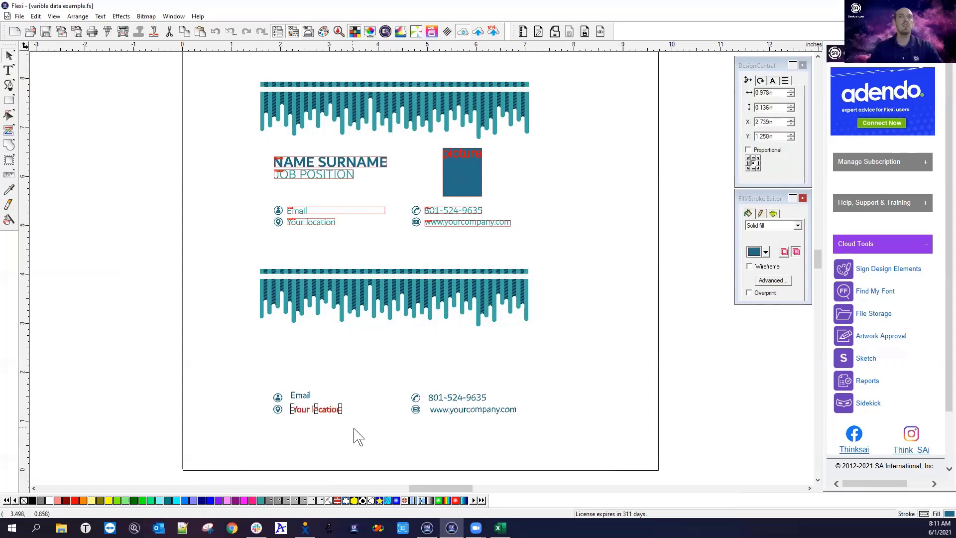
pyautogui.click(299, 383)
pyautogui.moveTo(300, 383); pyautogui.dragTo(334, 400)
pyautogui.press('Delete')
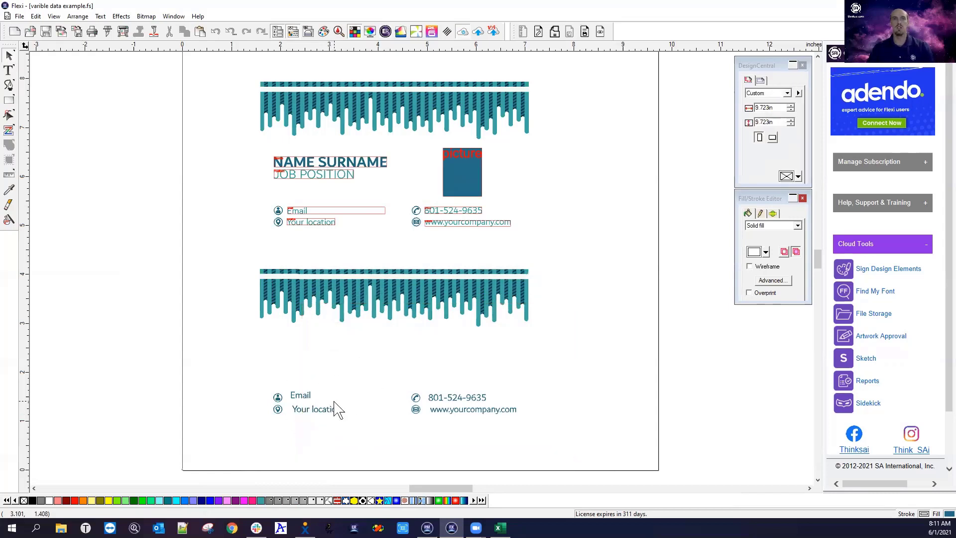
pyautogui.moveTo(282, 370); pyautogui.dragTo(367, 431)
pyautogui.moveTo(425, 371); pyautogui.dragTo(542, 434)
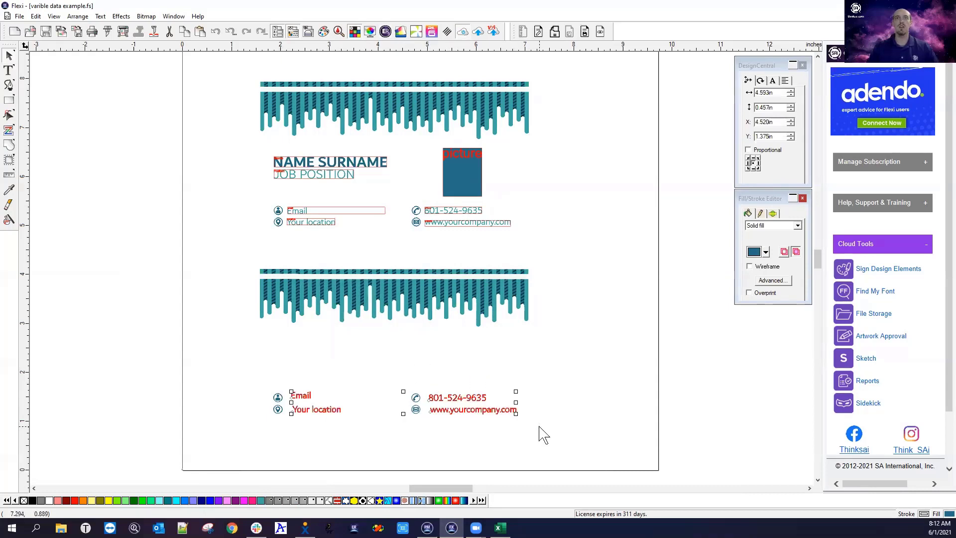
# Colour the lower contact texts teal with the eyedropper, then exit the tool
pyautogui.click(10, 190)
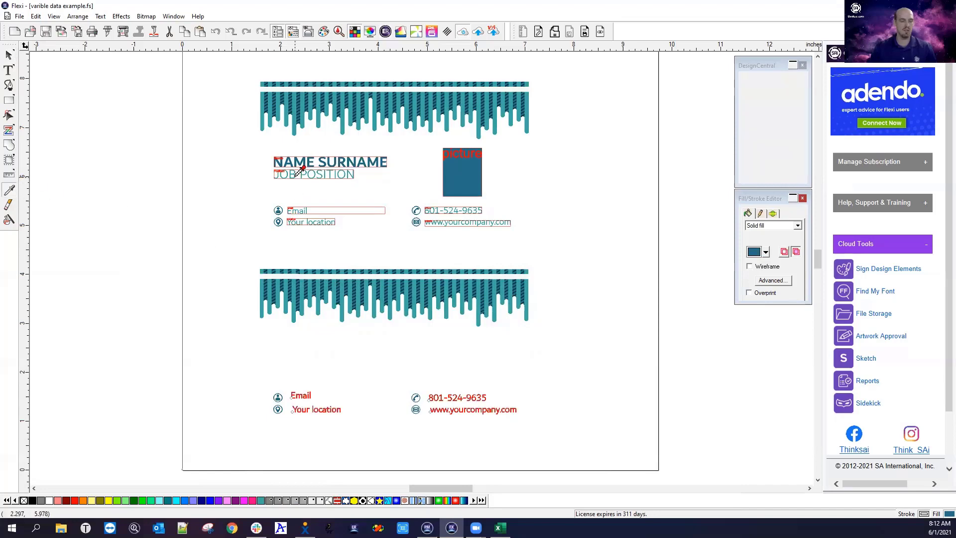
pyautogui.scroll(4, 299, 165)
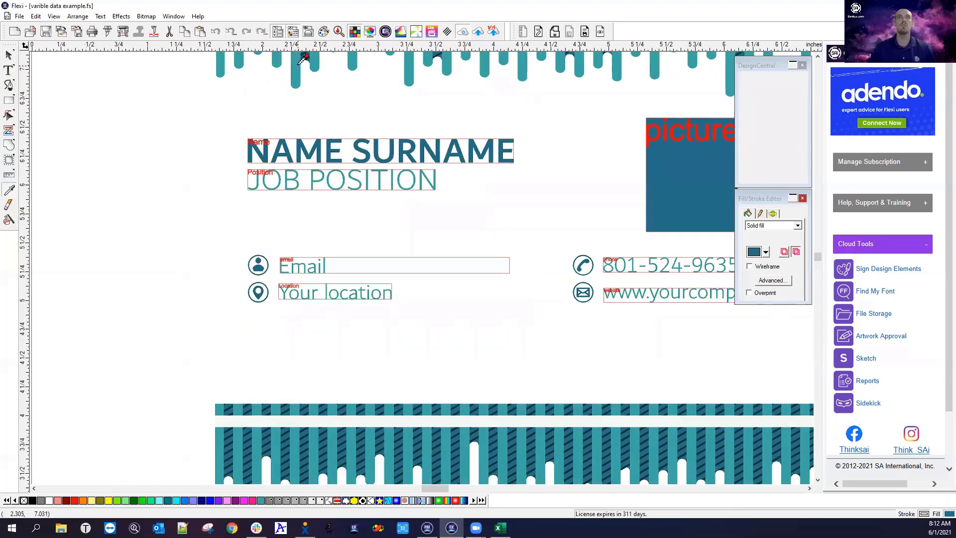
pyautogui.scroll(-5, 207, 165)
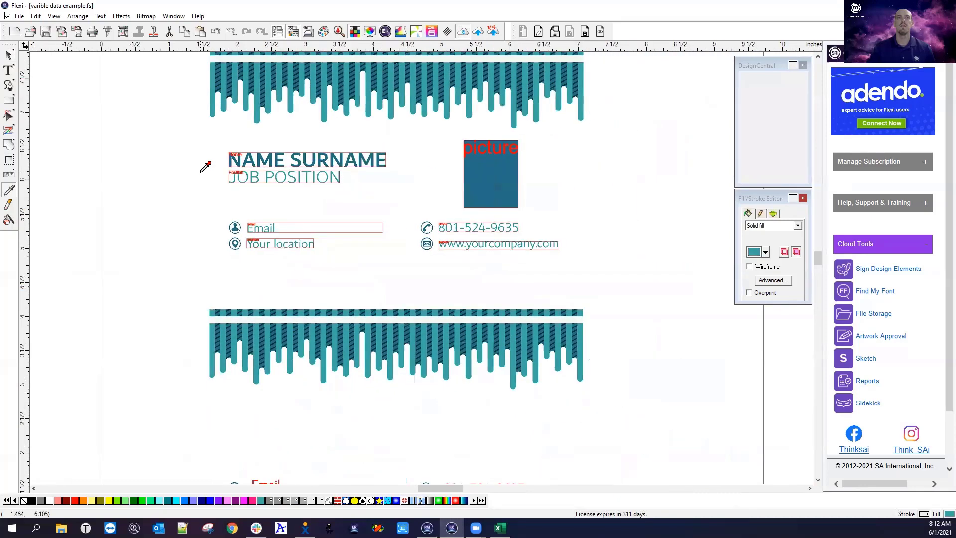
pyautogui.scroll(2, 200, 407)
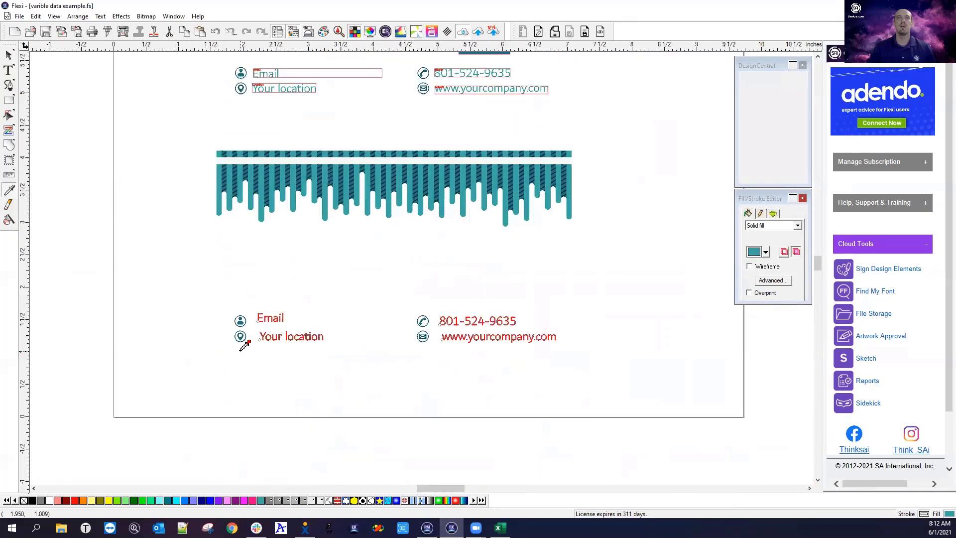
pyautogui.rightClick(186, 331)
pyautogui.click(188, 336)
# Shift the Email, Your location, phone and website texts left to sit beside their icons
pyautogui.moveTo(256, 300); pyautogui.dragTo(285, 329)
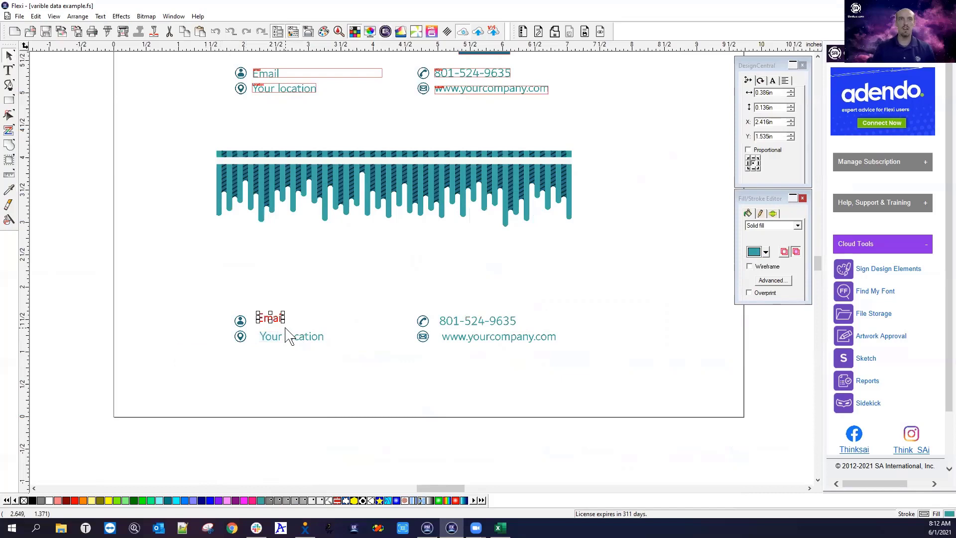
pyautogui.press('Left')
pyautogui.press('Left')
pyautogui.press('Left')
pyautogui.press('Left')
pyautogui.press('Left')
pyautogui.press('Left')
pyautogui.press('Down')
pyautogui.press('Down')
pyautogui.press('Down')
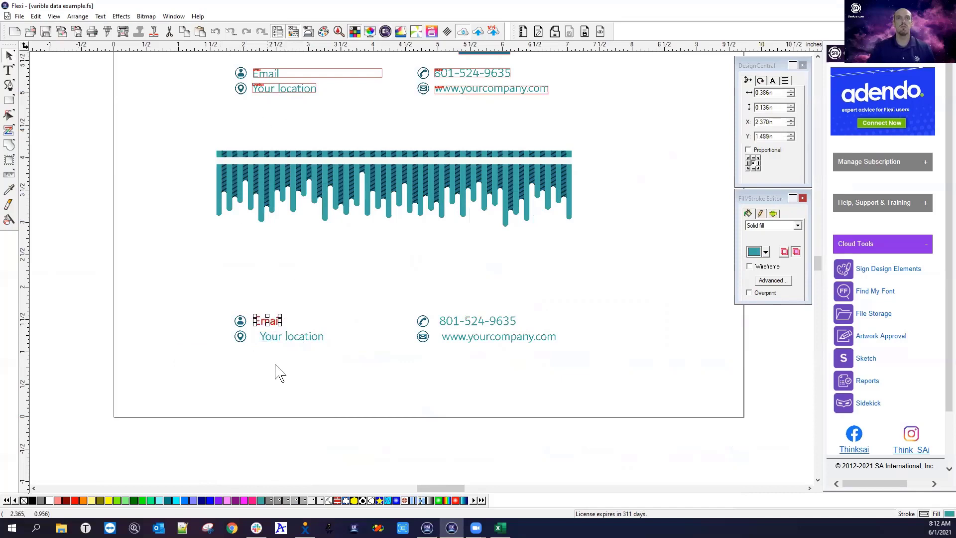
pyautogui.click(316, 352)
pyautogui.moveTo(350, 363); pyautogui.dragTo(273, 337)
pyautogui.click(275, 340)
pyautogui.moveTo(433, 300); pyautogui.dragTo(475, 321)
pyautogui.moveTo(570, 353); pyautogui.dragTo(473, 337)
pyautogui.click(481, 377)
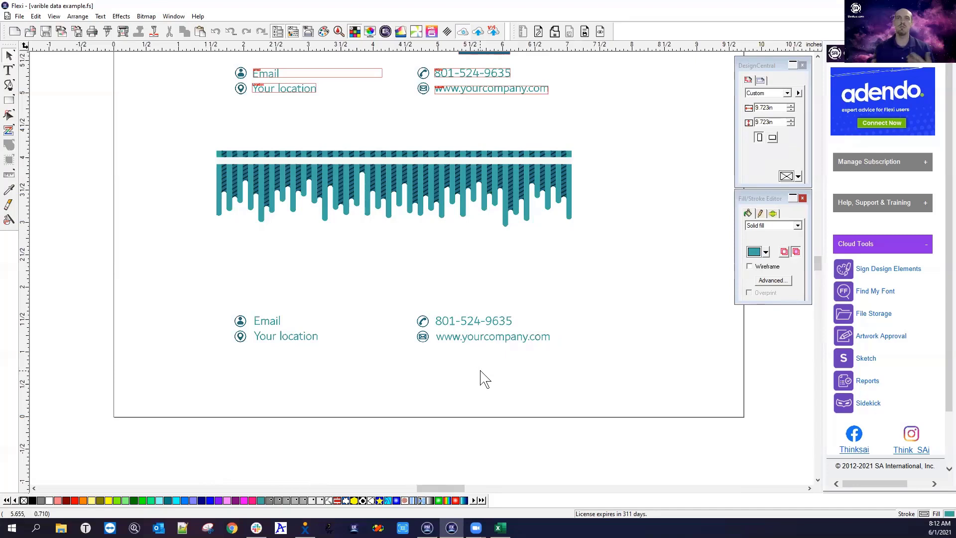
# Type NAME SURNAME and JOB POSITION in Dubai Medium below the teal drips
pyautogui.click(11, 70)
pyautogui.scroll(-2, 188, 188)
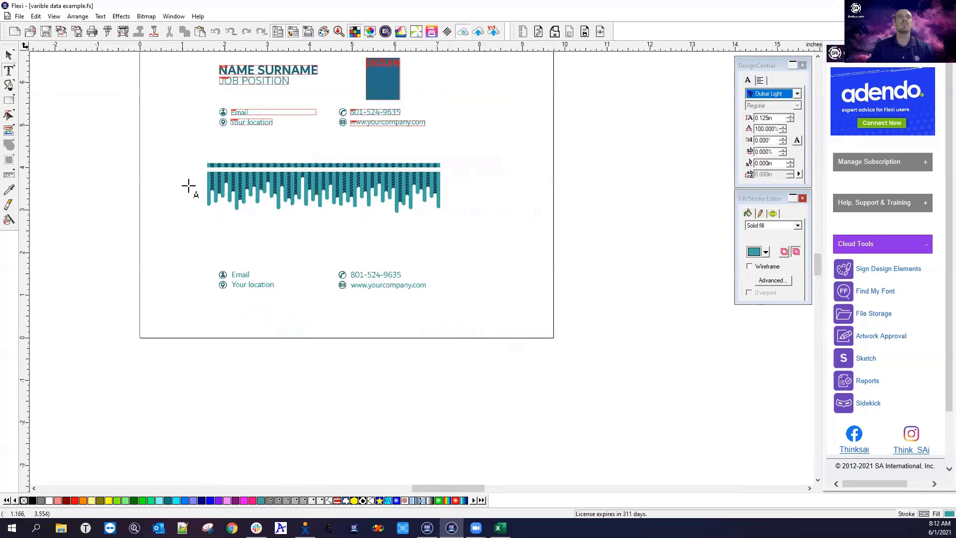
pyautogui.click(221, 229)
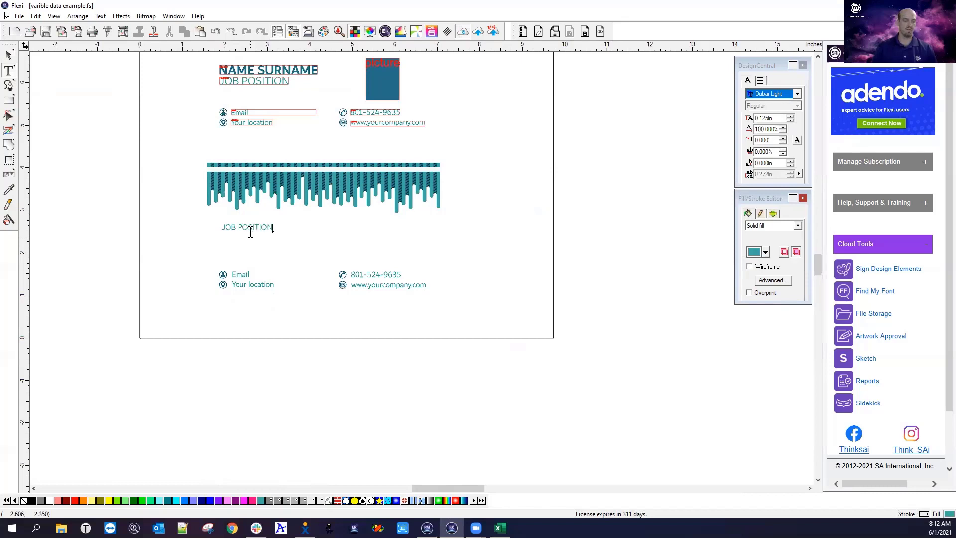
pyautogui.click(797, 94)
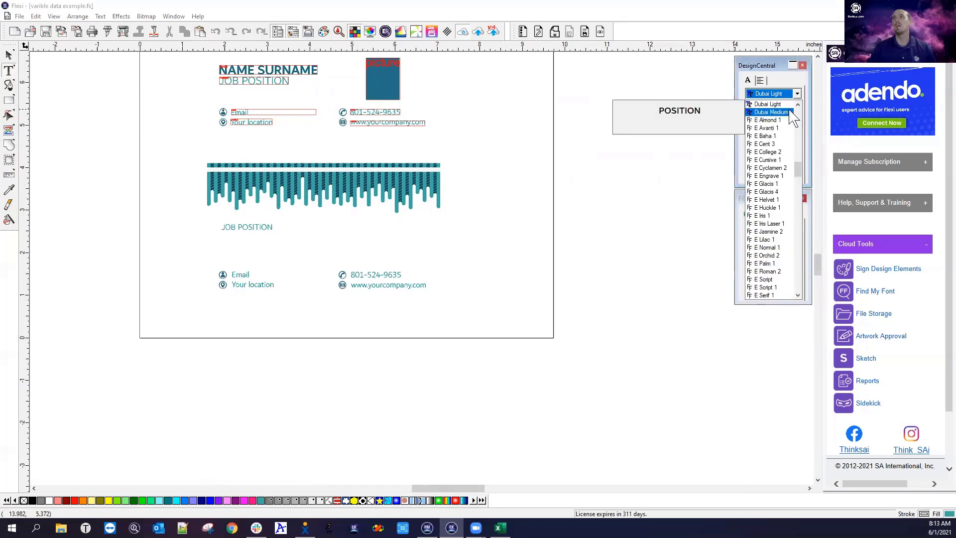
pyautogui.click(770, 112)
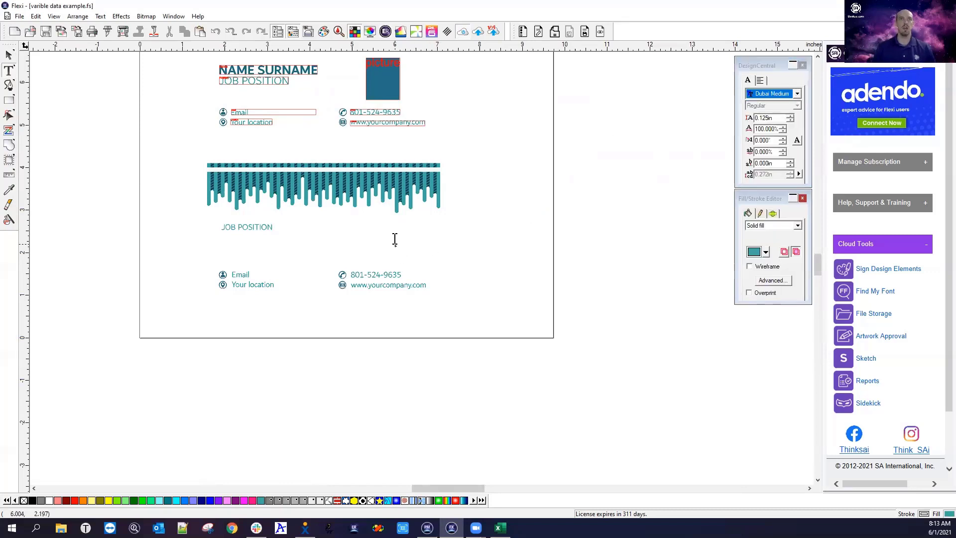
pyautogui.click(395, 240)
pyautogui.write('NAME SURNAME')
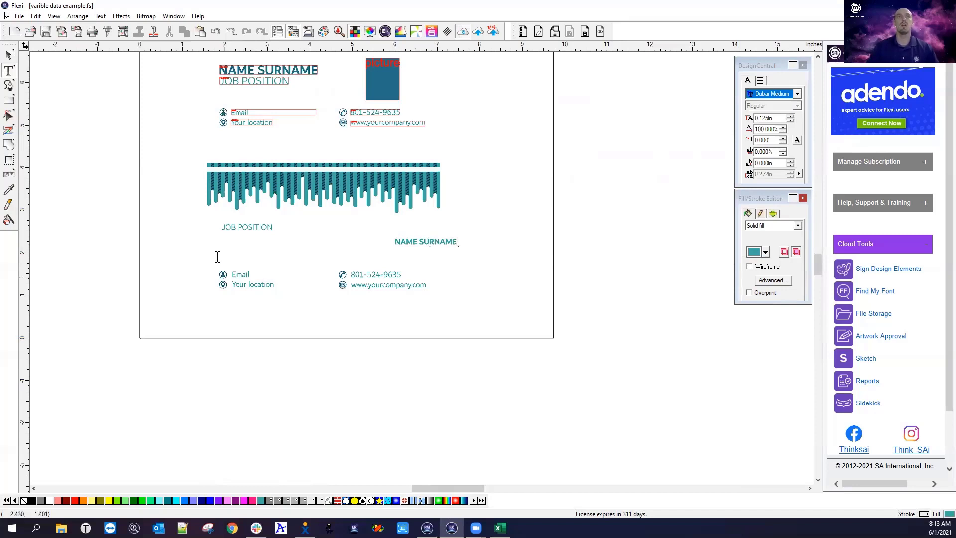
# Stack NAME SURNAME directly above JOB POSITION
pyautogui.click(9, 55)
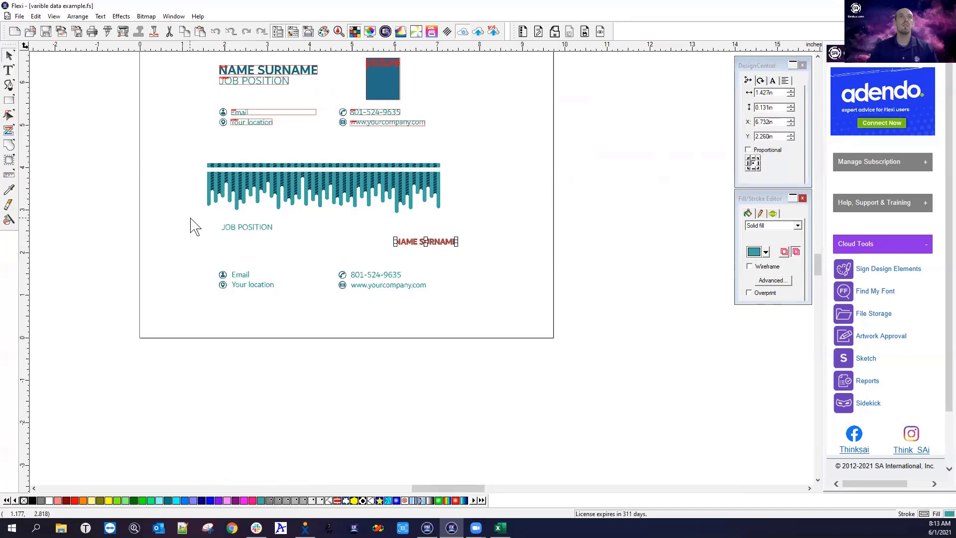
pyautogui.click(232, 229)
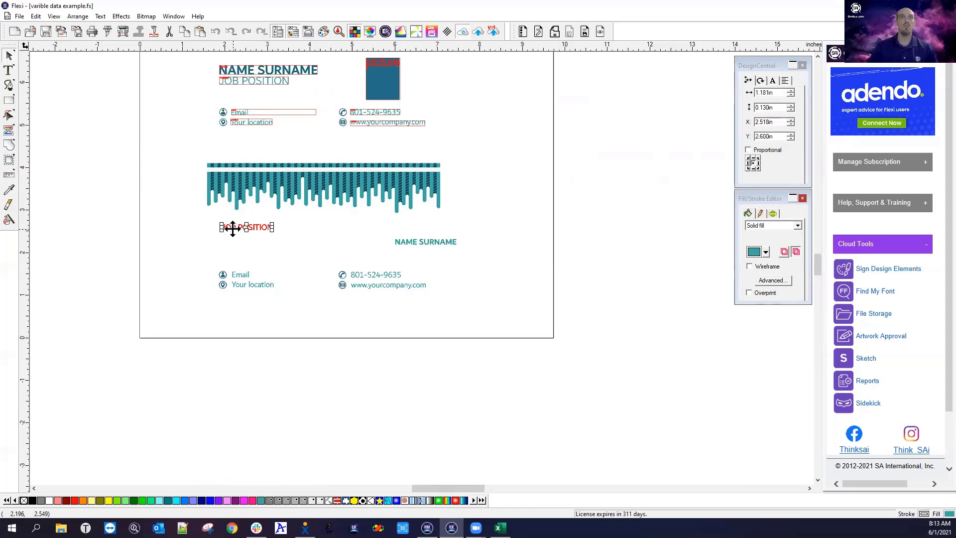
pyautogui.moveTo(232, 228); pyautogui.dragTo(234, 241)
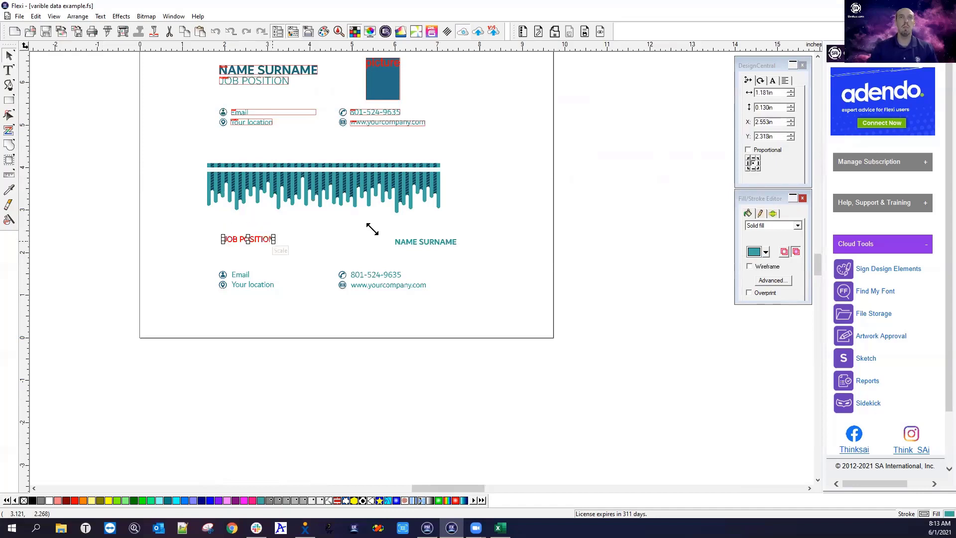
pyautogui.moveTo(434, 242); pyautogui.dragTo(260, 228)
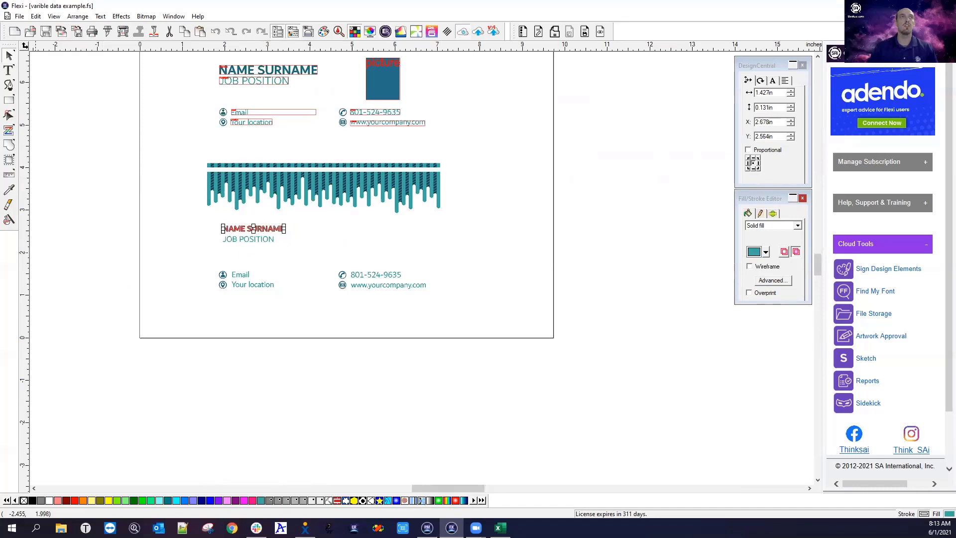
# Eyedrop the dark blue onto the text and enlarge NAME SURNAME to about 2.3 in and JOB POSITION
pyautogui.click(9, 189)
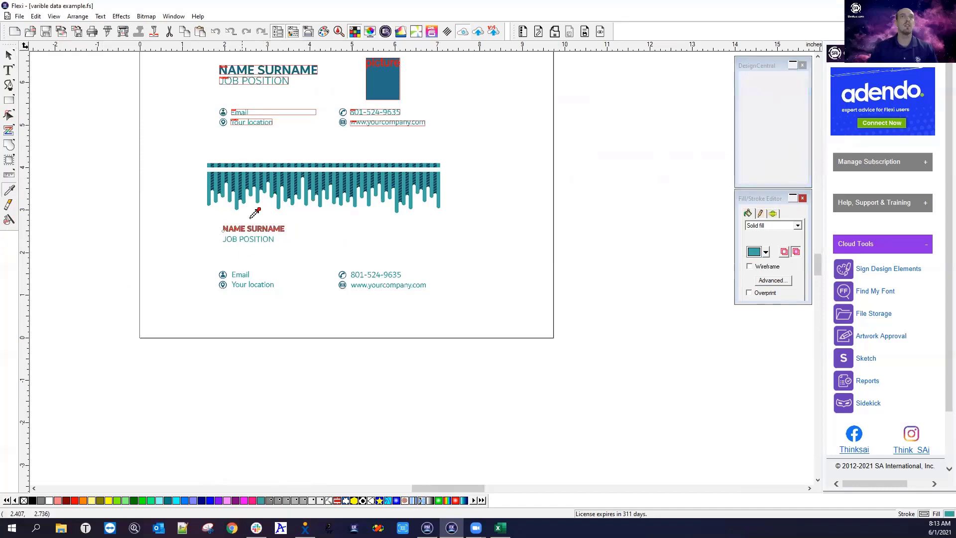
pyautogui.click(386, 75)
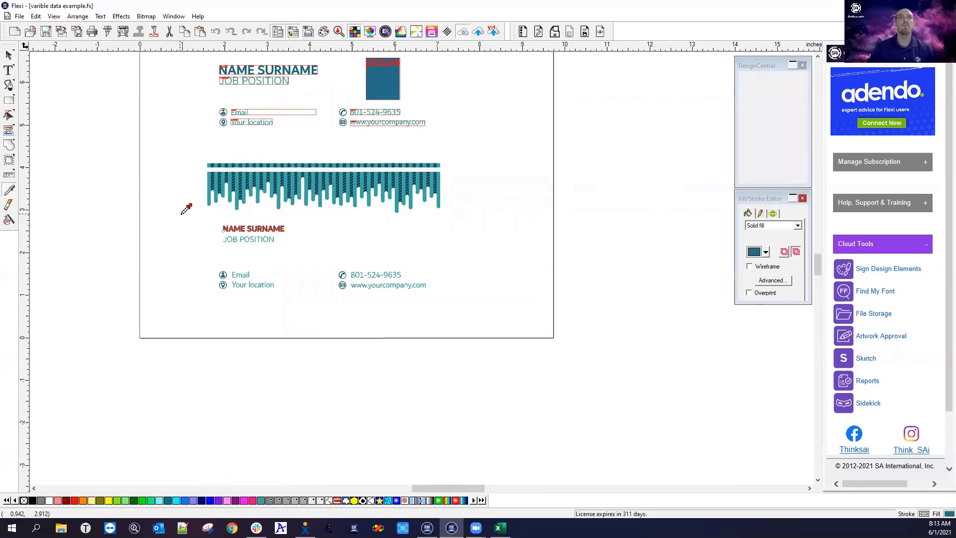
pyautogui.click(9, 55)
pyautogui.click(263, 229)
pyautogui.moveTo(288, 223); pyautogui.dragTo(301, 222)
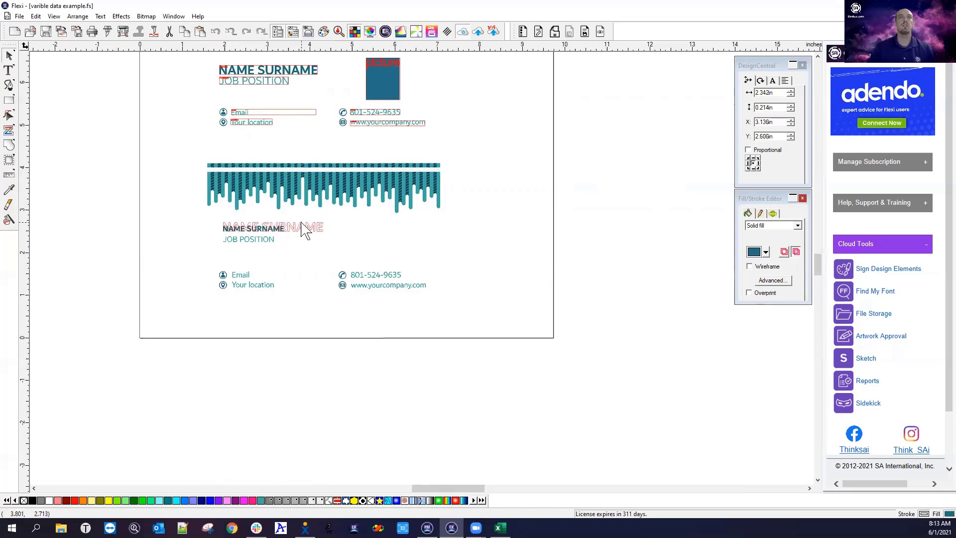
pyautogui.click(251, 239)
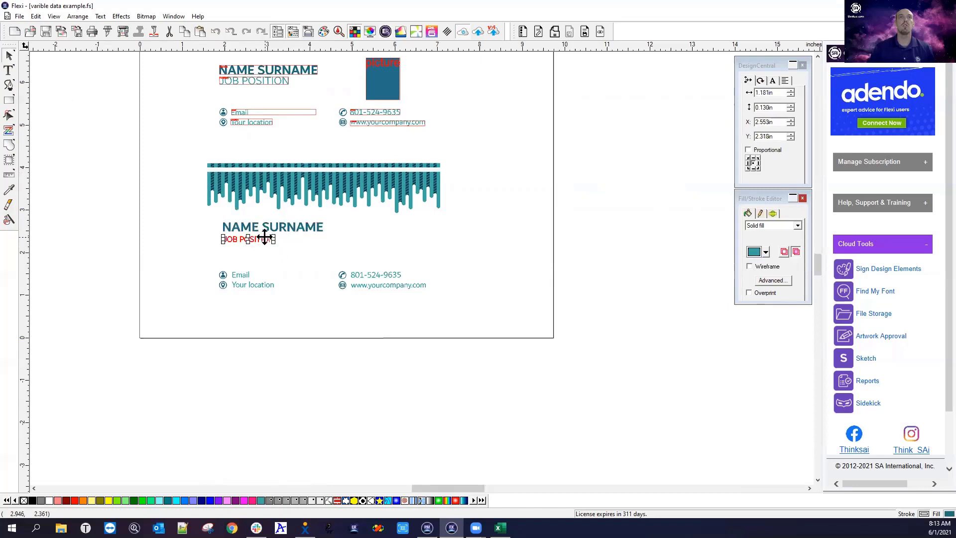
pyautogui.moveTo(274, 235); pyautogui.dragTo(277, 233)
pyautogui.click(274, 261)
pyautogui.moveTo(213, 216); pyautogui.dragTo(358, 267)
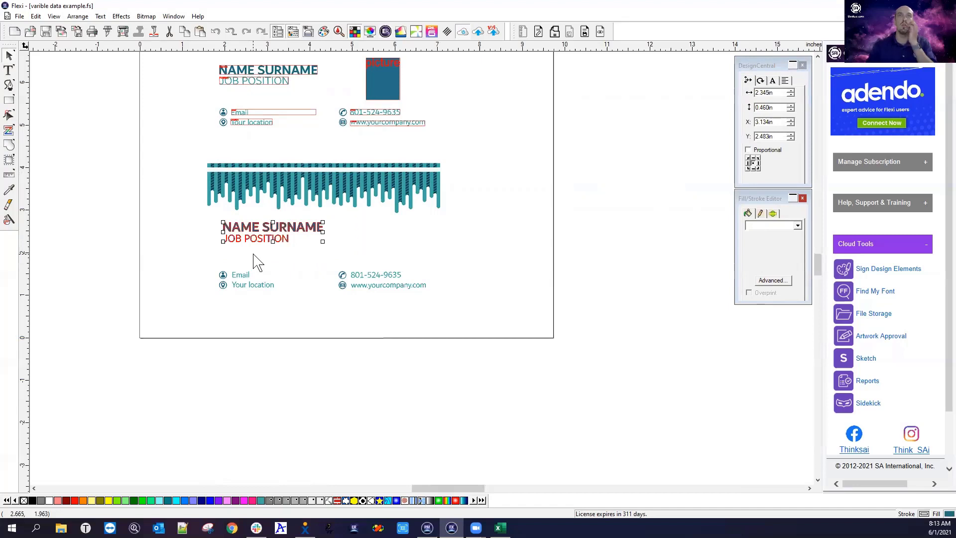
pyautogui.click(166, 269)
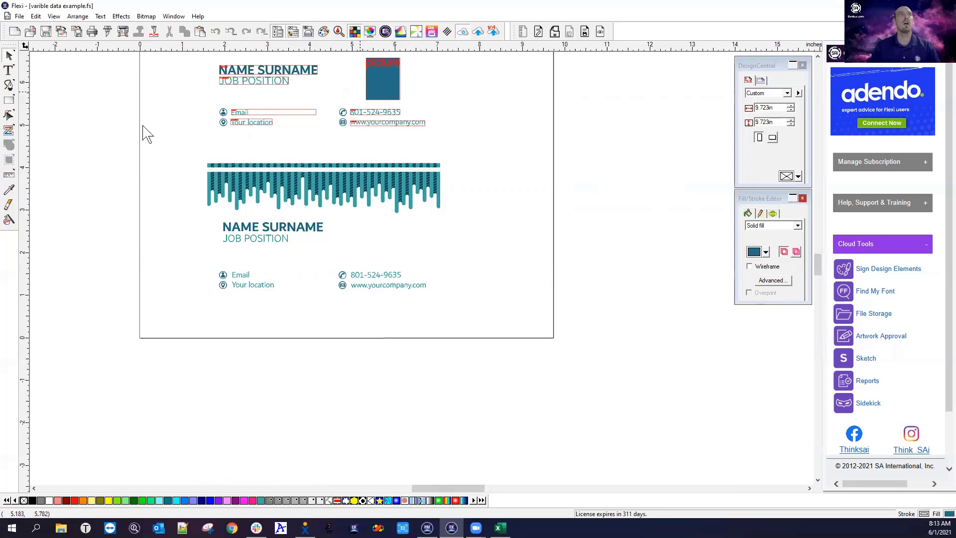
# Draw a rectangle picture box beside NAME SURNAME and widen it slightly
pyautogui.click(9, 100)
pyautogui.moveTo(368, 221); pyautogui.dragTo(402, 266)
pyautogui.rightClick(421, 251)
pyautogui.click(436, 256)
pyautogui.click(374, 244)
pyautogui.moveTo(401, 242); pyautogui.dragTo(388, 239)
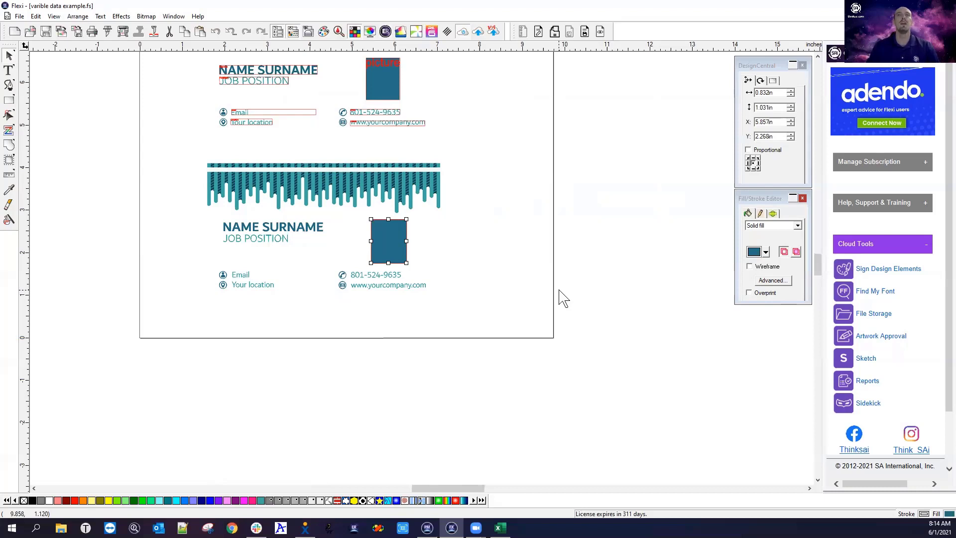
pyautogui.click(352, 321)
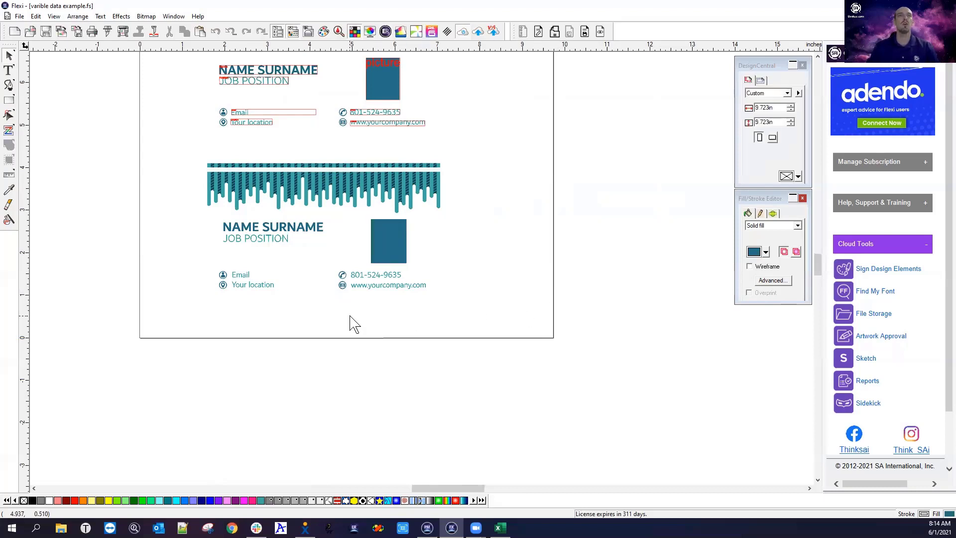
pyautogui.click(258, 233)
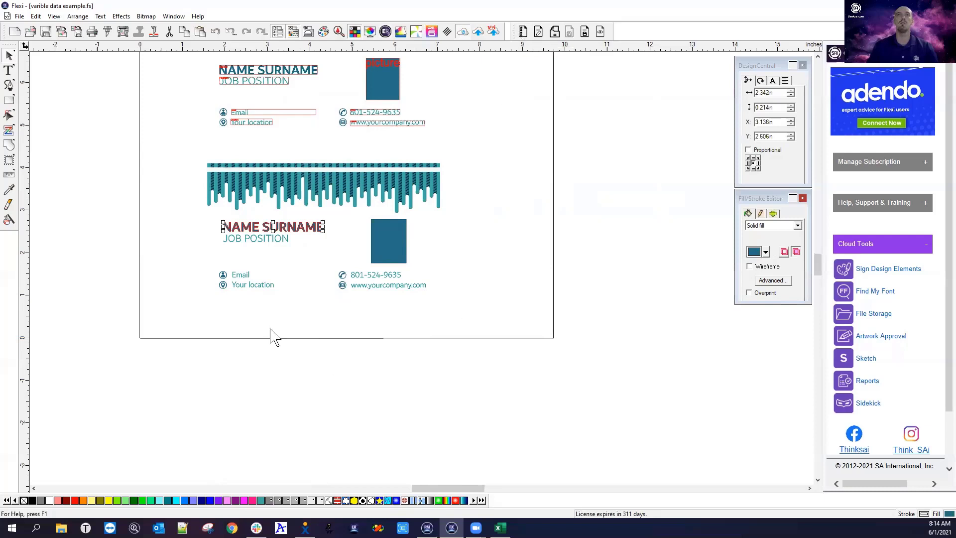
# Convert NAME SURNAME to variable data from the floating Variable Data toolbar, then bring Excel forward
pyautogui.moveTo(266, 327); pyautogui.dragTo(308, 320)
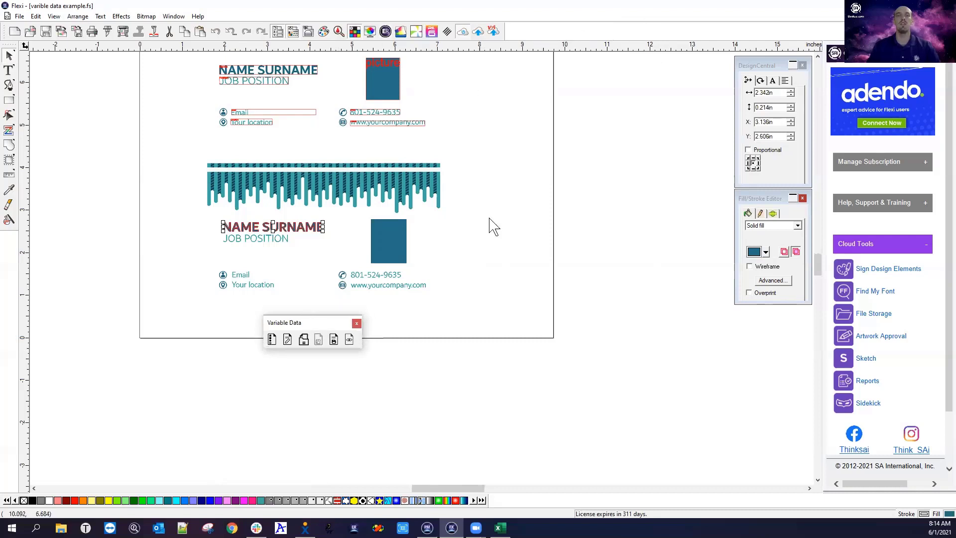
pyautogui.click(272, 340)
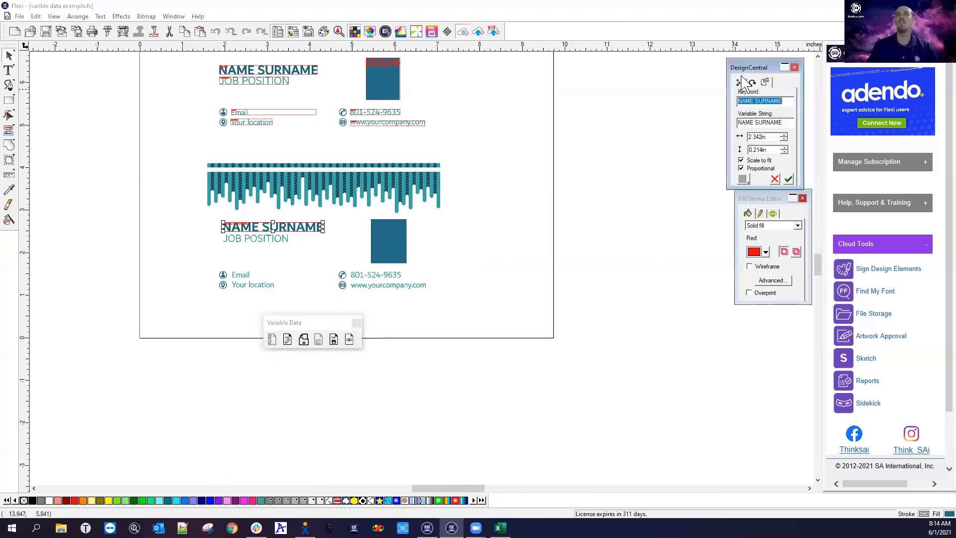
pyautogui.moveTo(765, 69); pyautogui.dragTo(502, 212)
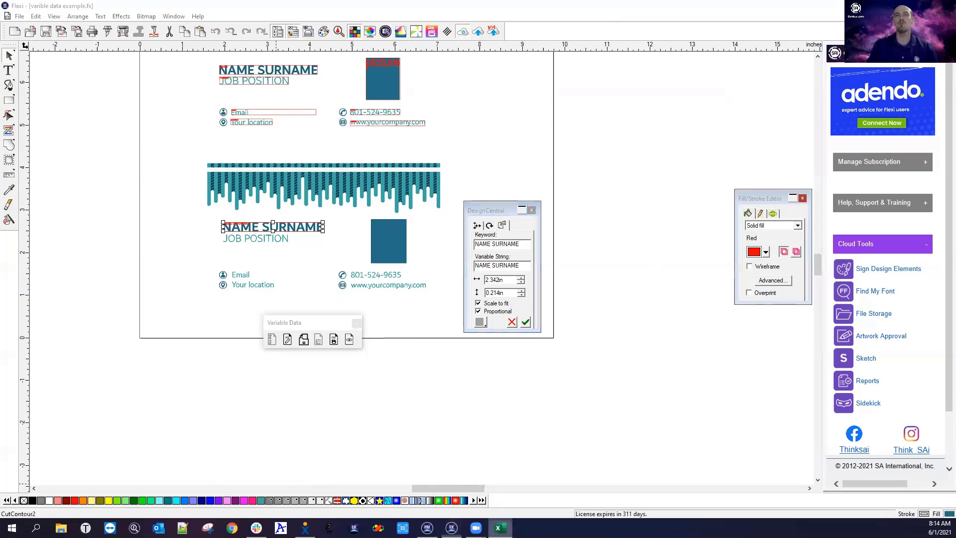
pyautogui.click(499, 527)
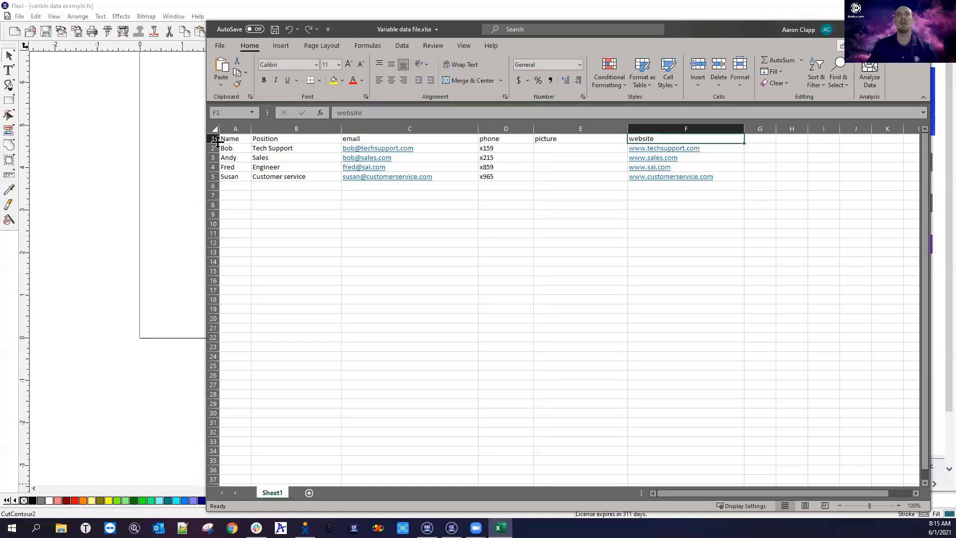
# Change the NAME SURNAME field's keyword to Name, matching the spreadsheet's Name column
pyautogui.click(180, 188)
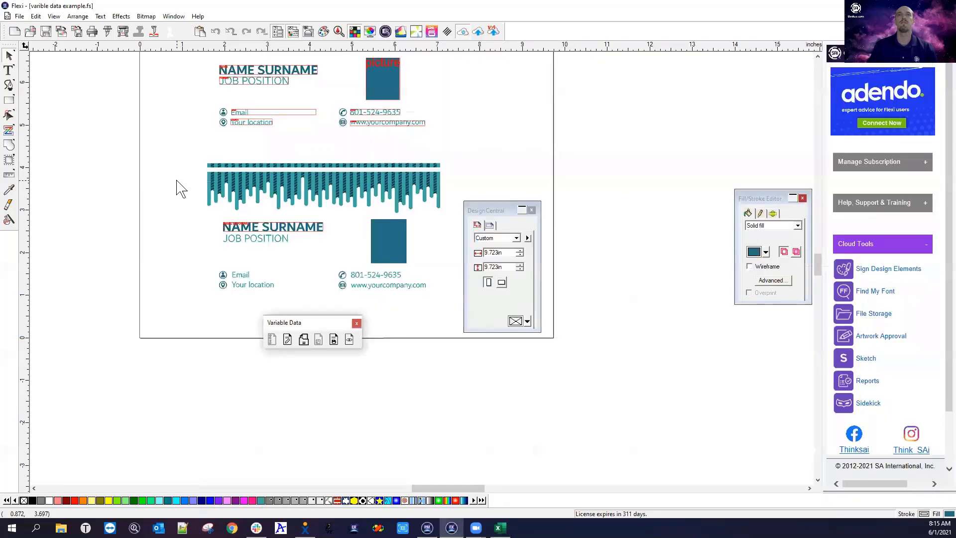
pyautogui.click(279, 228)
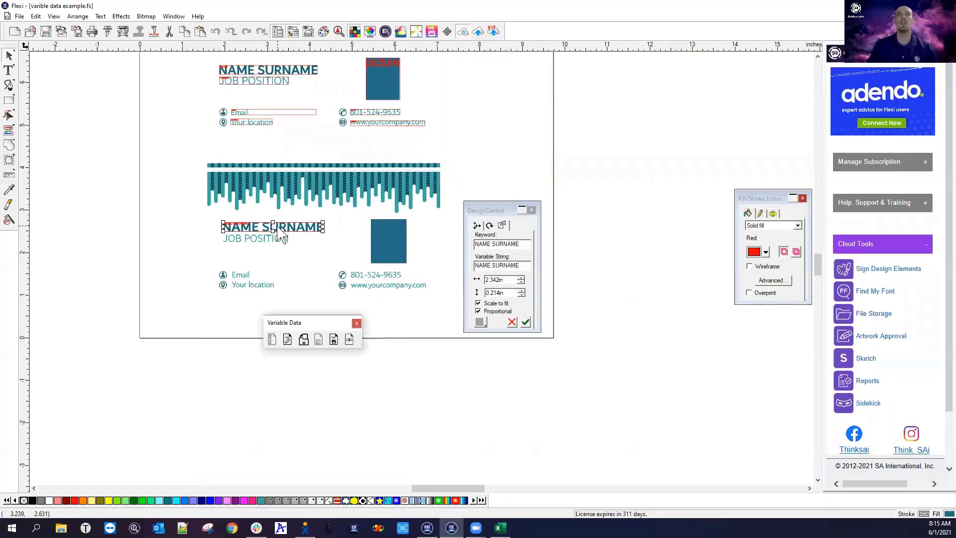
pyautogui.click(511, 242)
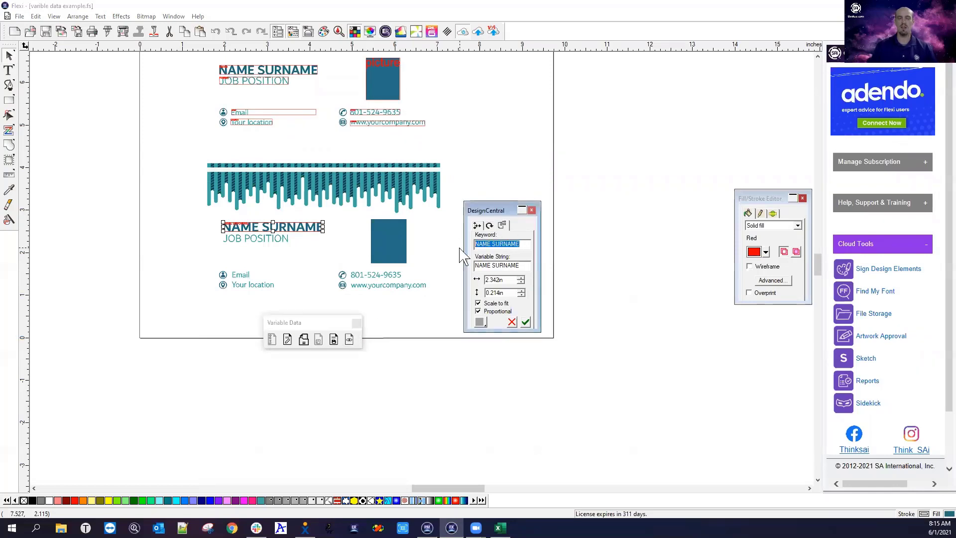
pyautogui.write('Name')
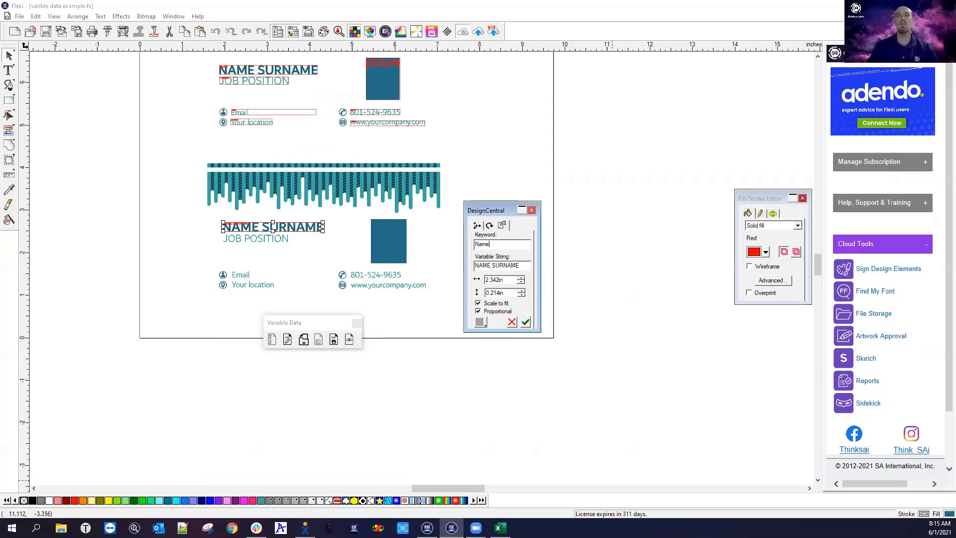
pyautogui.click(500, 527)
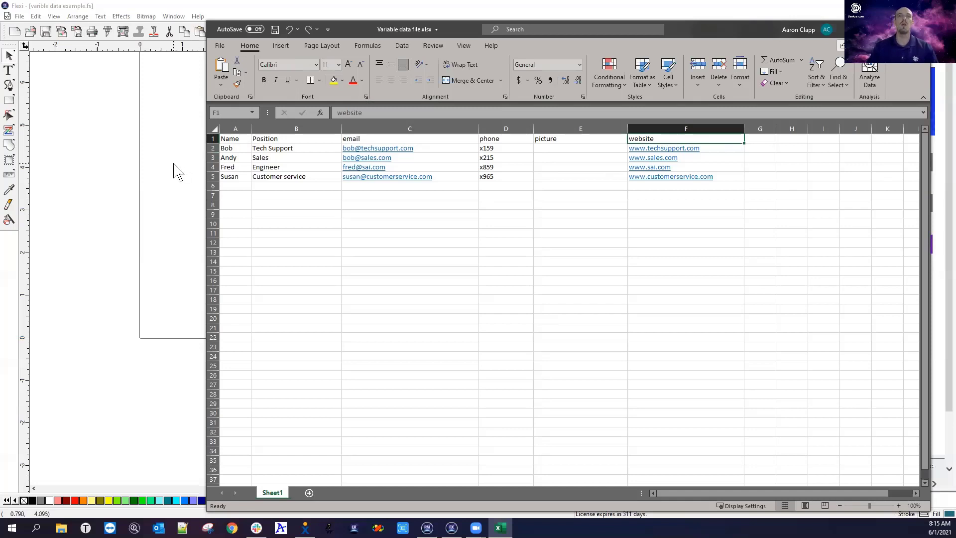
pyautogui.click(168, 180)
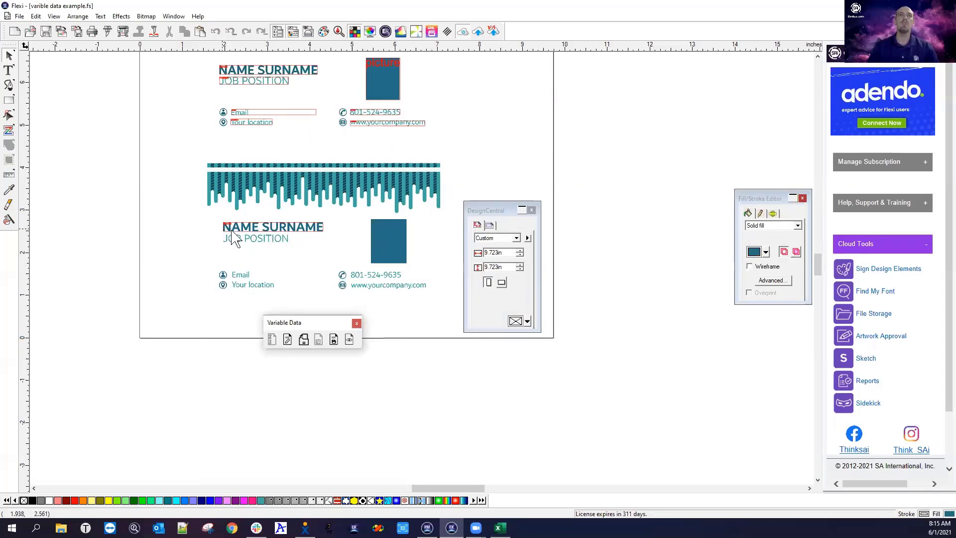
pyautogui.click(250, 230)
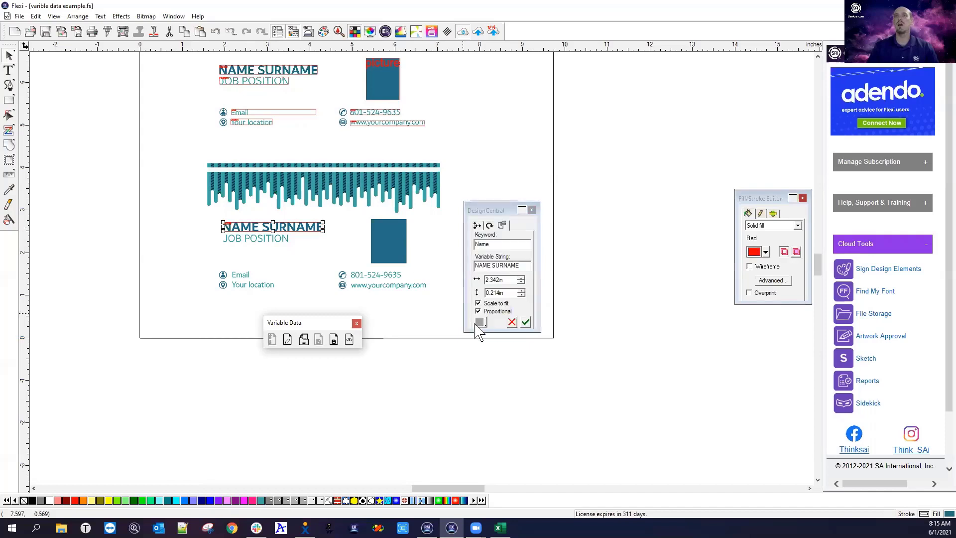
pyautogui.doubleClick(482, 244)
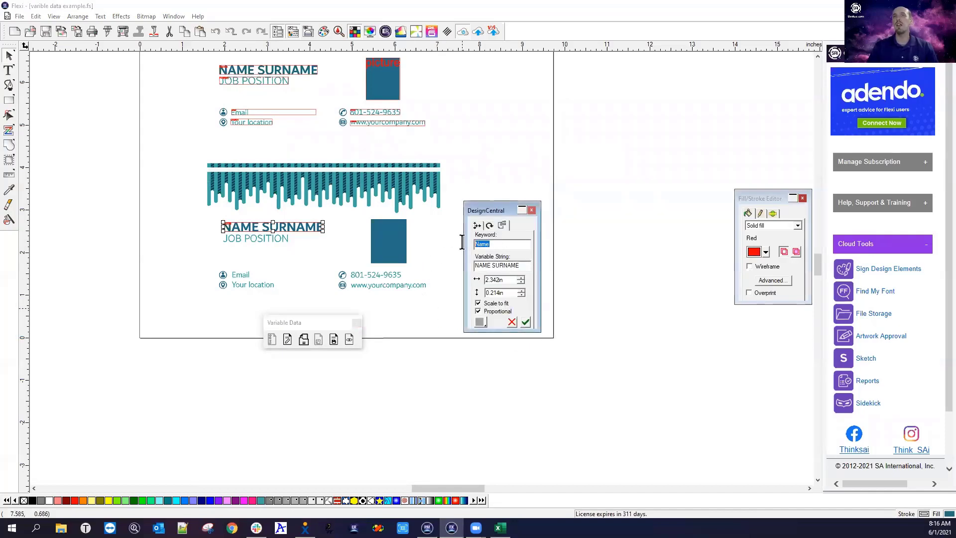
pyautogui.moveTo(521, 265); pyautogui.dragTo(447, 269)
pyautogui.click(523, 266)
pyautogui.moveTo(527, 266); pyautogui.dragTo(446, 263)
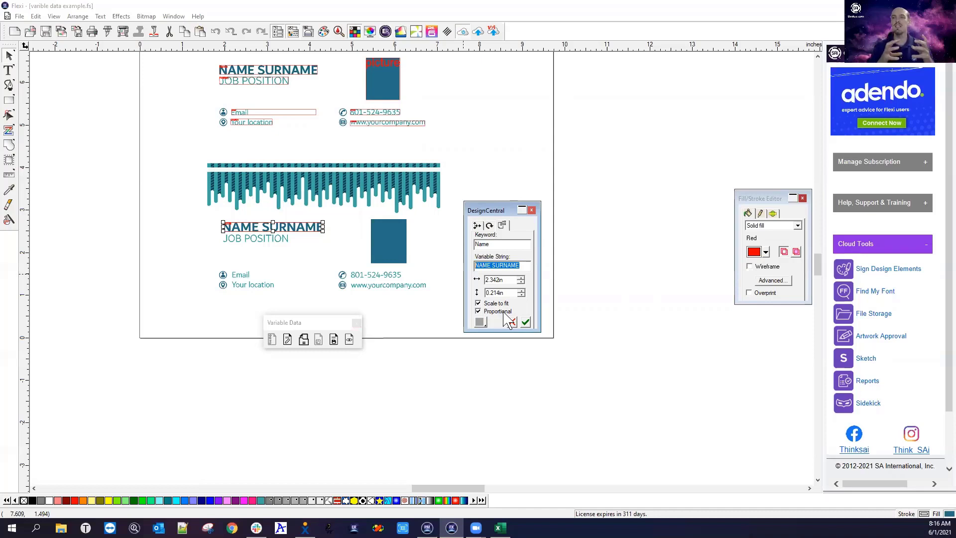
pyautogui.click(525, 323)
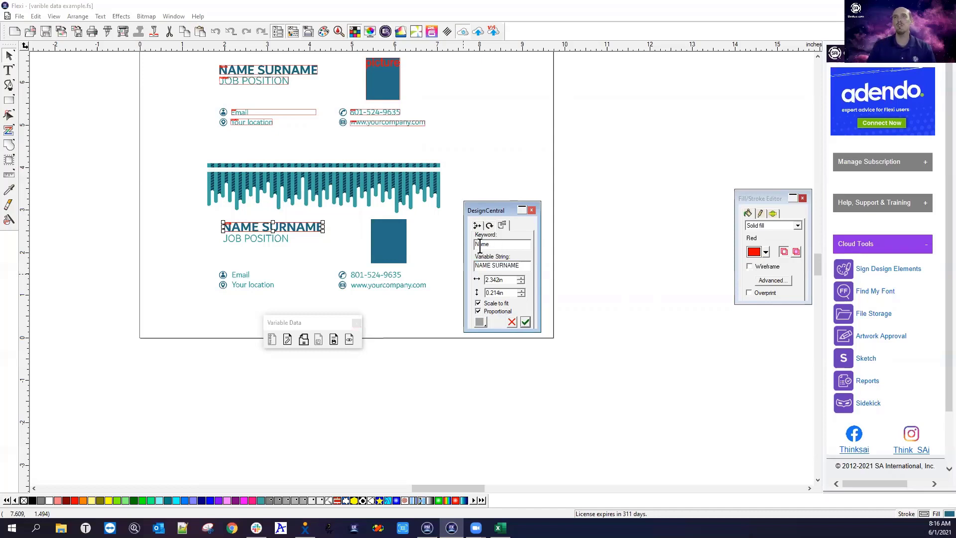
pyautogui.click(320, 246)
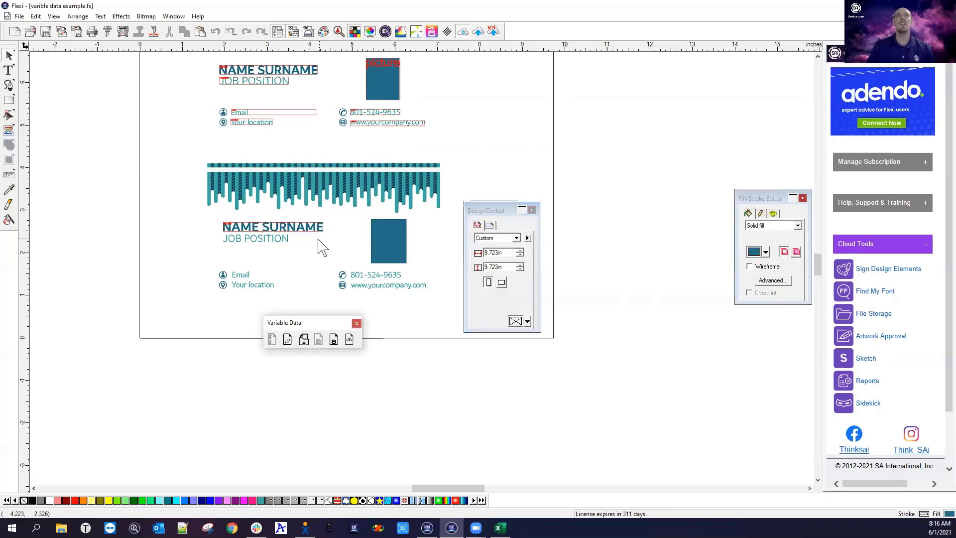
# Widen the NAME SURNAME variable field's box to 3.012 in, then select JOB POSITION
pyautogui.scroll(5, 307, 228)
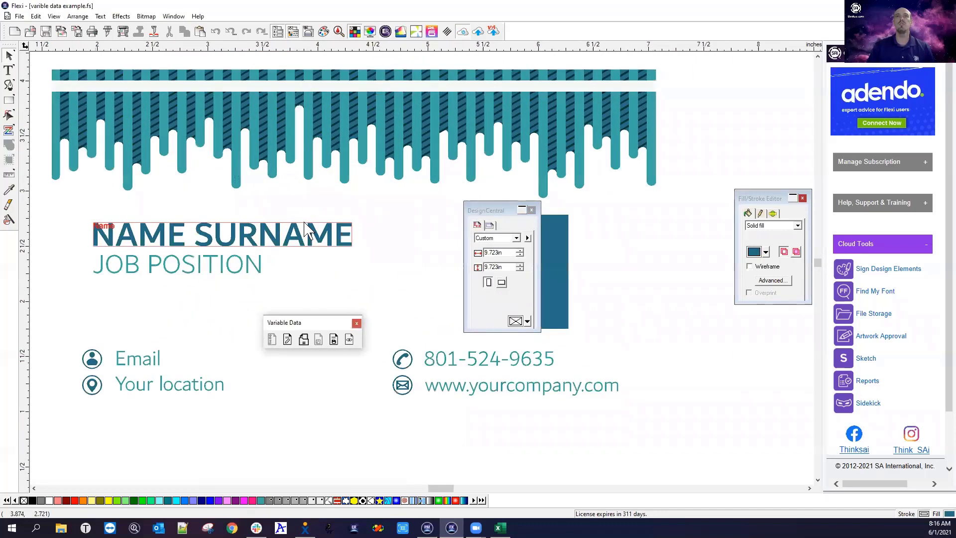
pyautogui.click(373, 243)
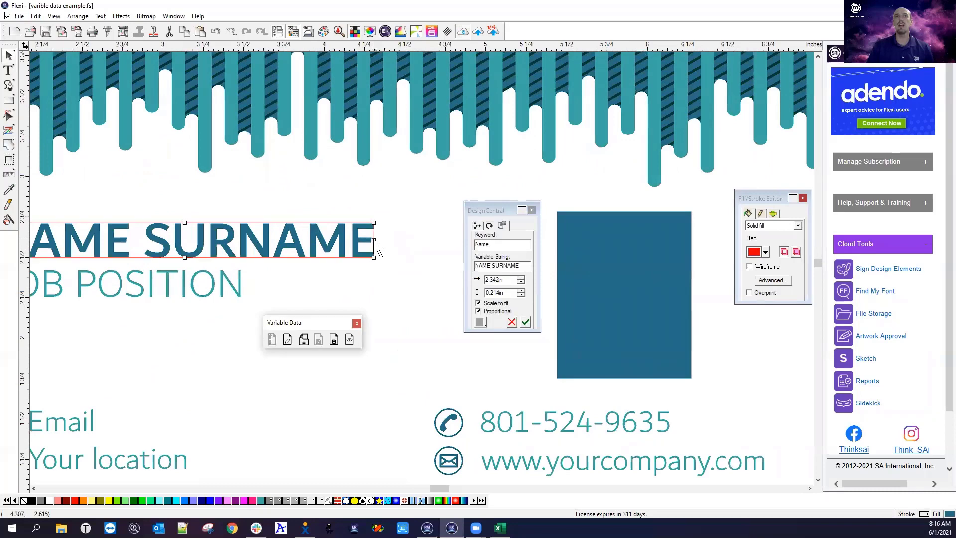
pyautogui.moveTo(374, 241); pyautogui.dragTo(454, 239)
pyautogui.scroll(-3, 425, 284)
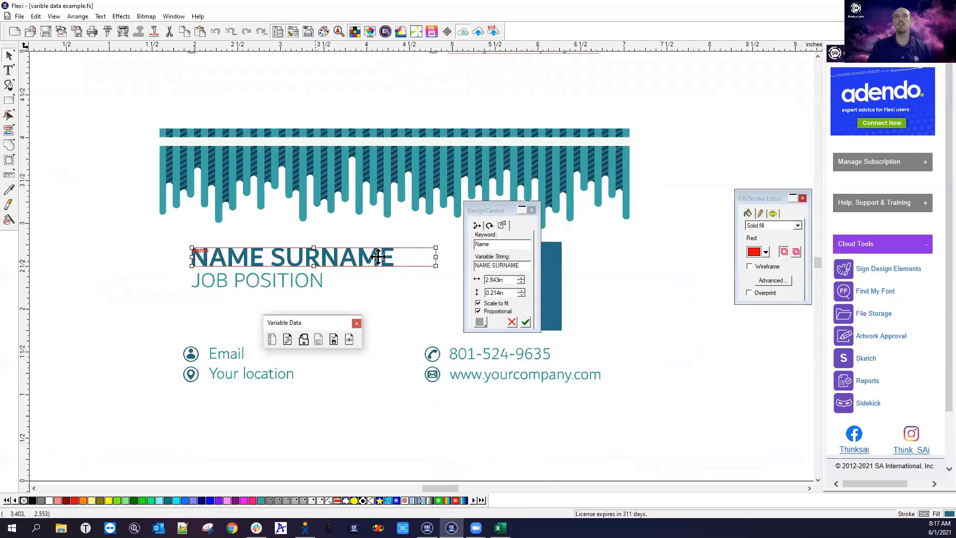
pyautogui.scroll(-1, 406, 272)
pyautogui.scroll(-1, 405, 271)
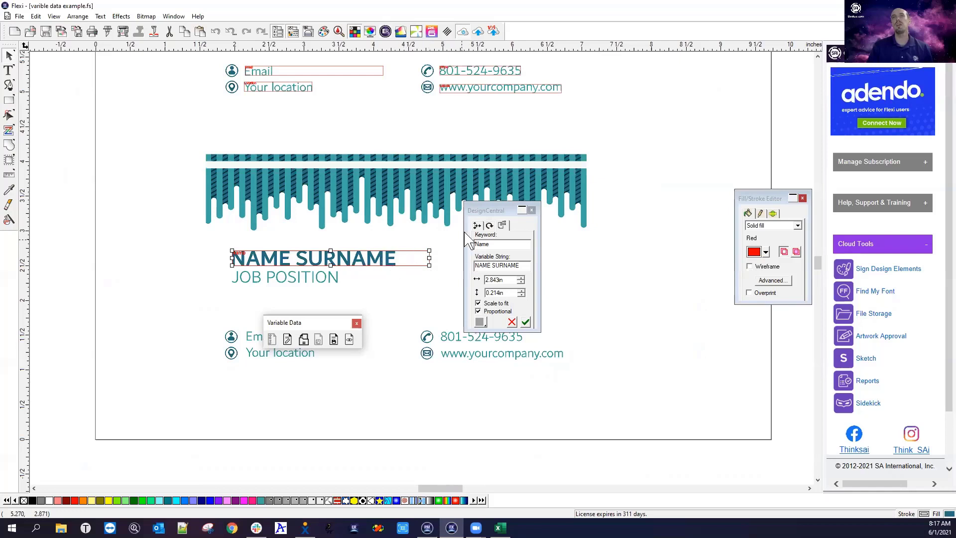
pyautogui.click(489, 211)
pyautogui.moveTo(489, 211); pyautogui.dragTo(611, 215)
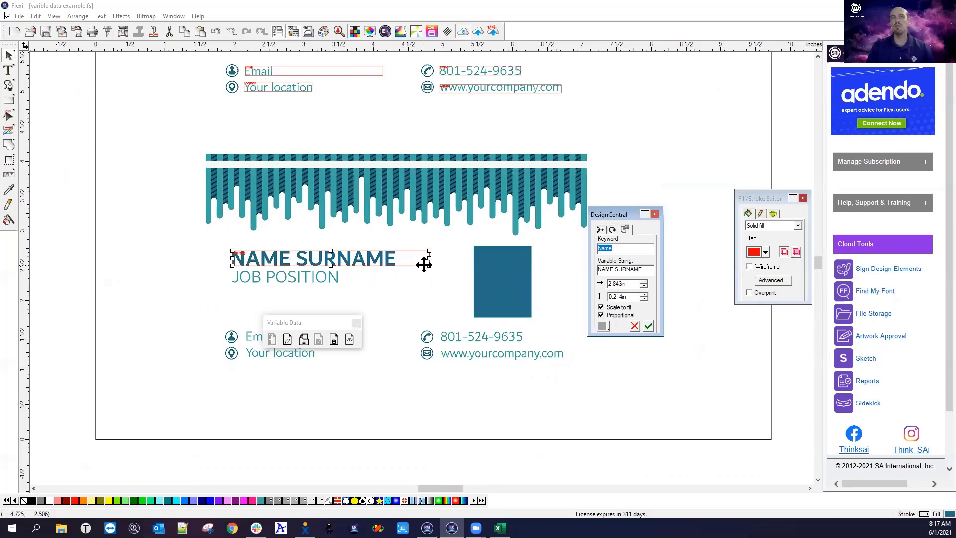
pyautogui.moveTo(429, 258); pyautogui.dragTo(441, 257)
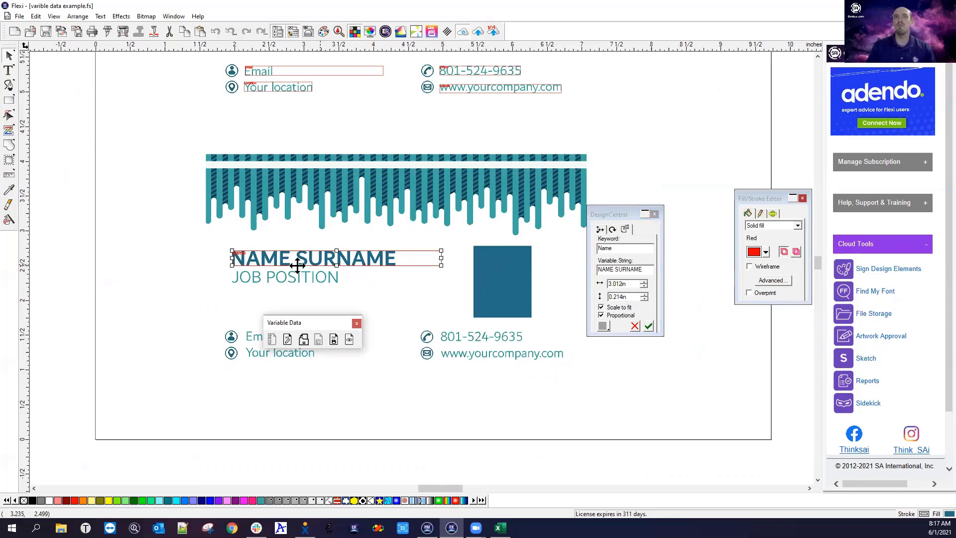
pyautogui.click(332, 285)
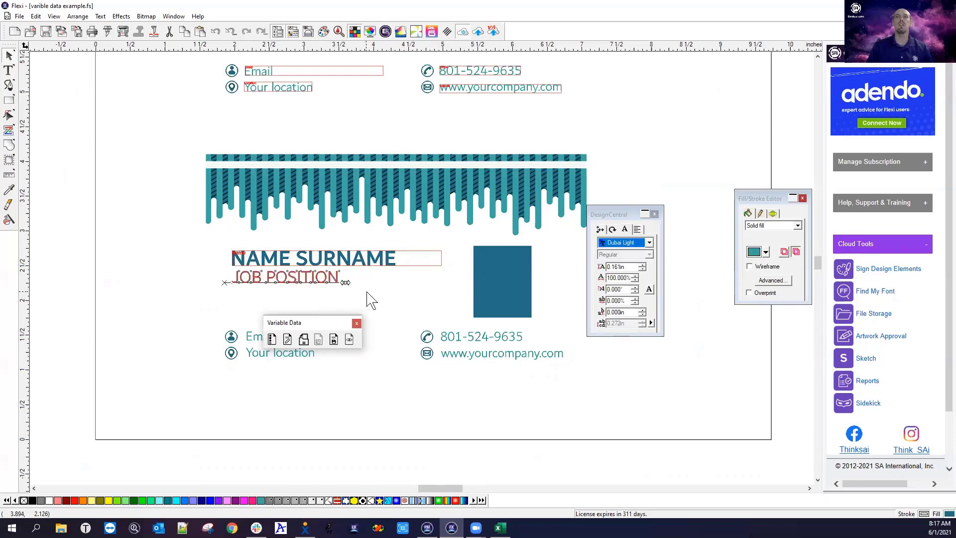
# Make JOB POSITION a variable-data field and check the Excel column header 'Position' in B1
pyautogui.click(272, 340)
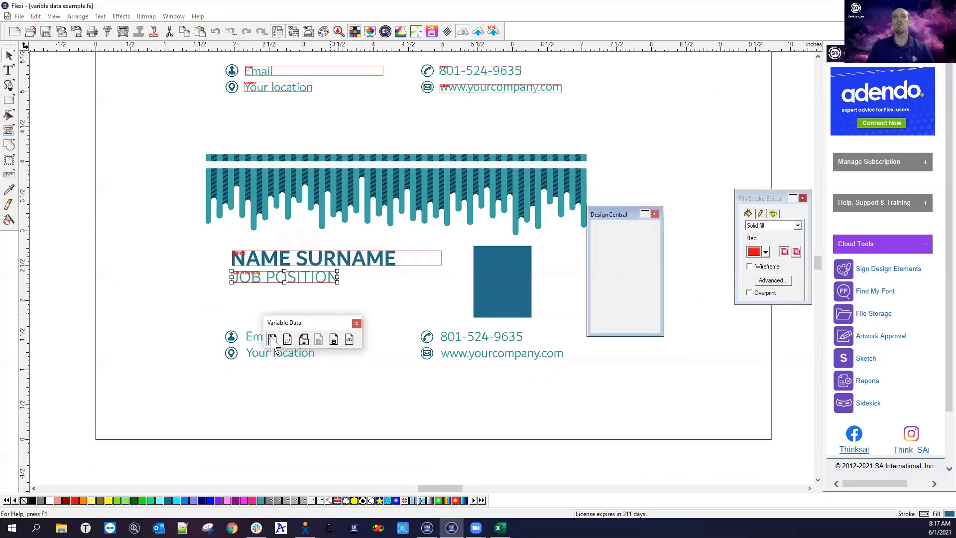
pyautogui.click(621, 213)
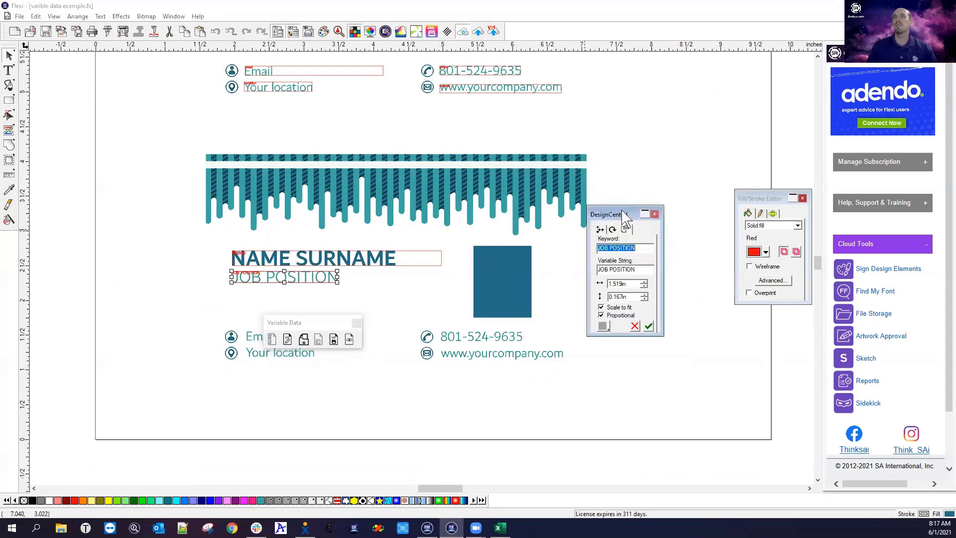
pyautogui.moveTo(622, 214); pyautogui.dragTo(632, 209)
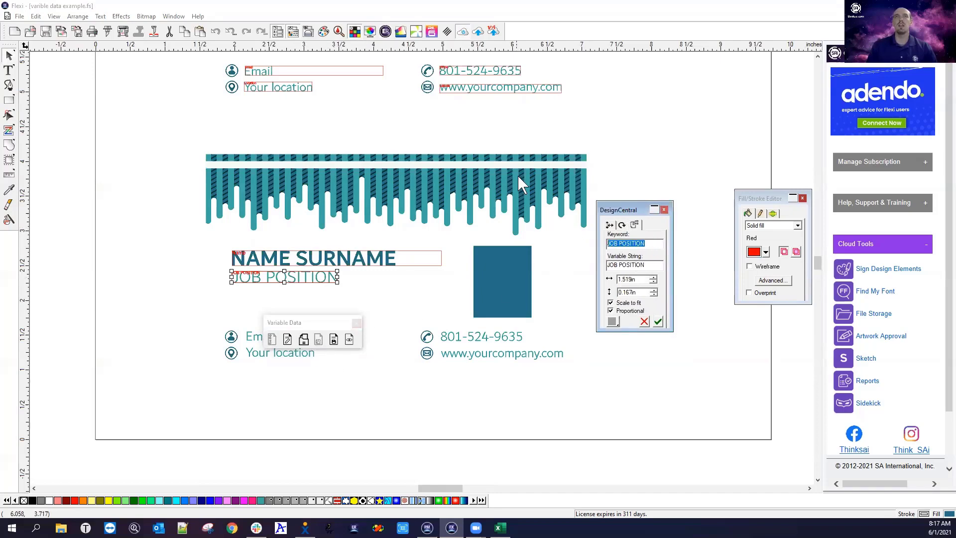
pyautogui.click(499, 528)
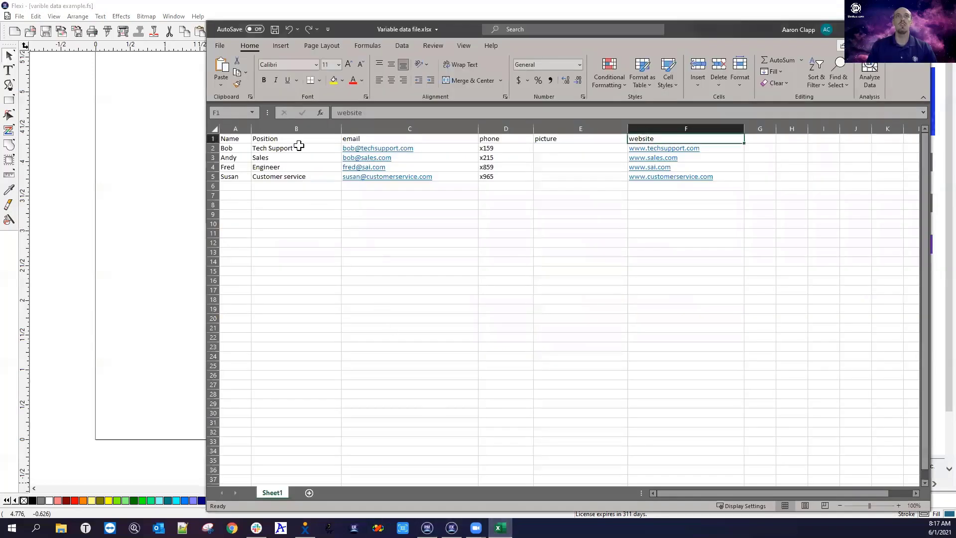
pyautogui.click(289, 138)
pyautogui.moveTo(381, 116); pyautogui.dragTo(309, 117)
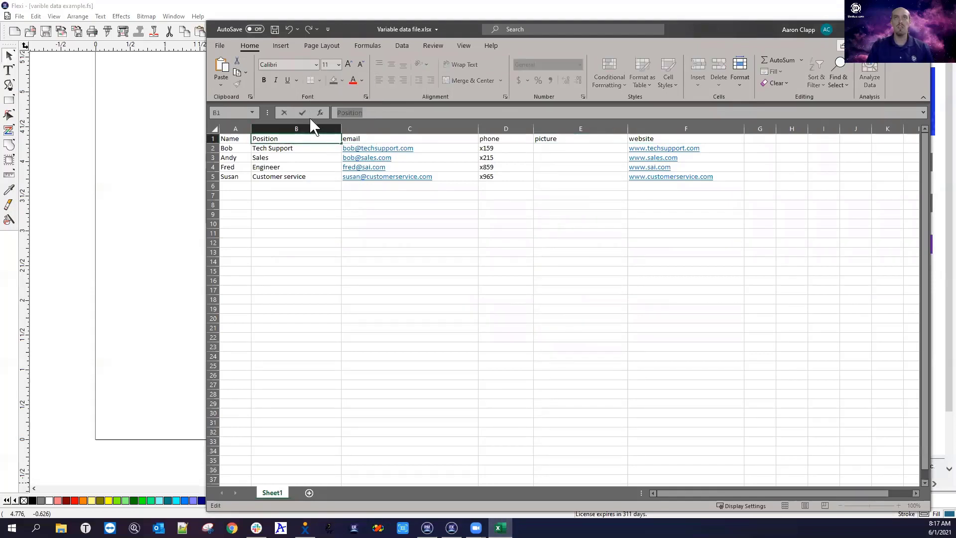
pyautogui.click(159, 159)
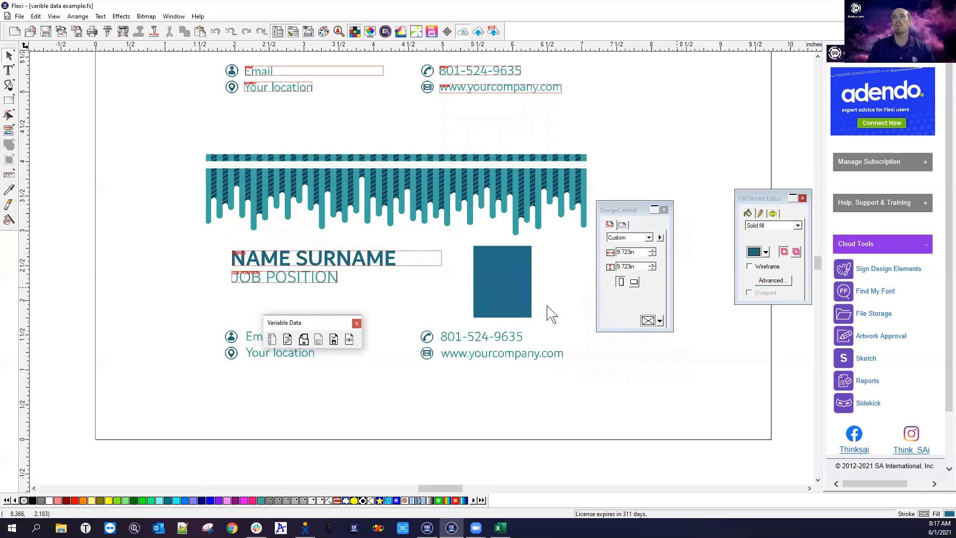
# Change the JOB POSITION field's keyword to 'Position' and confirm it
pyautogui.click(334, 277)
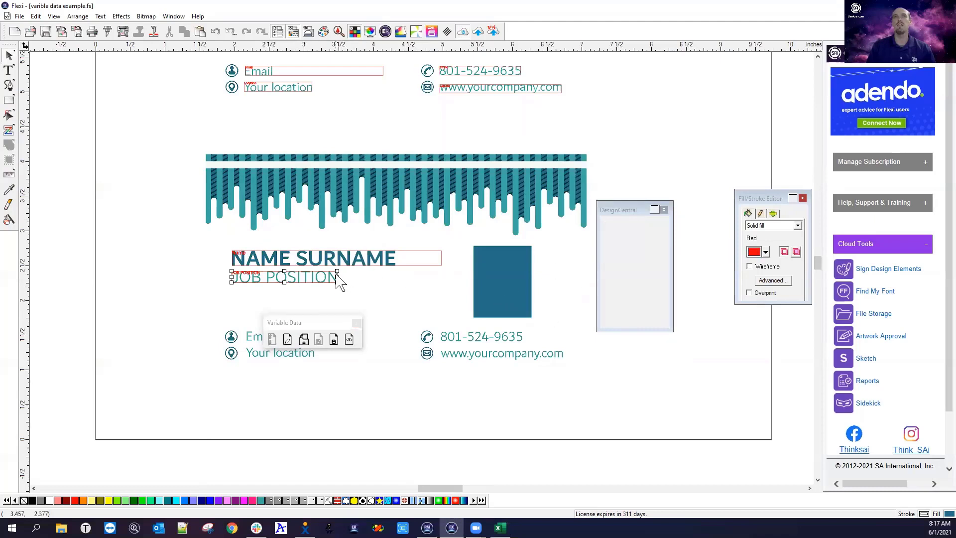
pyautogui.click(649, 244)
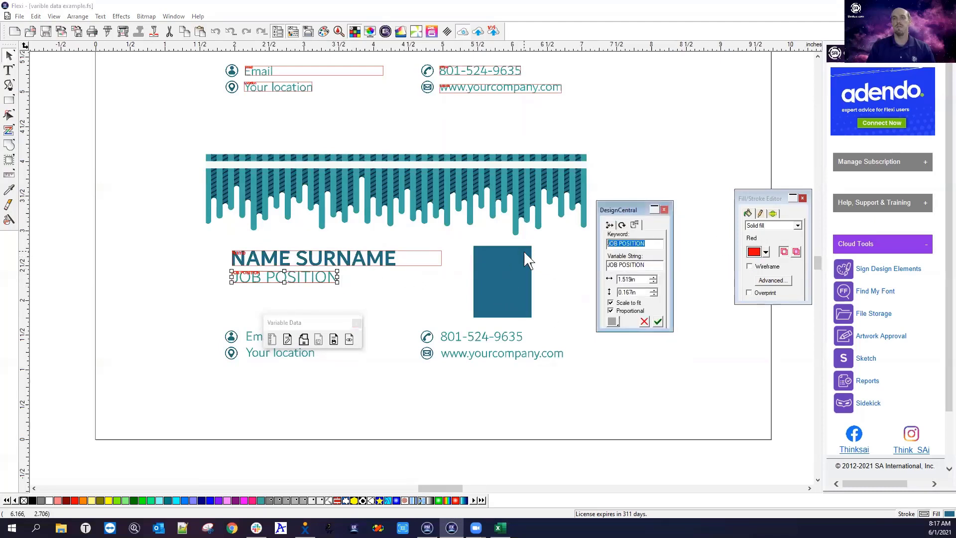
pyautogui.write('Position')
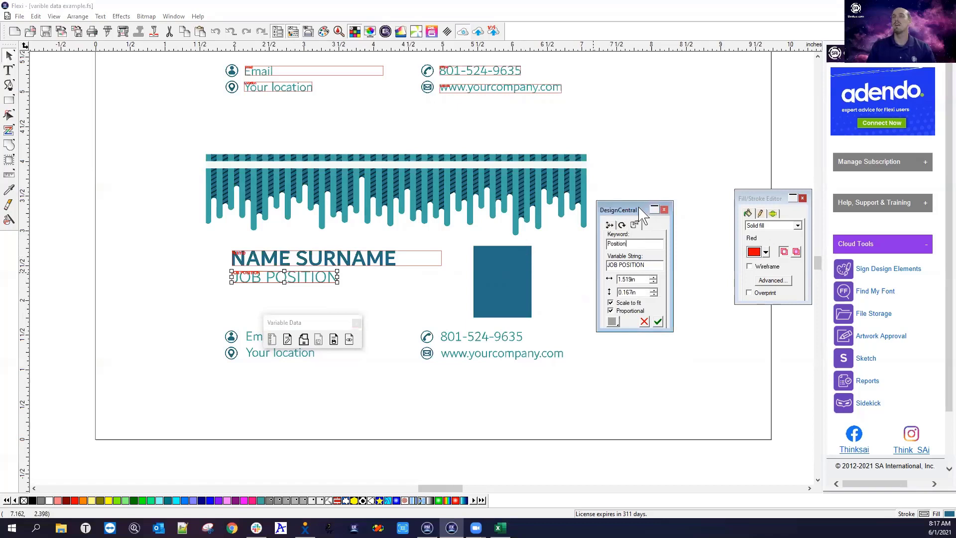
pyautogui.moveTo(642, 204); pyautogui.dragTo(645, 201)
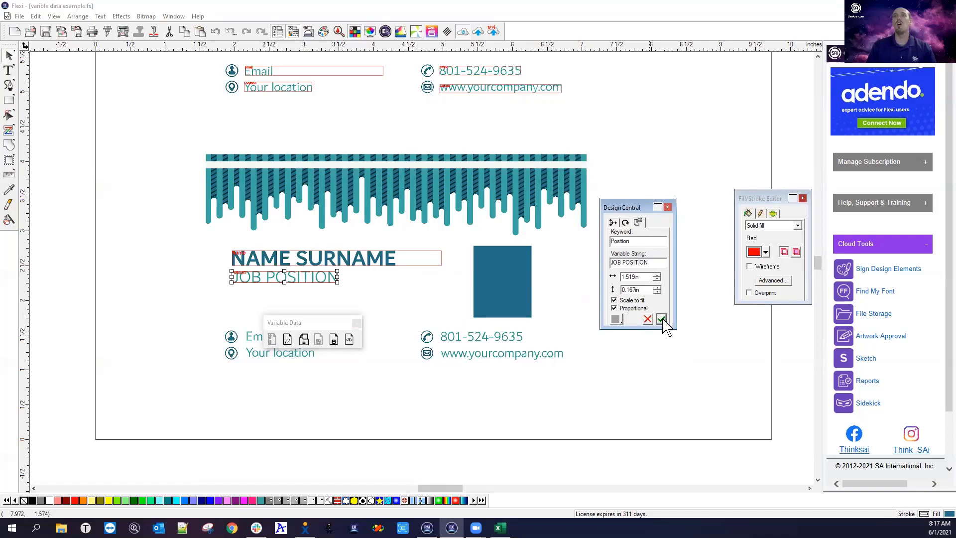
pyautogui.click(645, 363)
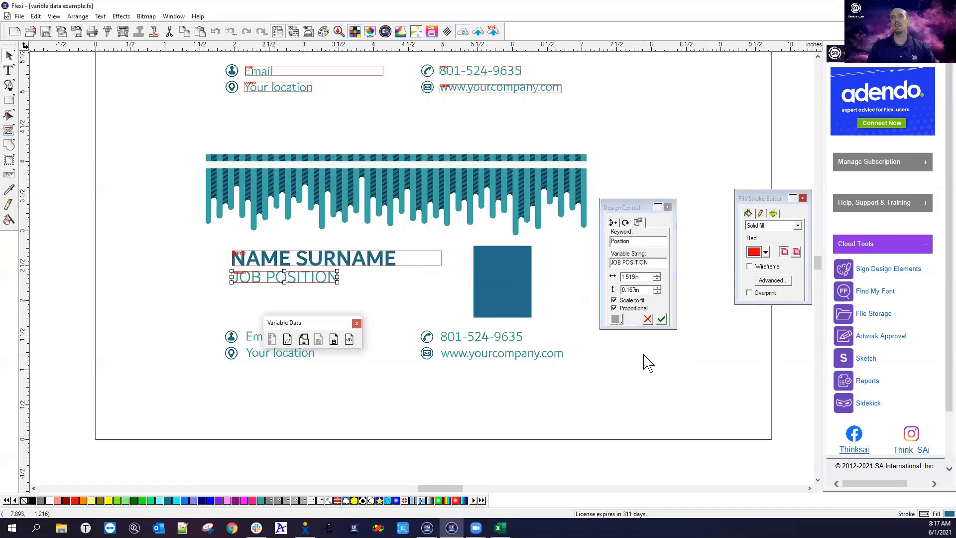
# Regroup the settings and variable data palettes beside the card, then select the blue picture rectangle
pyautogui.click(633, 206)
pyautogui.moveTo(633, 206); pyautogui.dragTo(627, 162)
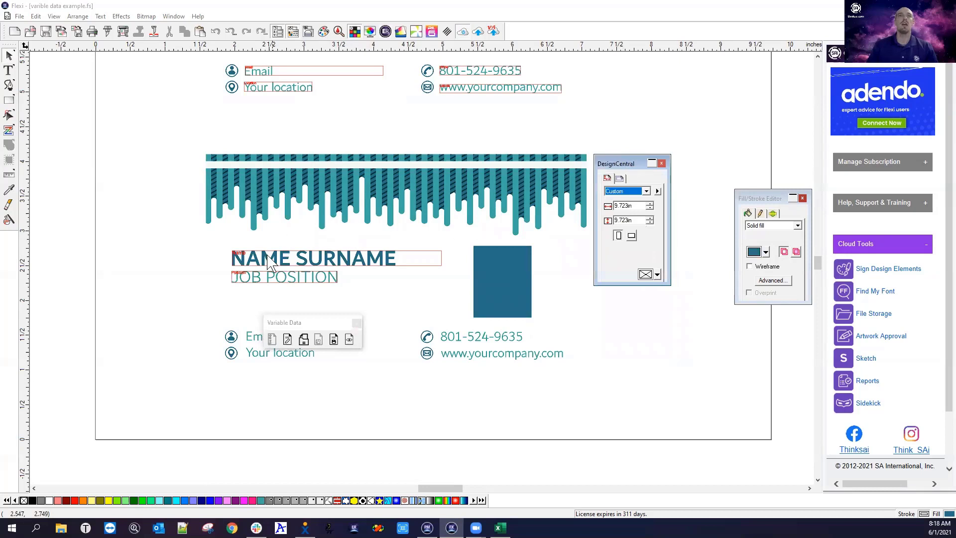
pyautogui.click(318, 324)
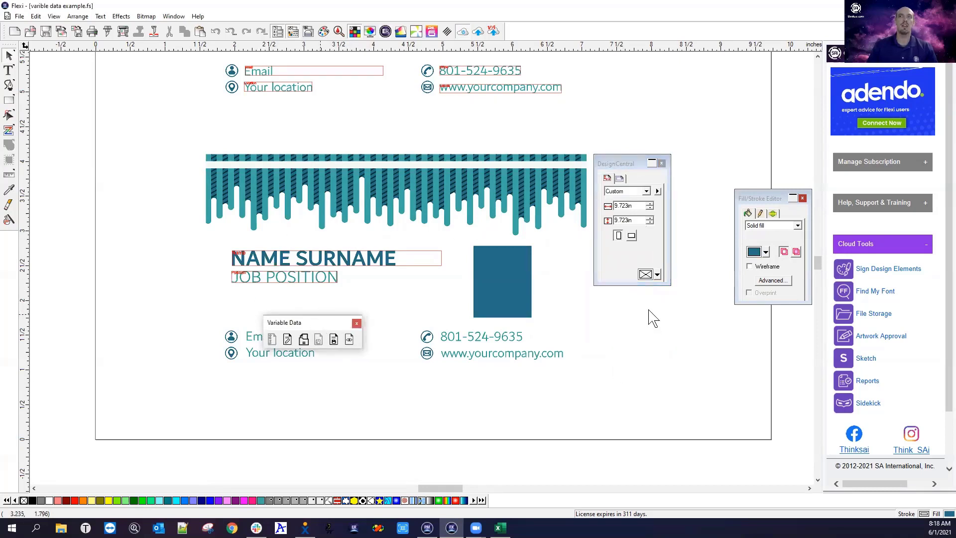
pyautogui.moveTo(317, 324); pyautogui.dragTo(652, 317)
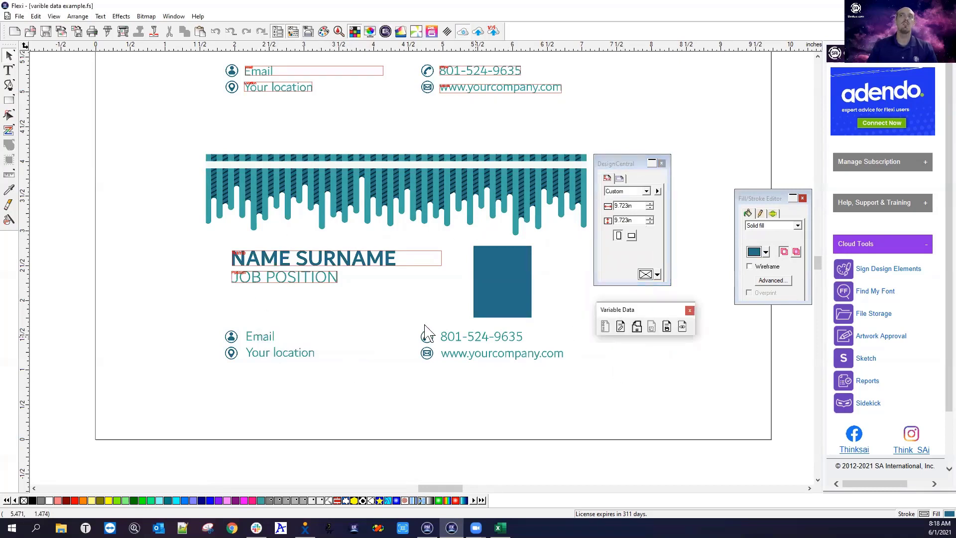
pyautogui.click(258, 266)
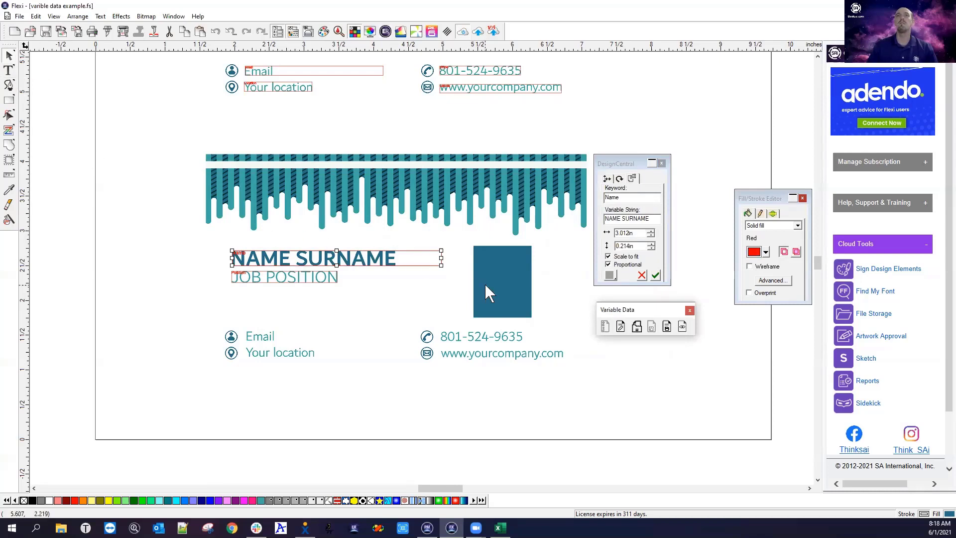
pyautogui.click(508, 282)
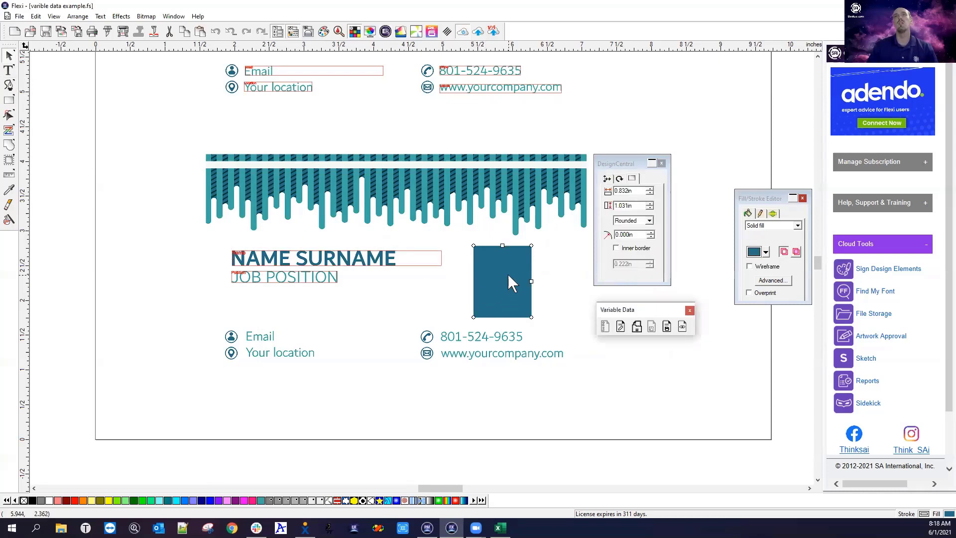
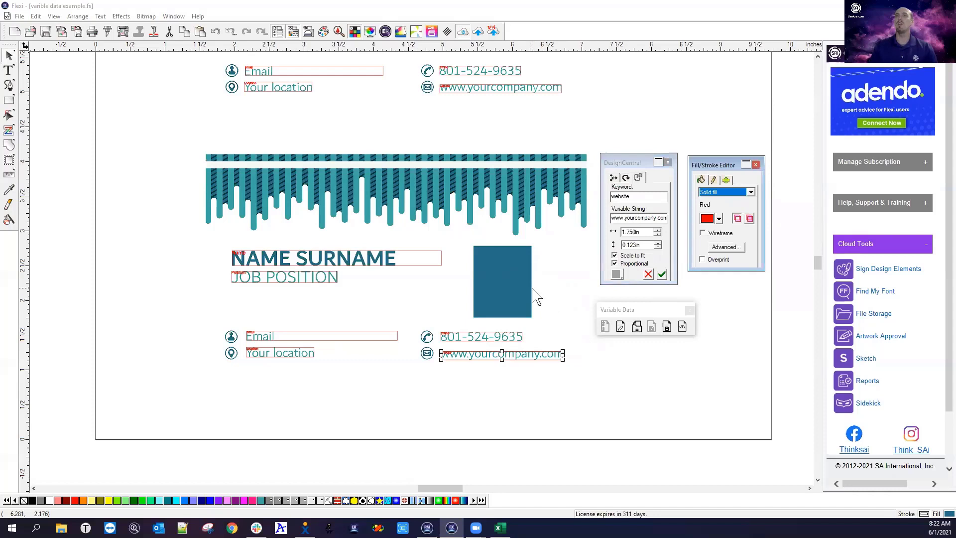
# Select the teal placeholder rectangle beside the NAME SURNAME text
pyautogui.click(513, 280)
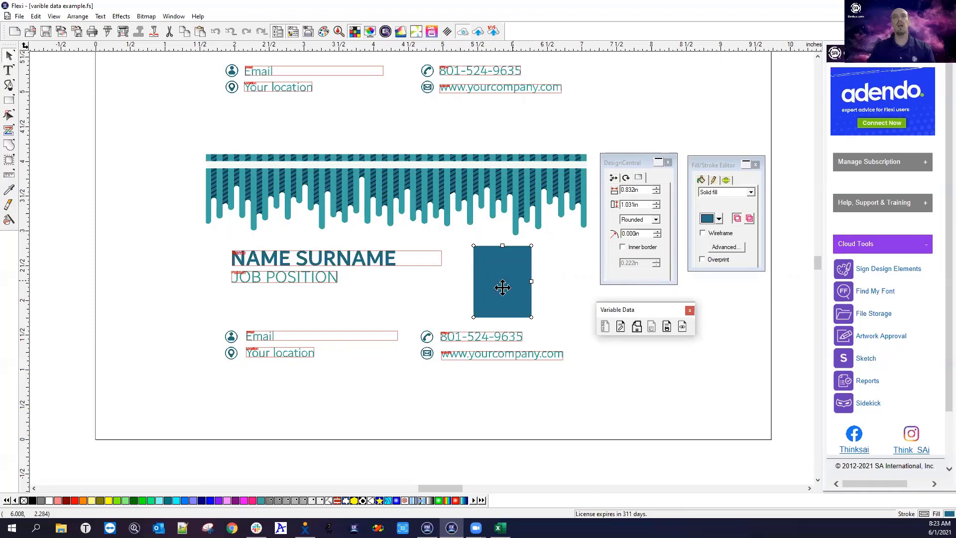
# Rasterize the teal rectangle with Bitmap > Rasterize at 150 DPI
pyautogui.click(268, 341)
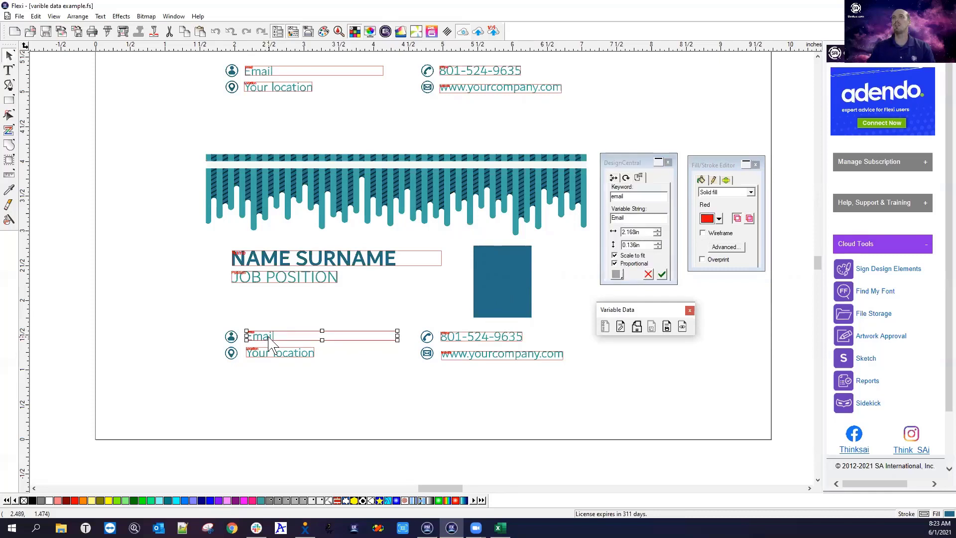
pyautogui.click(523, 264)
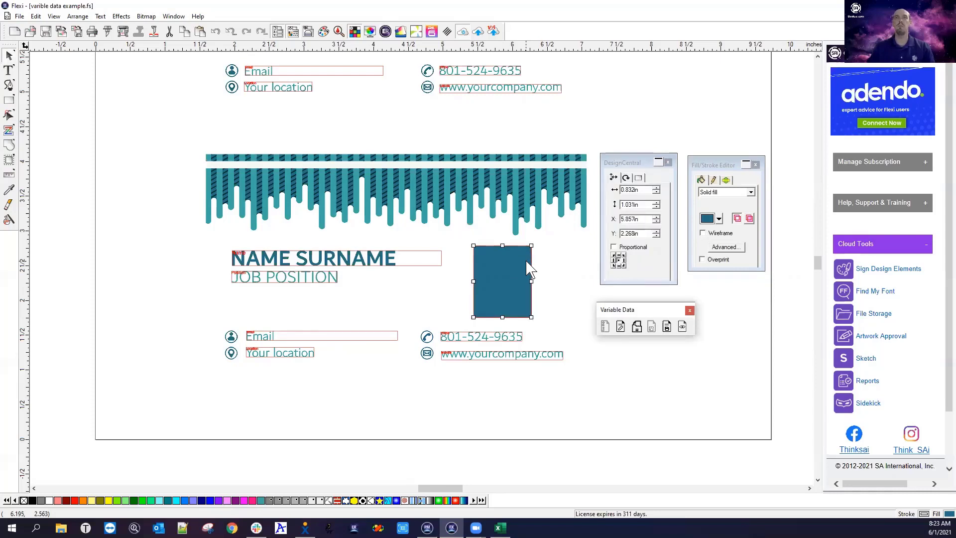
pyautogui.click(146, 18)
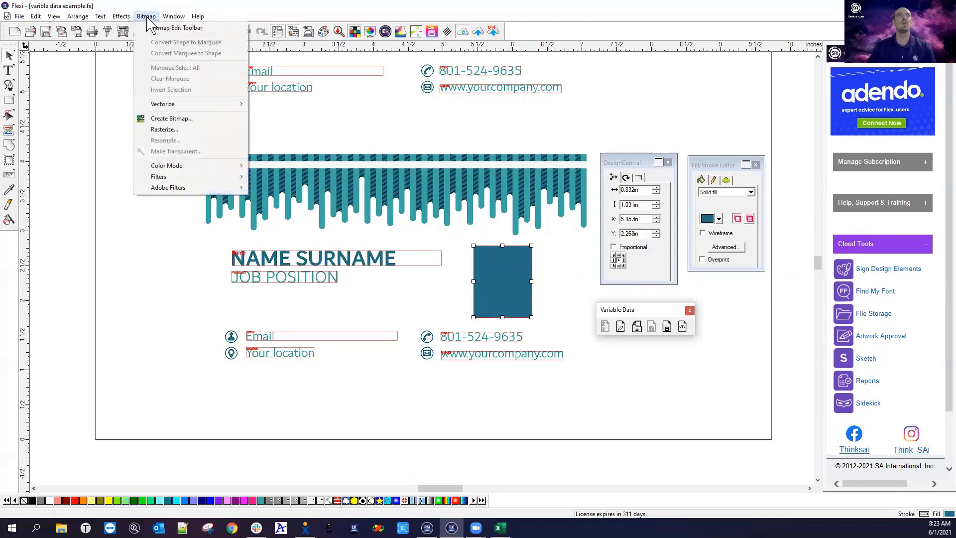
pyautogui.click(160, 131)
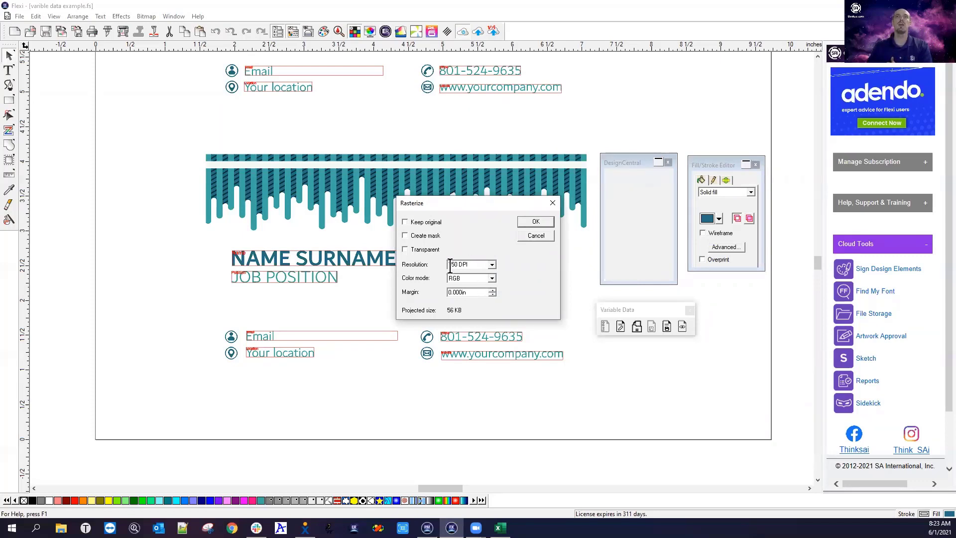
pyautogui.moveTo(471, 265); pyautogui.dragTo(446, 273)
pyautogui.click(533, 223)
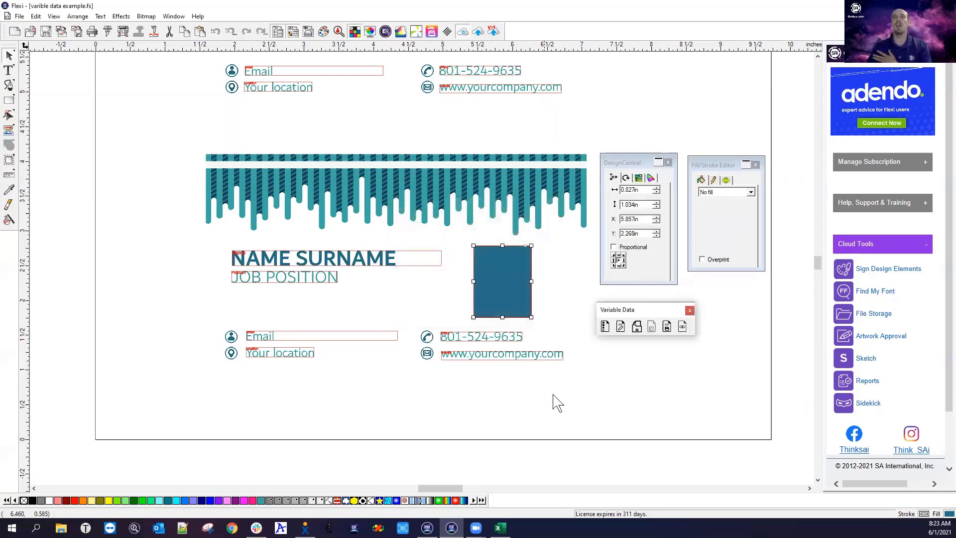
# Check the new bitmap's pixel size and resolution in DesignCentral, then reposition the variable data panel
pyautogui.click(512, 291)
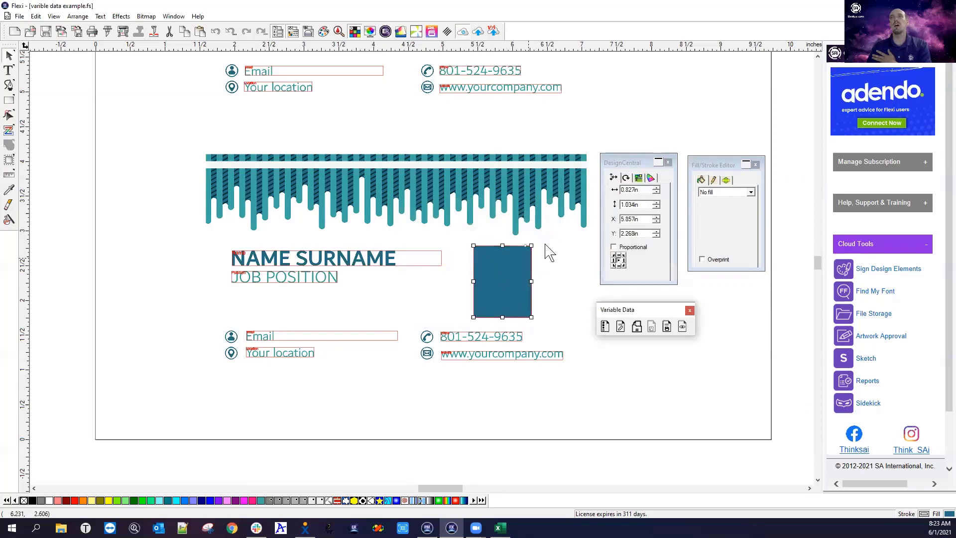
pyautogui.click(638, 178)
pyautogui.click(652, 177)
pyautogui.click(626, 178)
pyautogui.click(615, 177)
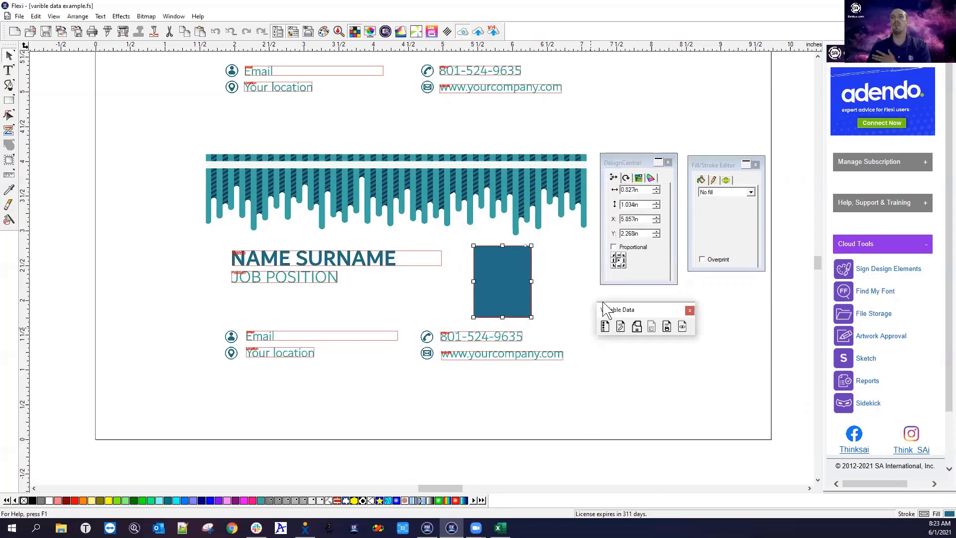
pyautogui.moveTo(610, 314); pyautogui.dragTo(603, 306)
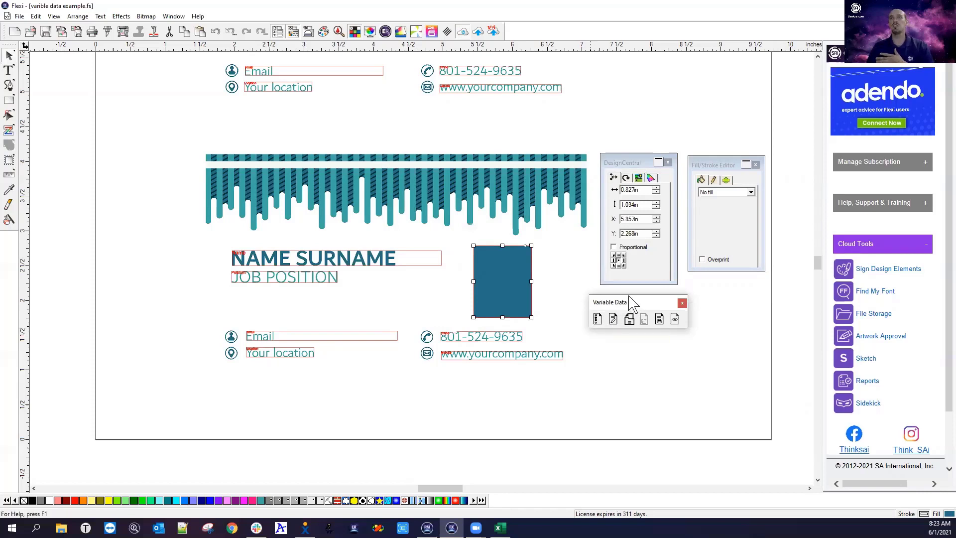
pyautogui.moveTo(631, 301); pyautogui.dragTo(645, 296)
# Convert the placeholder bitmap to variable data and clear its default keyword
pyautogui.click(613, 314)
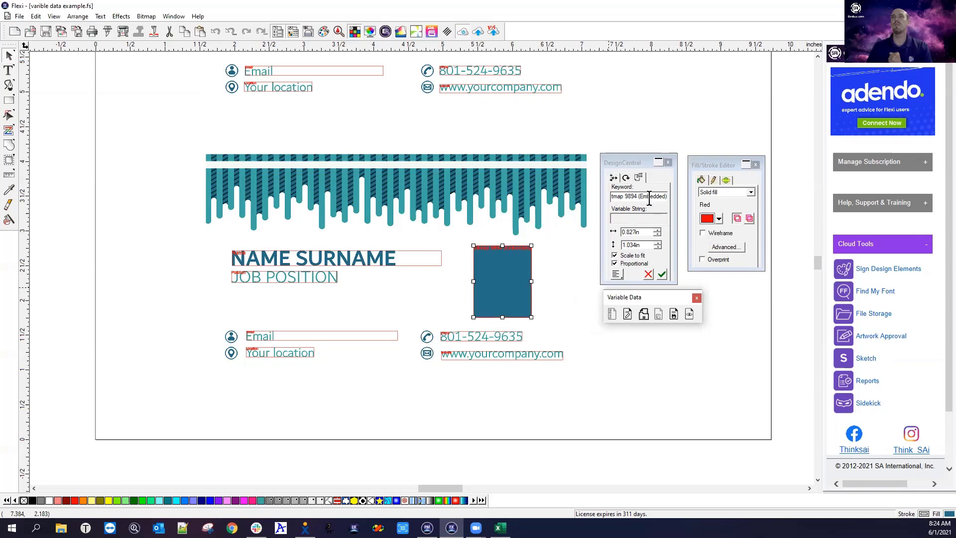
pyautogui.click(665, 198)
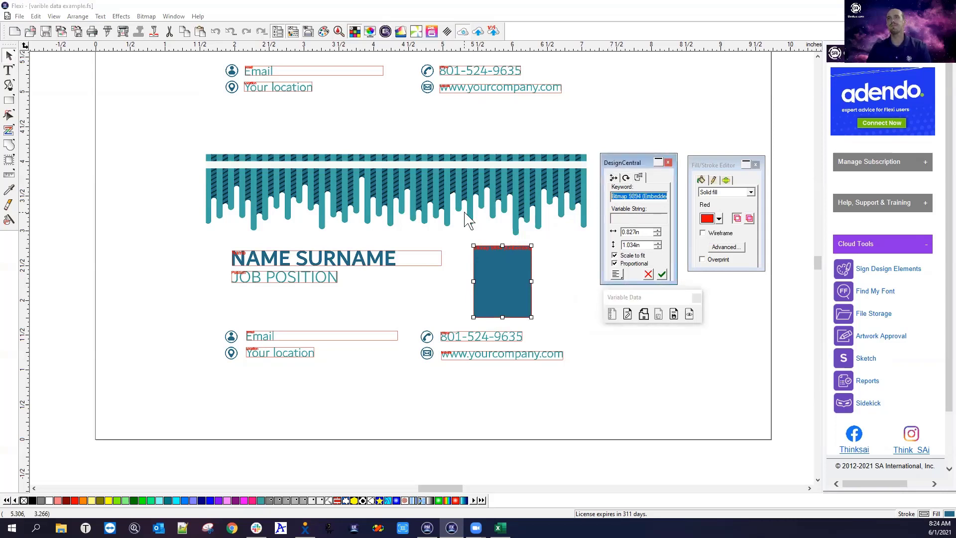
pyautogui.press('Delete')
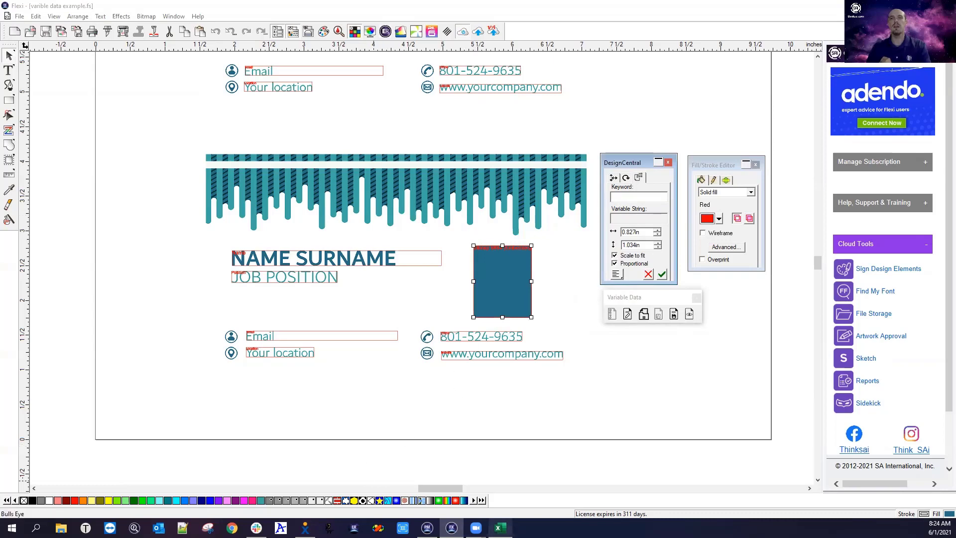
# Copy 'picture' from Excel cell E1 and apply it as the bitmap's keyword
pyautogui.click(500, 528)
pyautogui.click(582, 138)
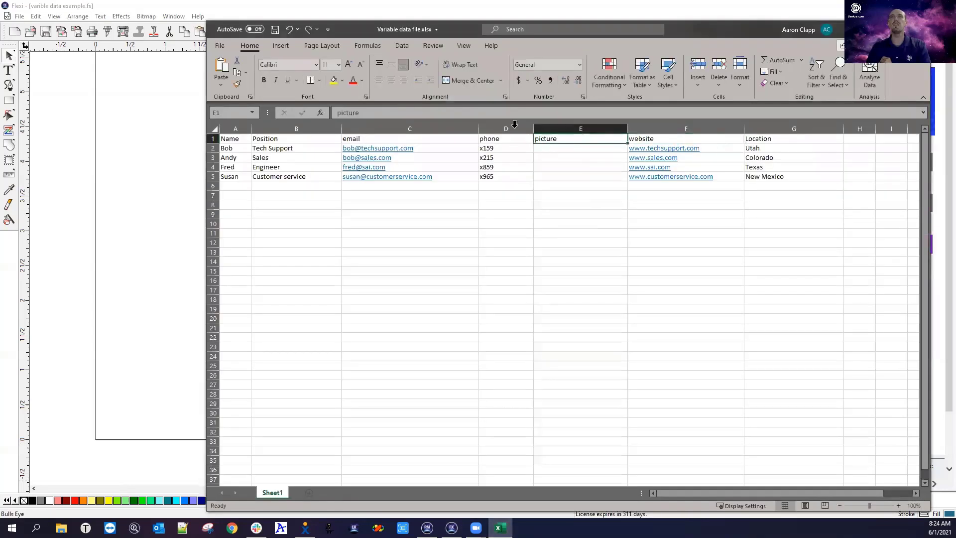
pyautogui.moveTo(391, 113); pyautogui.dragTo(268, 115)
pyautogui.hotkey('ctrl', 'c')
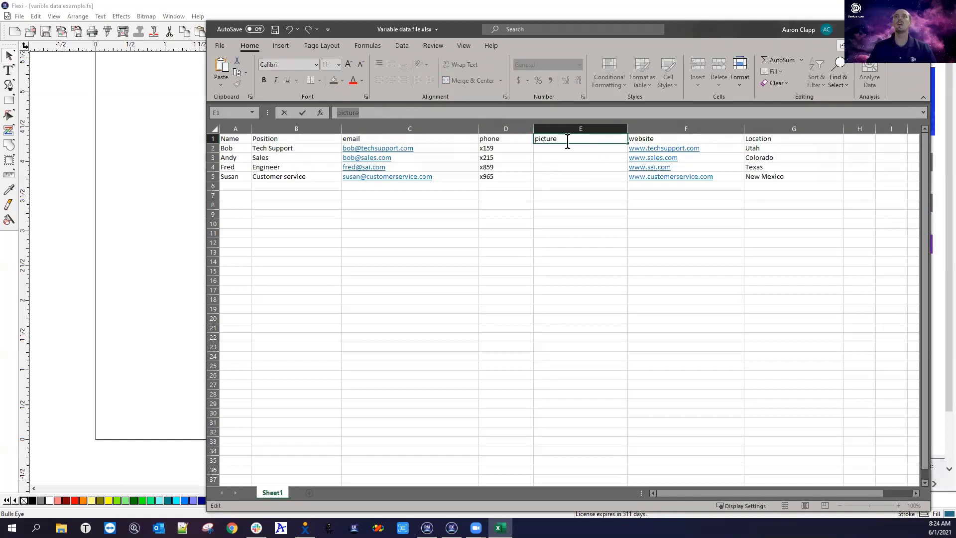
pyautogui.click(171, 207)
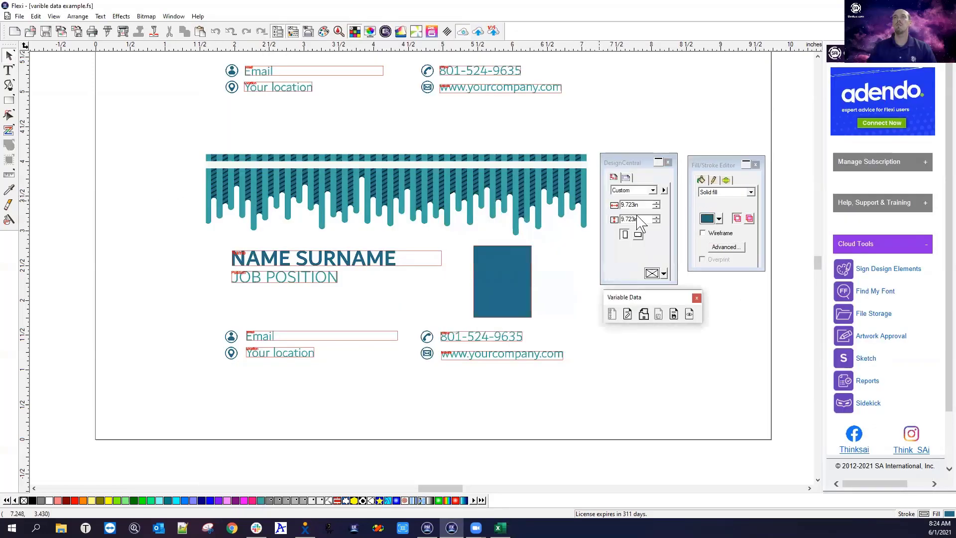
pyautogui.click(488, 288)
pyautogui.rightClick(626, 197)
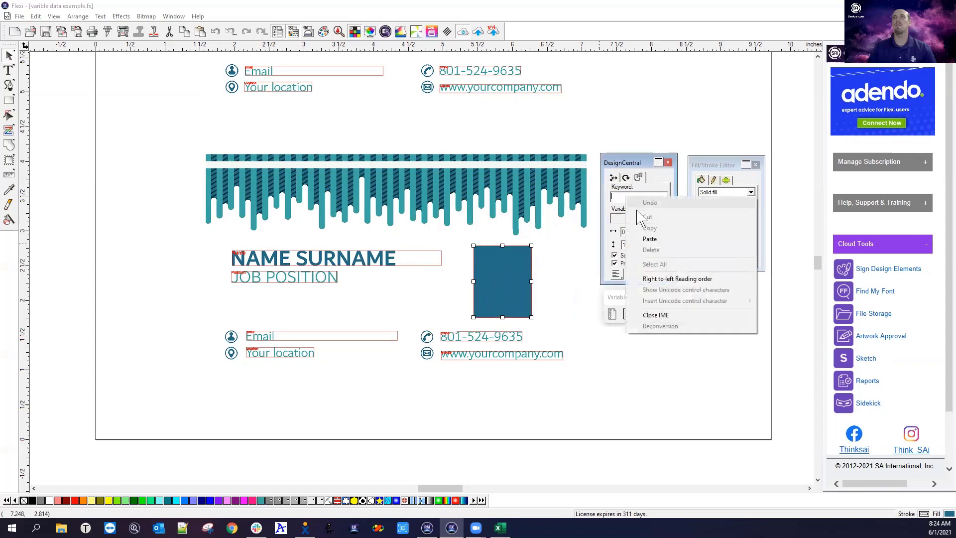
pyautogui.click(649, 239)
pyautogui.click(661, 274)
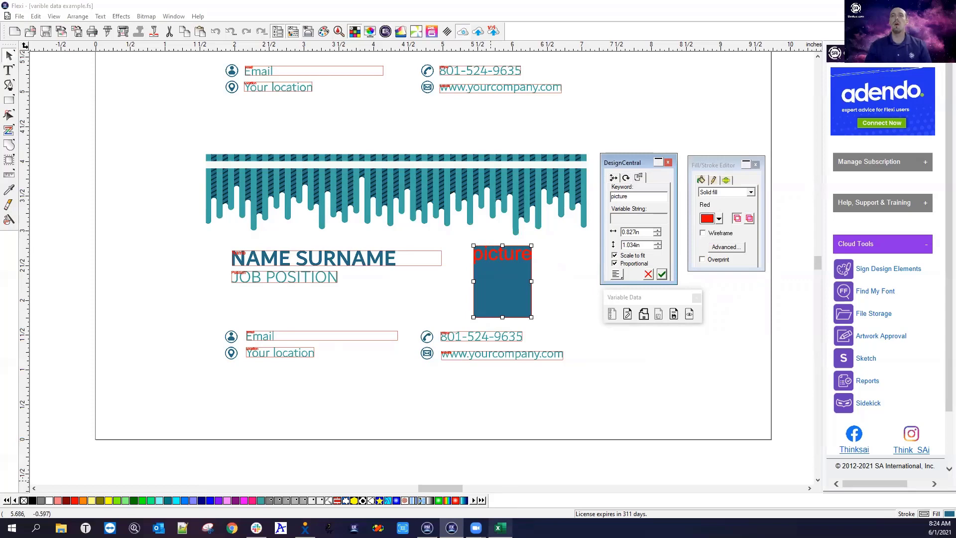
pyautogui.click(499, 527)
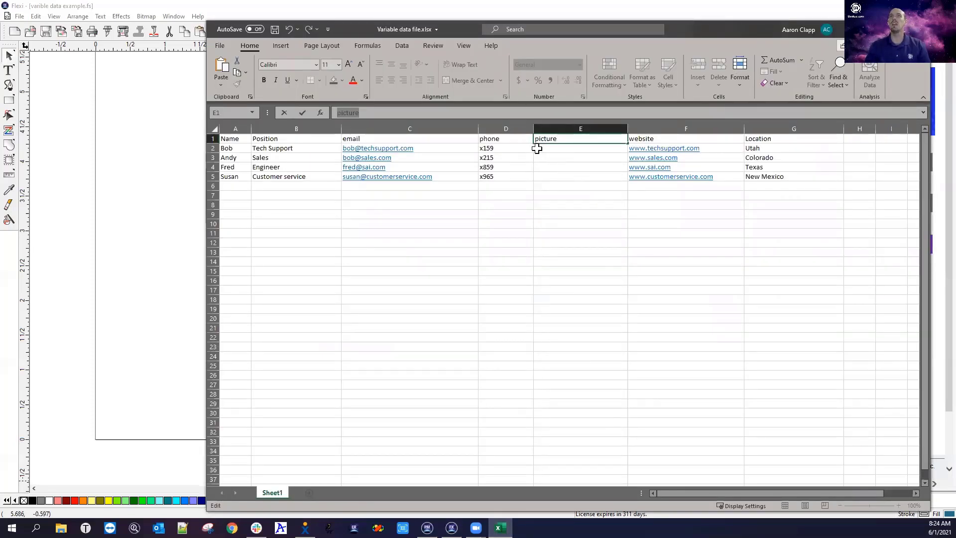
# Copy the images folder path from img5.jpg's Properties Location field, with cell E2 selected
pyautogui.click(536, 149)
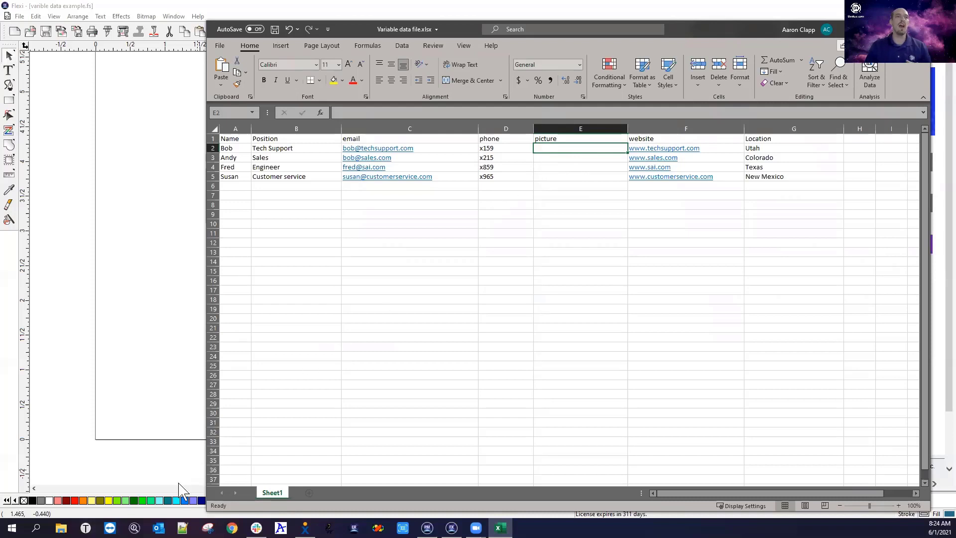
pyautogui.click(61, 527)
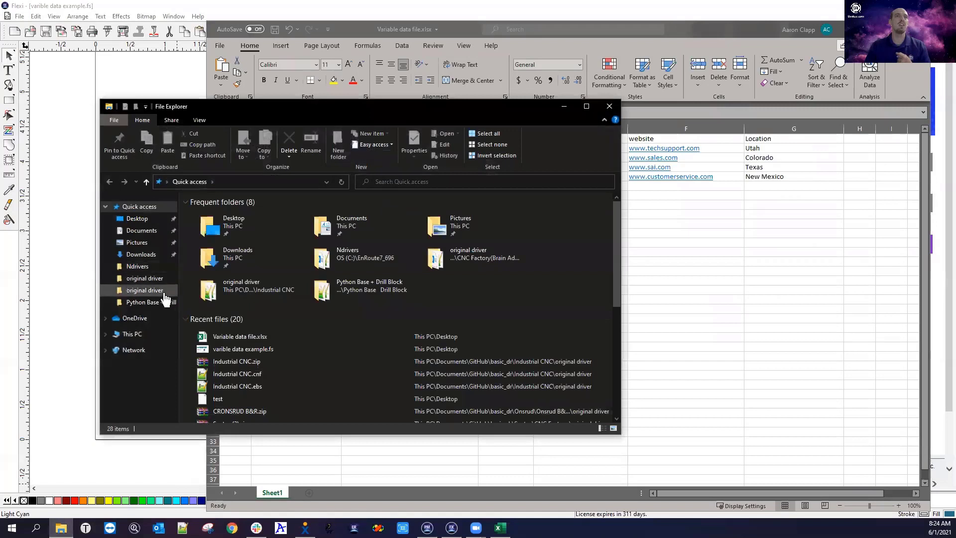
pyautogui.click(609, 106)
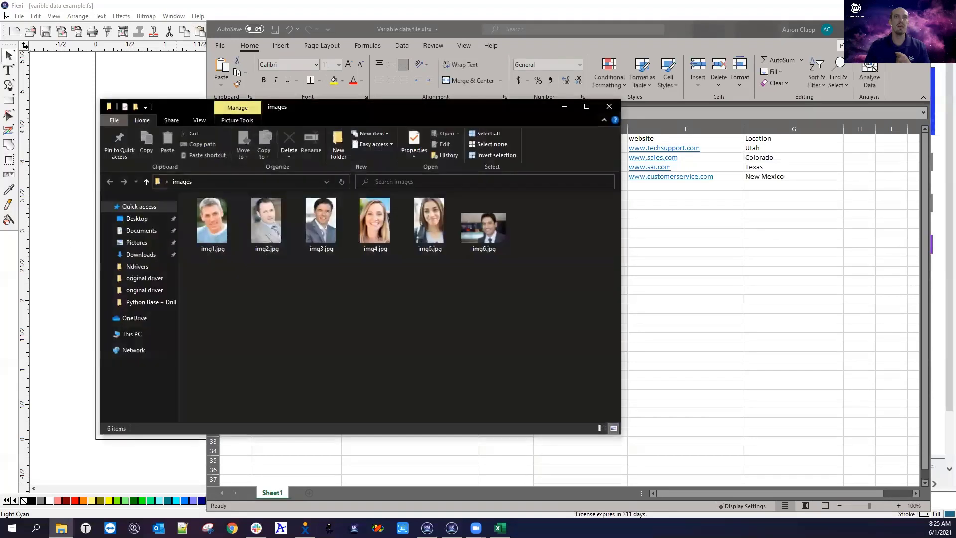
pyautogui.click(426, 219)
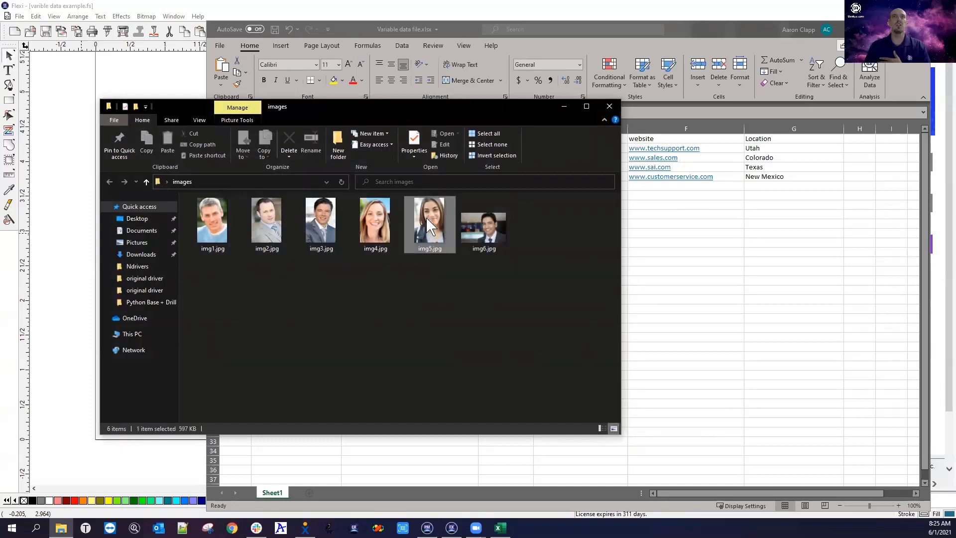
pyautogui.rightClick(432, 251)
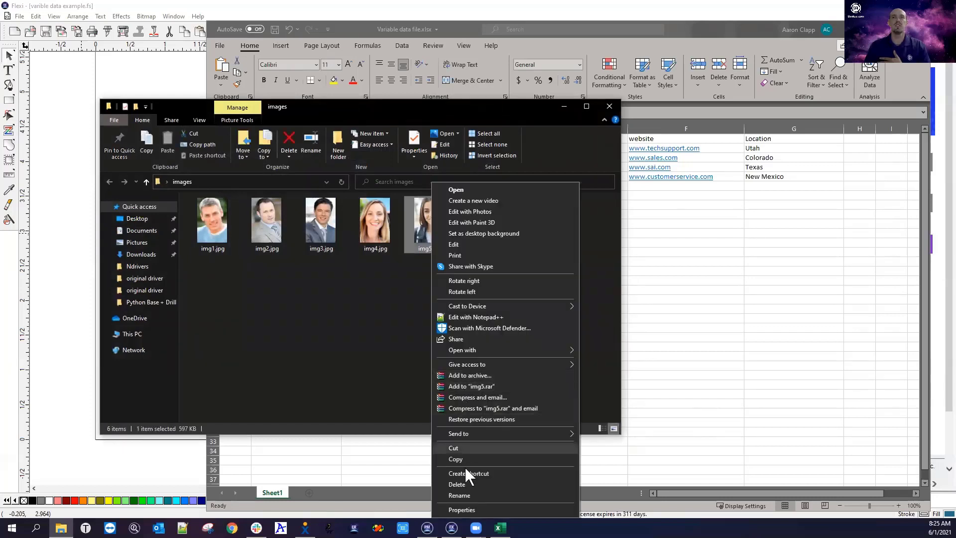
pyautogui.click(473, 509)
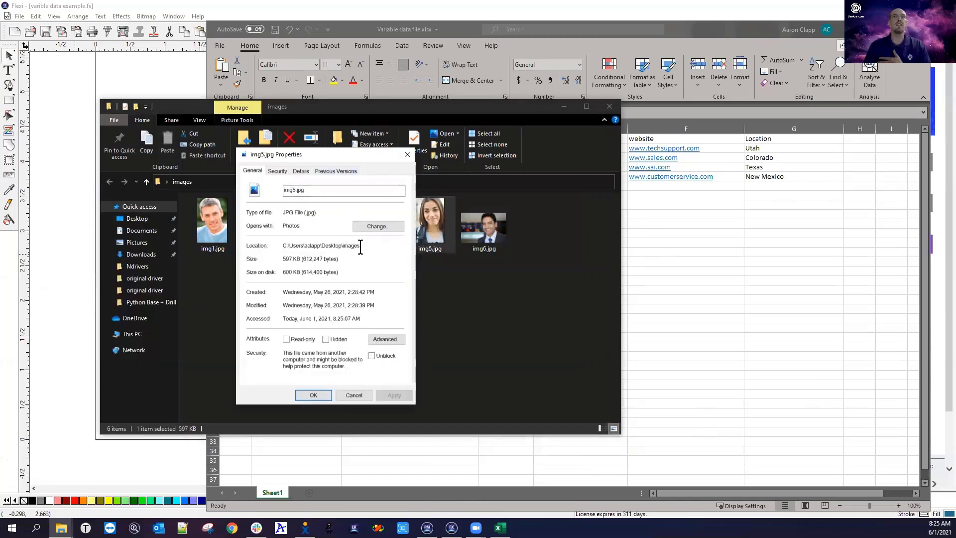
pyautogui.moveTo(360, 246); pyautogui.dragTo(264, 247)
pyautogui.hotkey('ctrl', 'c')
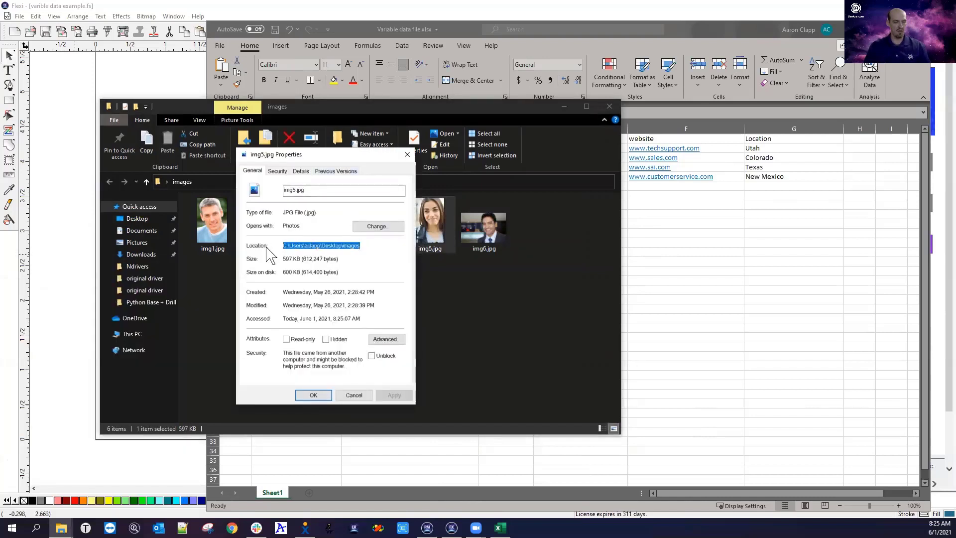
pyautogui.click(316, 395)
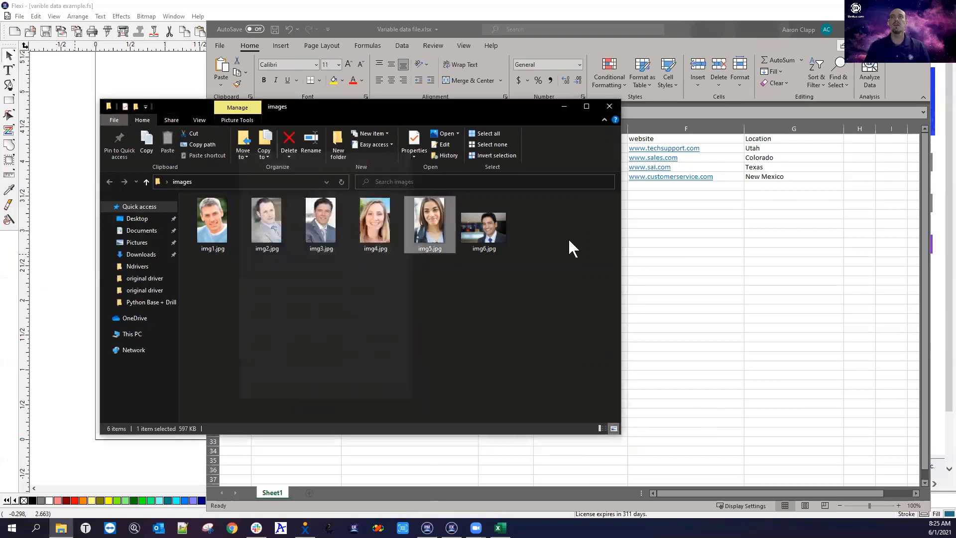
pyautogui.click(671, 34)
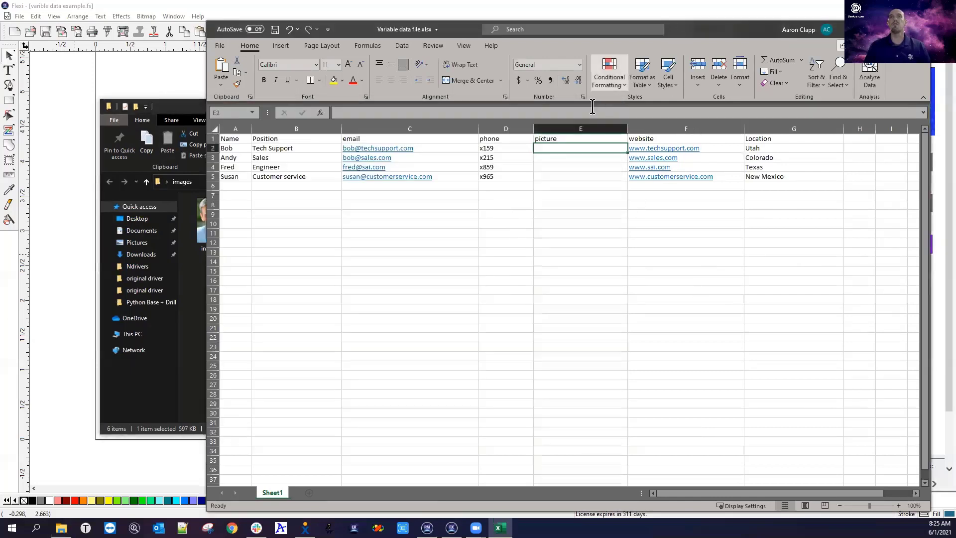
# Paste the images folder path into cell E2, then erase it again
pyautogui.rightClick(557, 148)
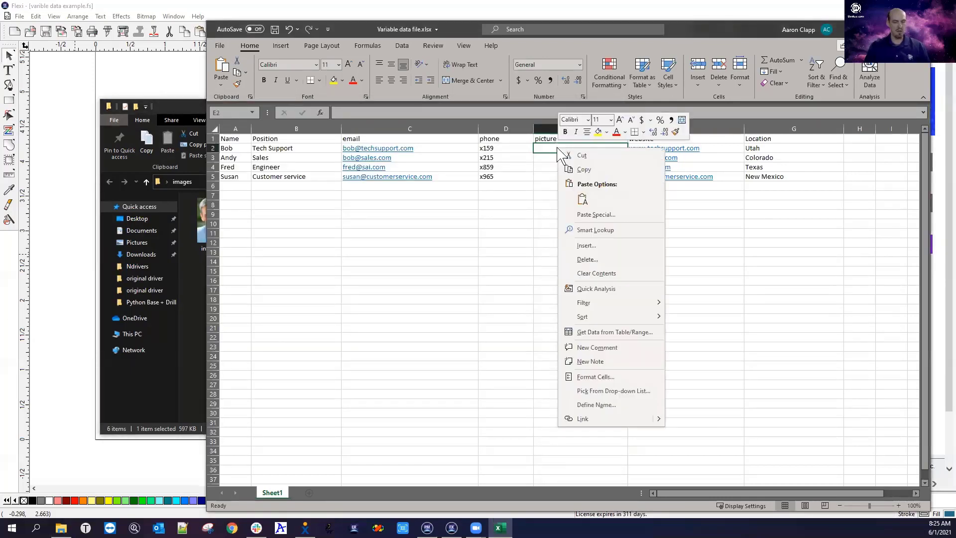
pyautogui.click(551, 145)
pyautogui.hotkey('ctrl', 'v')
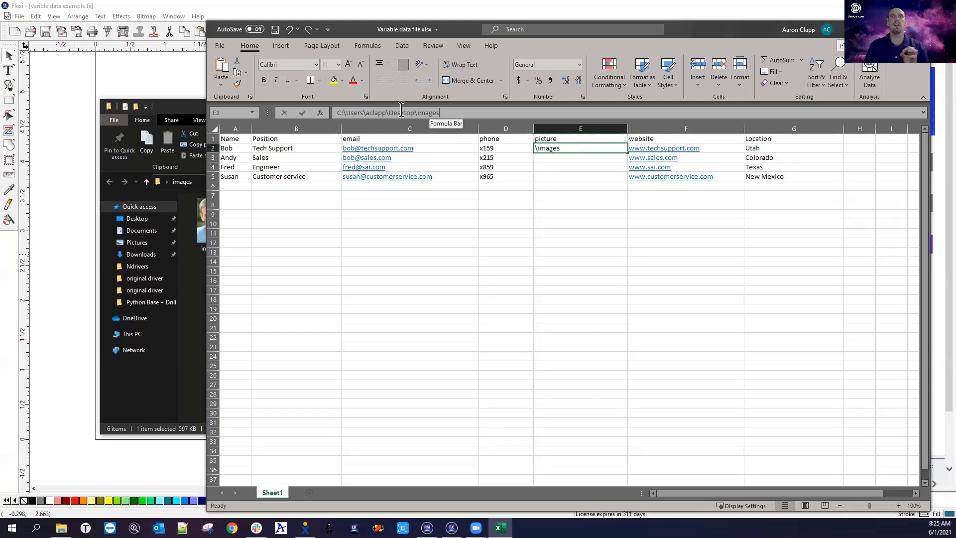
pyautogui.moveTo(428, 116); pyautogui.dragTo(277, 115)
pyautogui.press('BackSpace')
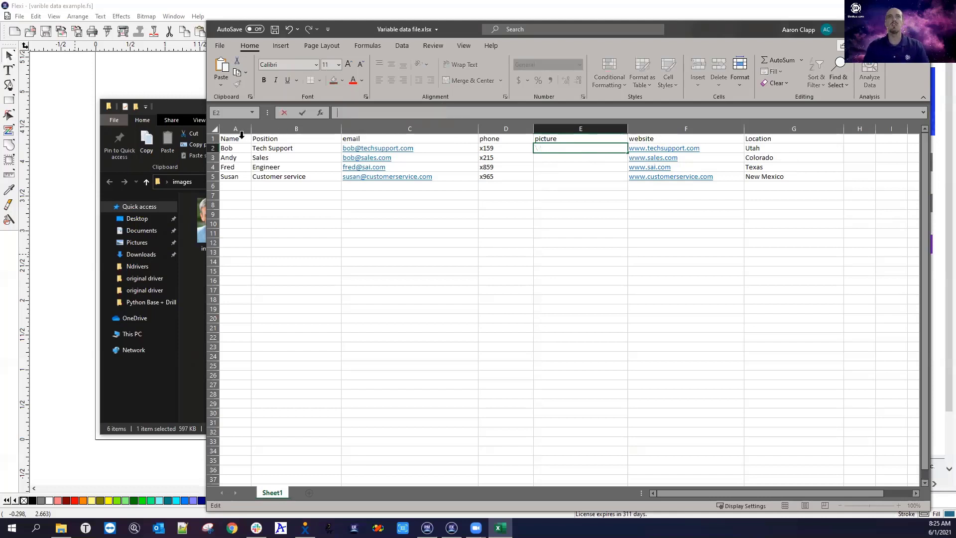
# Bring the images folder window with the six photos to the front
pyautogui.click(184, 107)
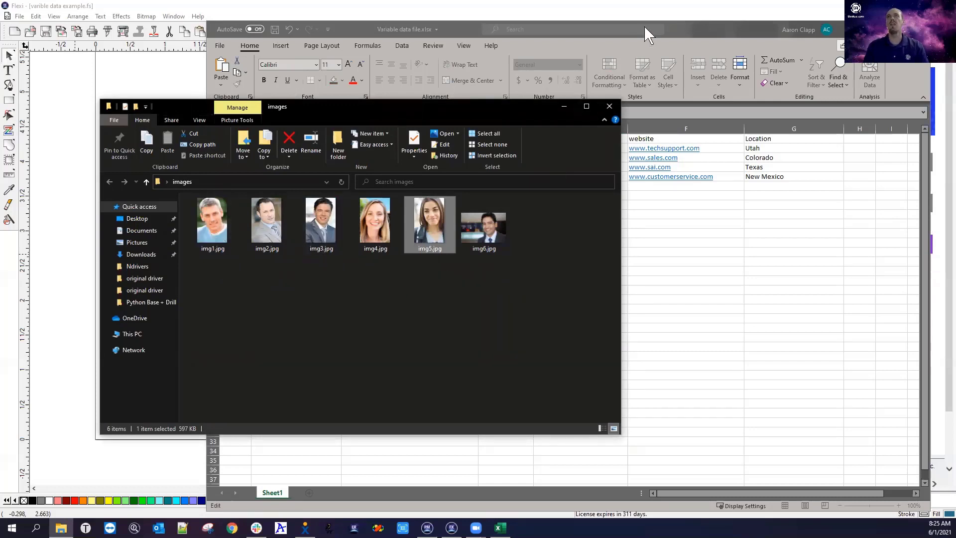
pyautogui.click(688, 23)
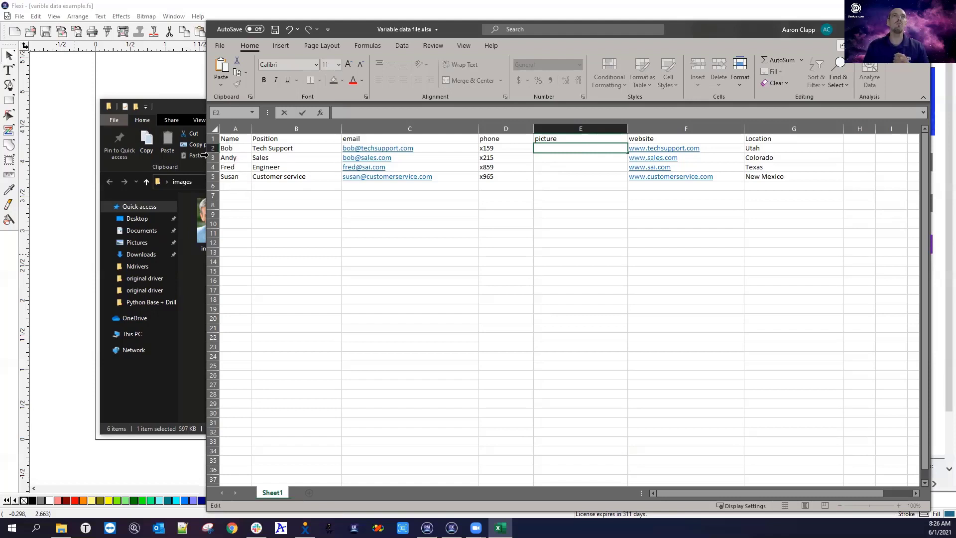
pyautogui.click(195, 109)
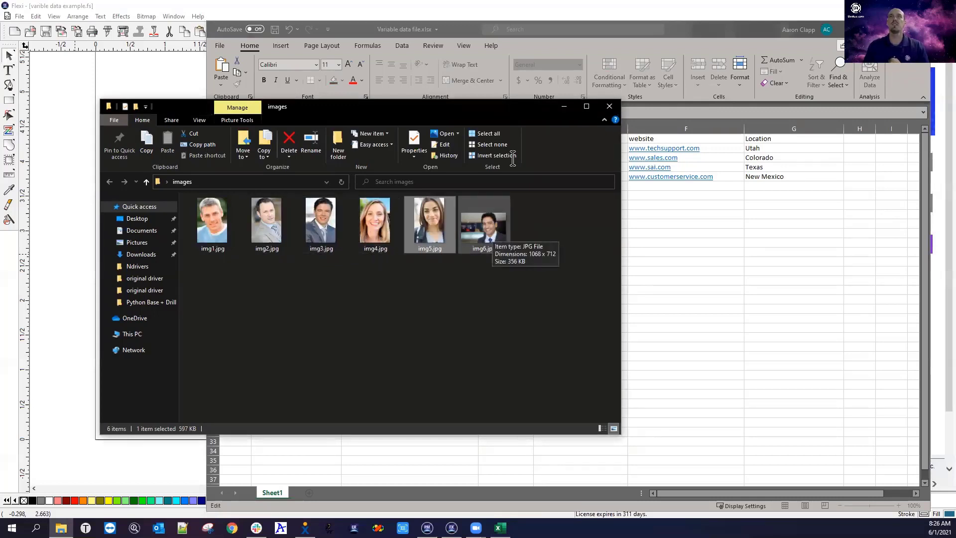
pyautogui.click(666, 33)
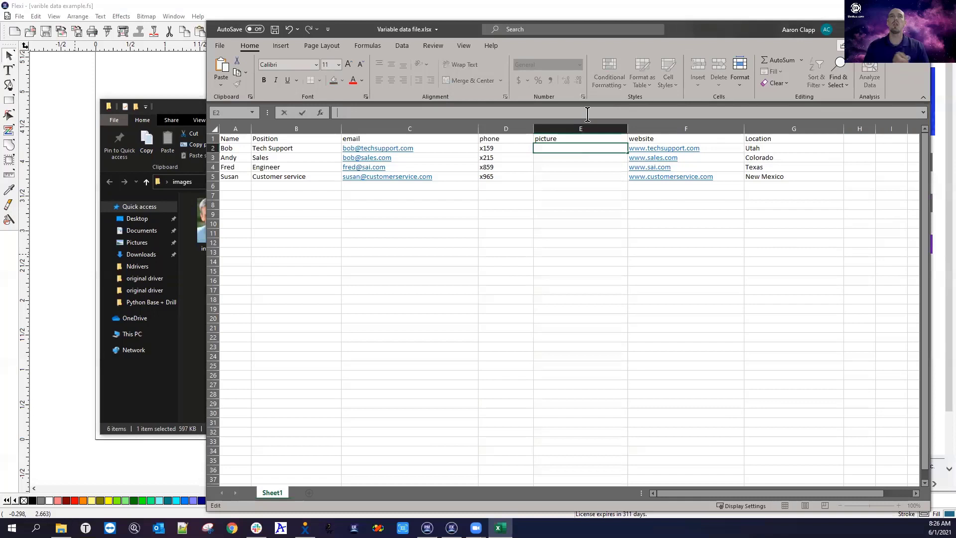
pyautogui.click(227, 186)
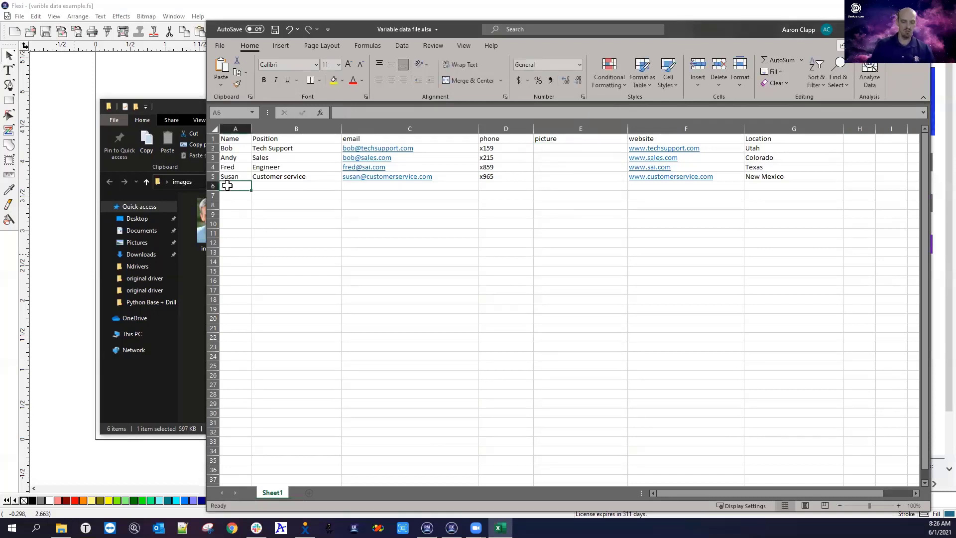
pyautogui.write('Amy')
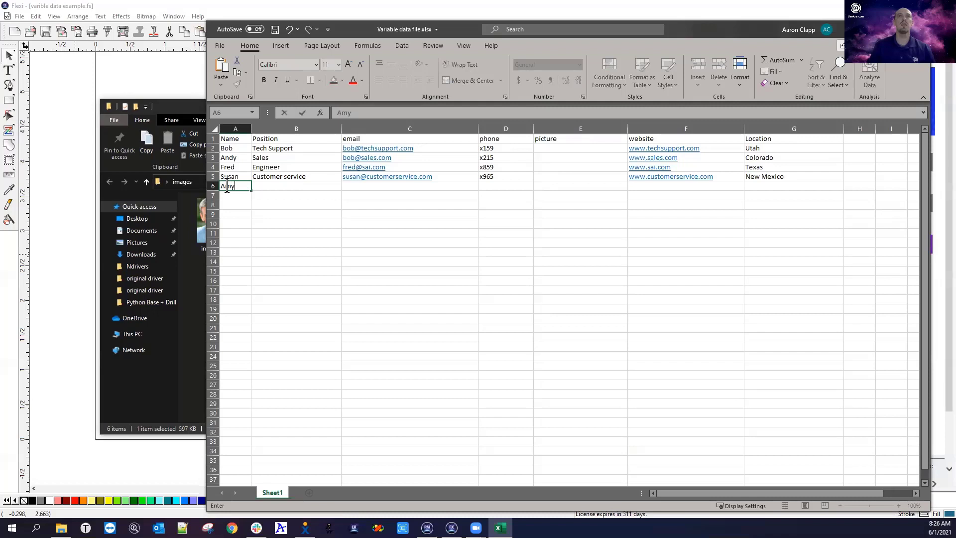
pyautogui.press('Tab')
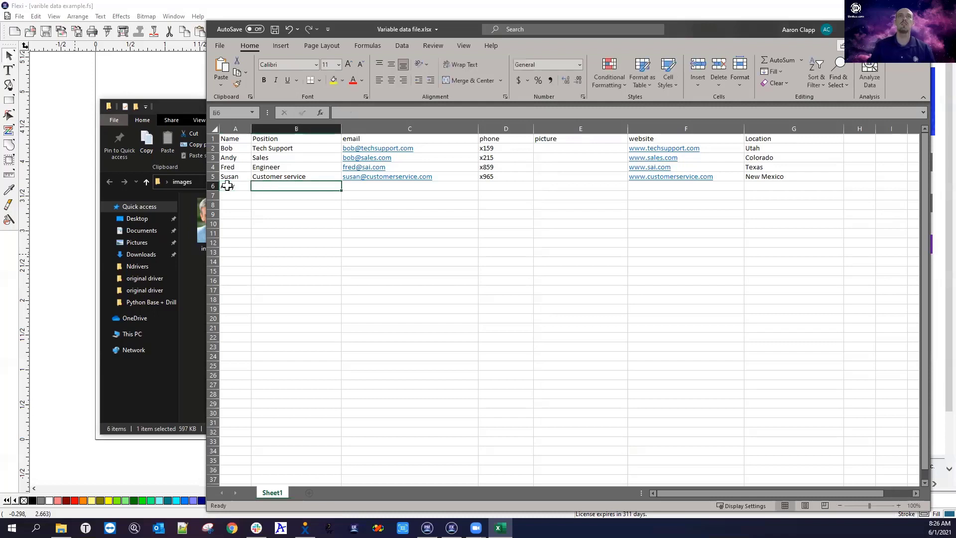
pyautogui.write('Sales')
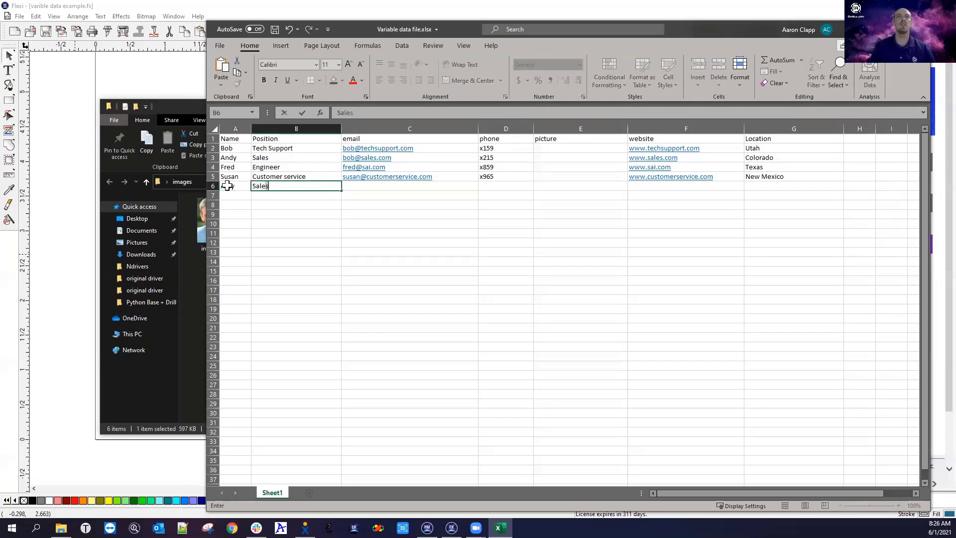
pyautogui.press('Tab')
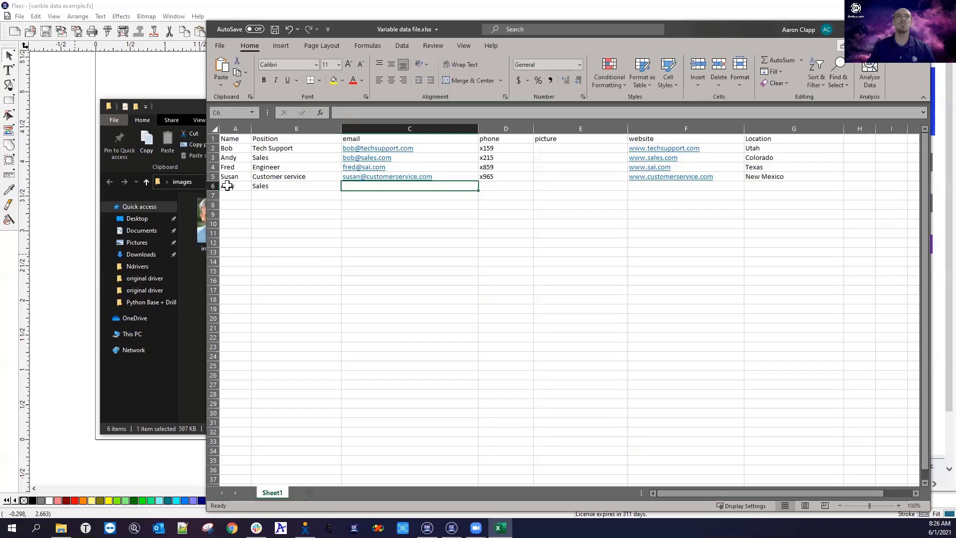
pyautogui.press('Tab')
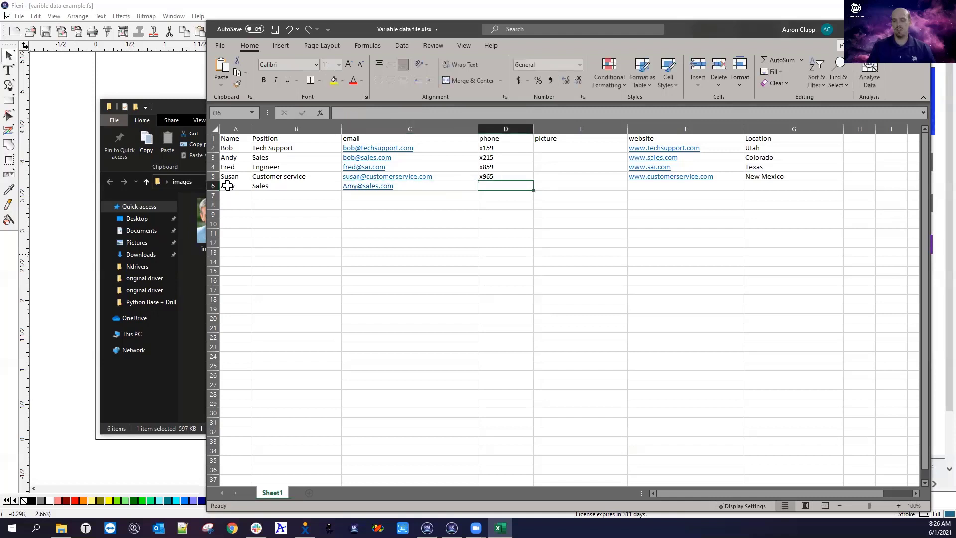
pyautogui.write('x')
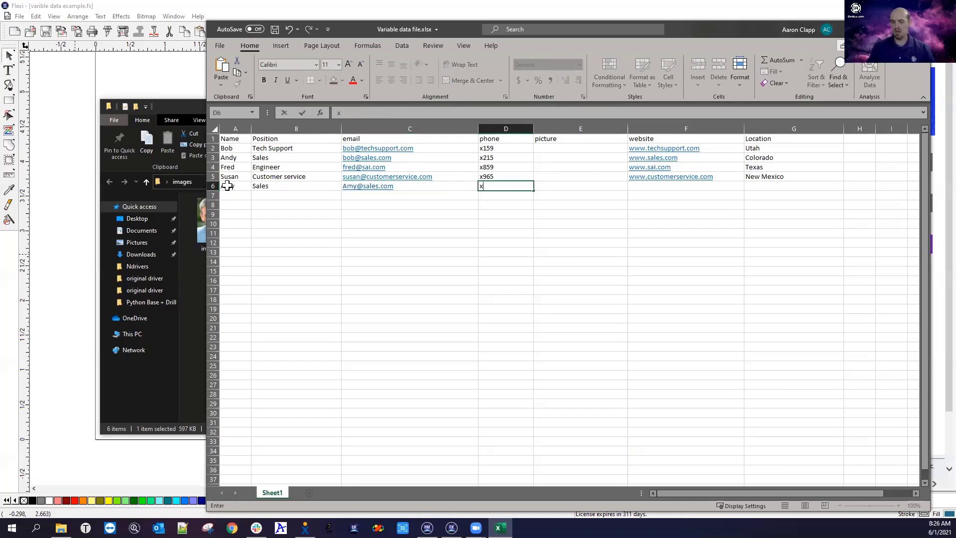
pyautogui.press('BackSpace')
pyautogui.press('Tab')
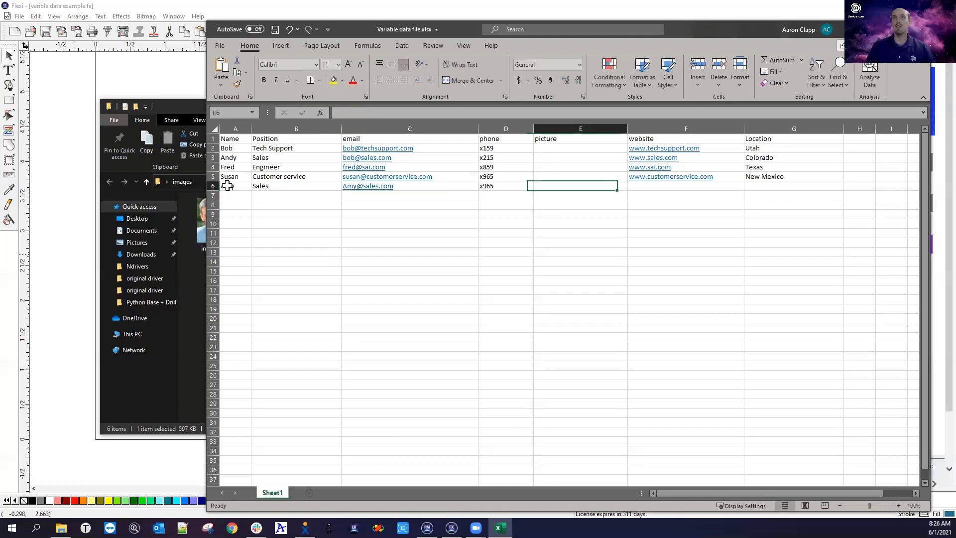
pyautogui.click(495, 188)
pyautogui.moveTo(279, 115); pyautogui.dragTo(278, 114)
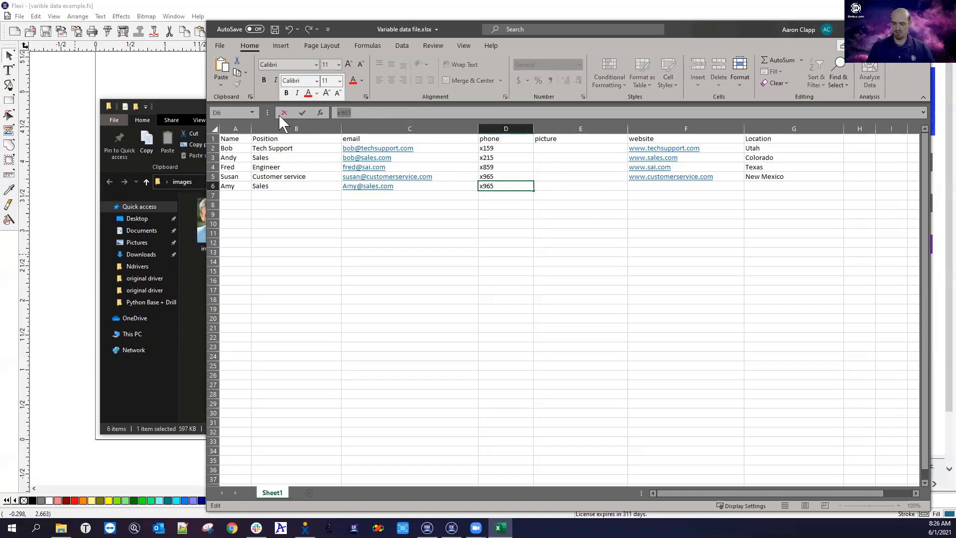
pyautogui.write('x975')
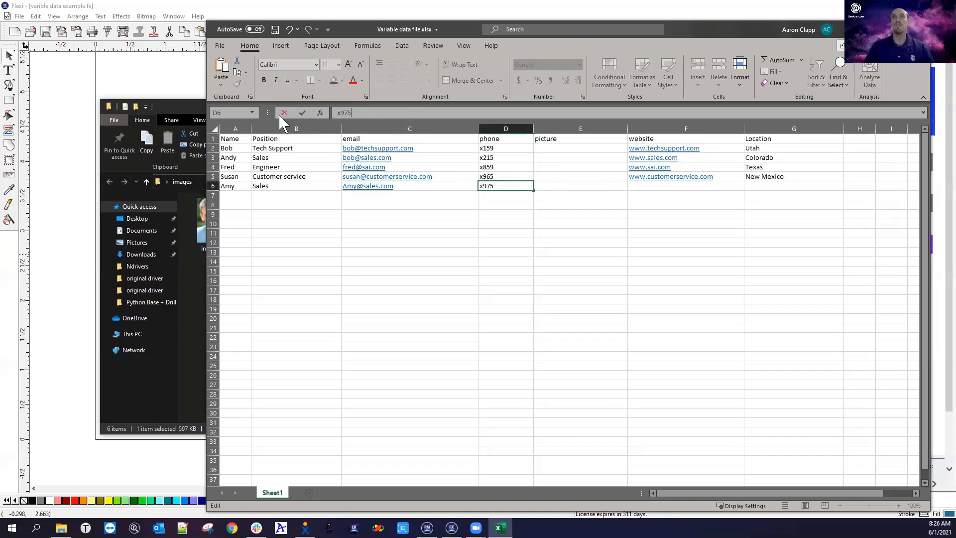
pyautogui.click(557, 186)
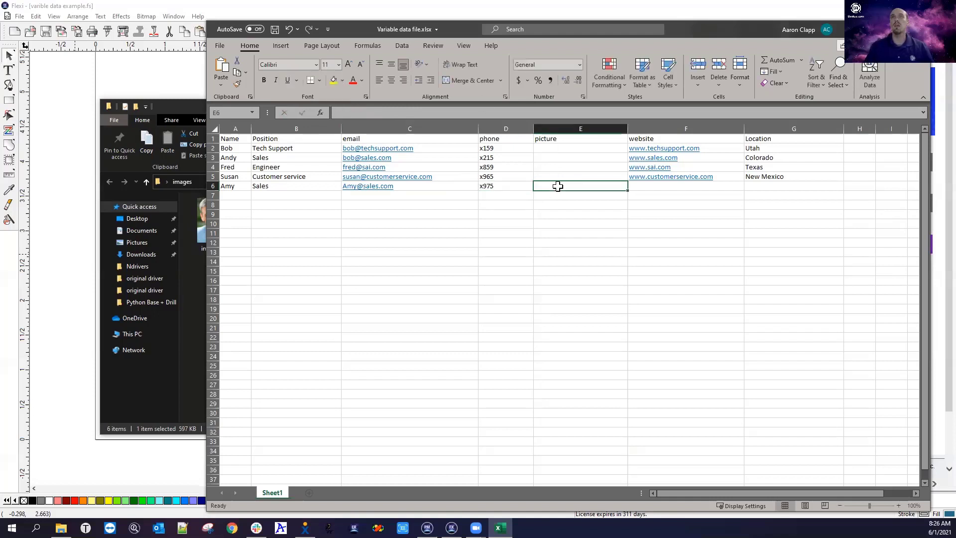
pyautogui.click(637, 187)
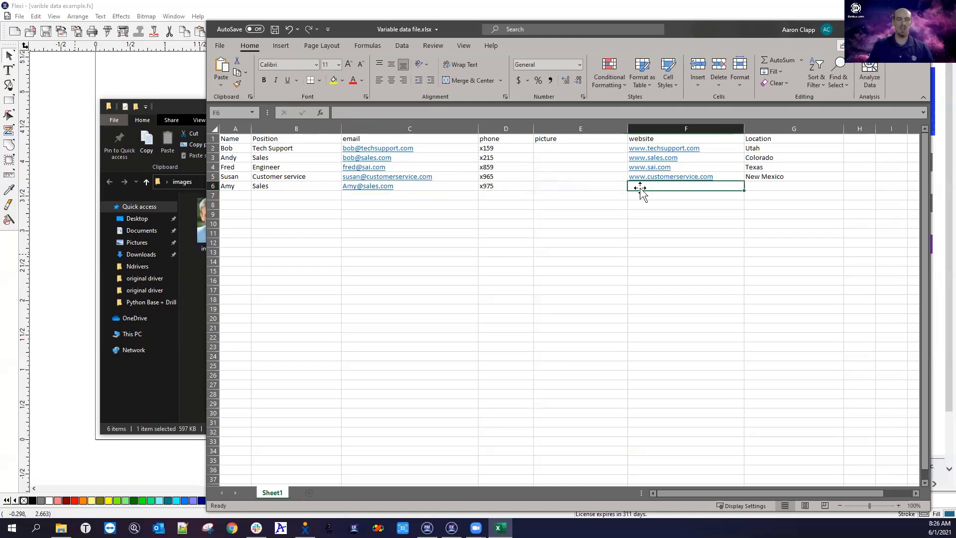
pyautogui.write('www.sales.com')
pyautogui.press('Tab')
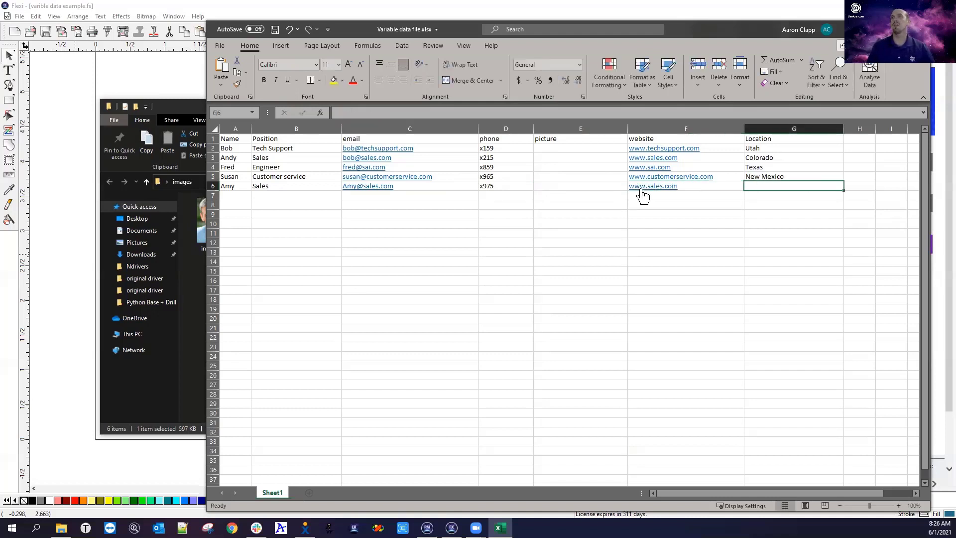
pyautogui.write('Utah')
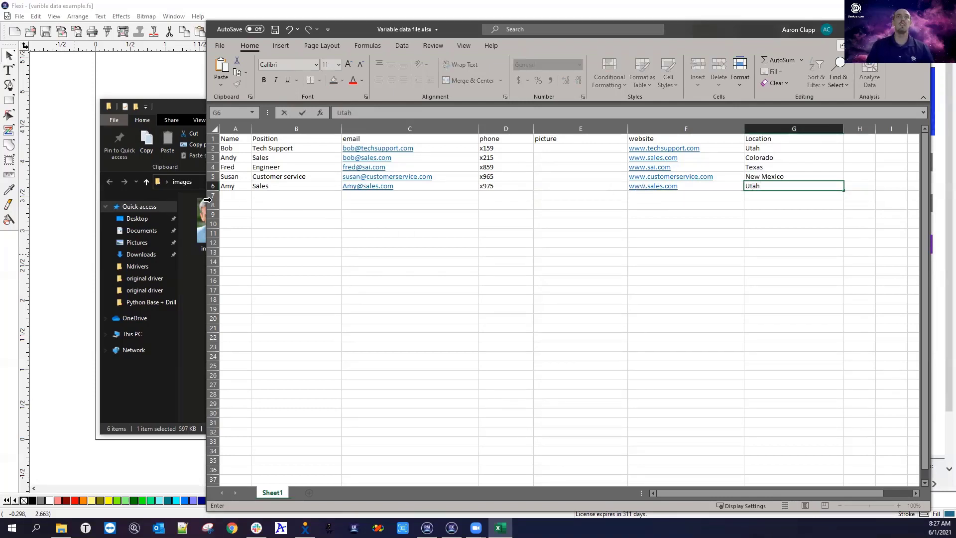
pyautogui.click(233, 195)
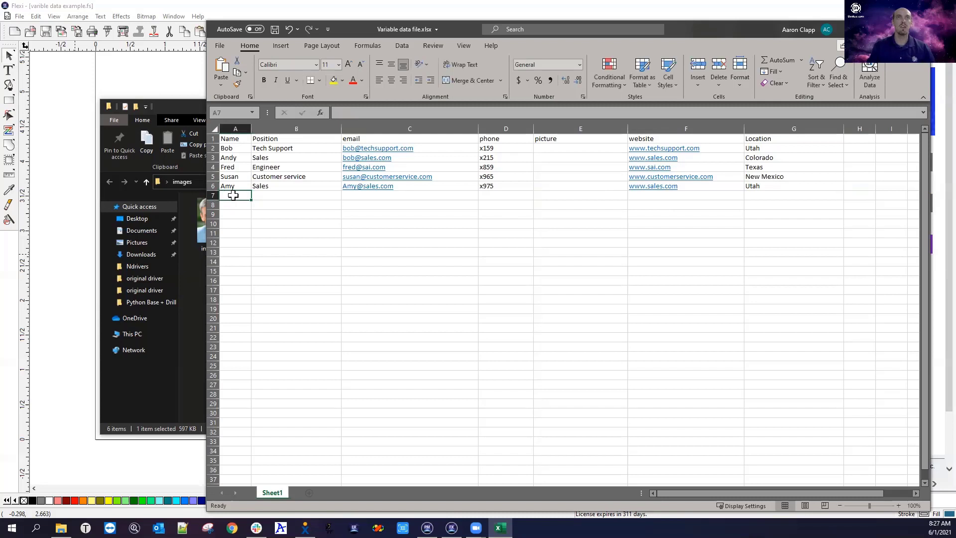
pyautogui.write('Nathan')
pyautogui.press('Tab')
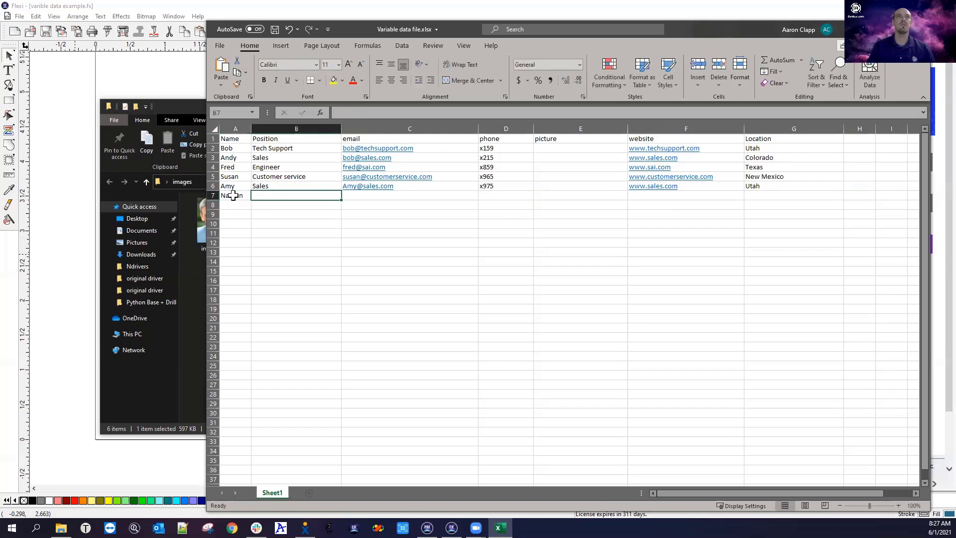
pyautogui.write('Tech Support')
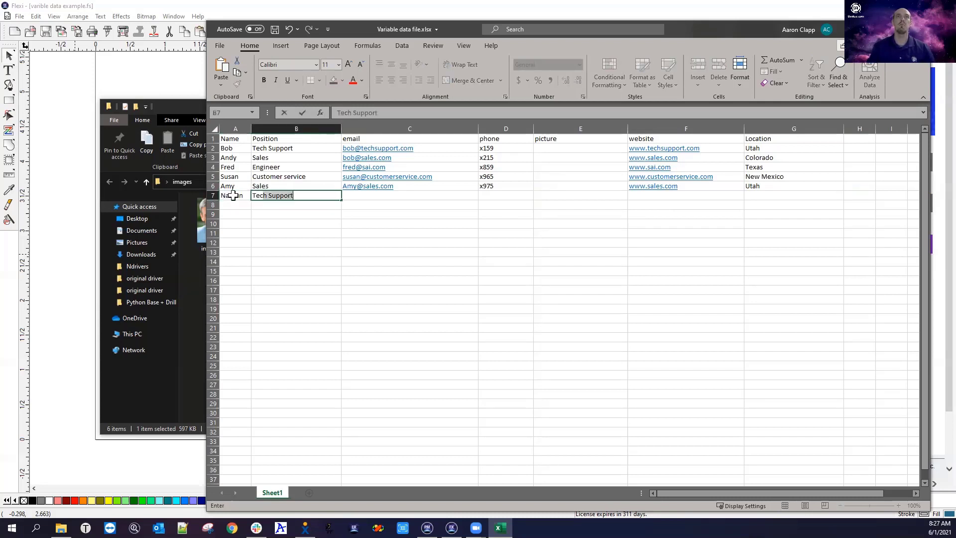
pyautogui.press('Tab')
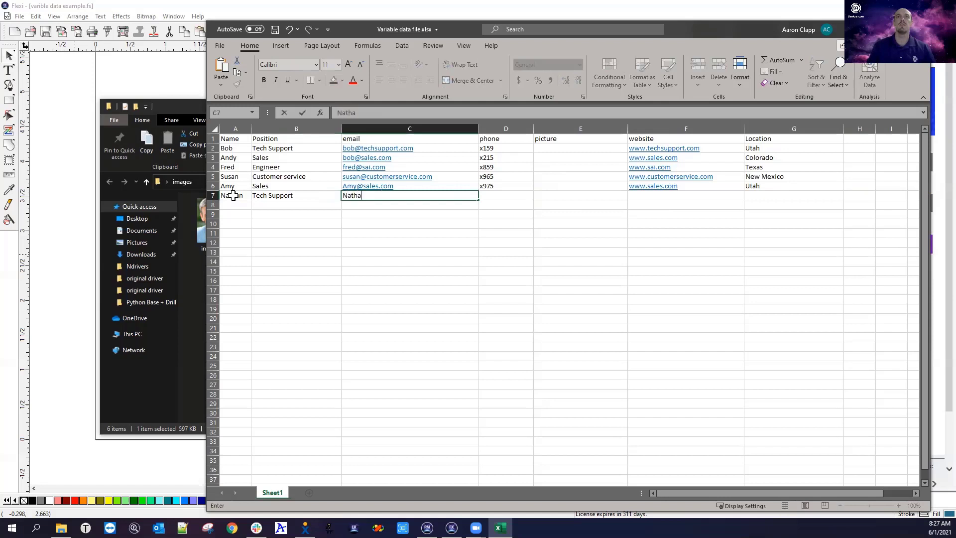
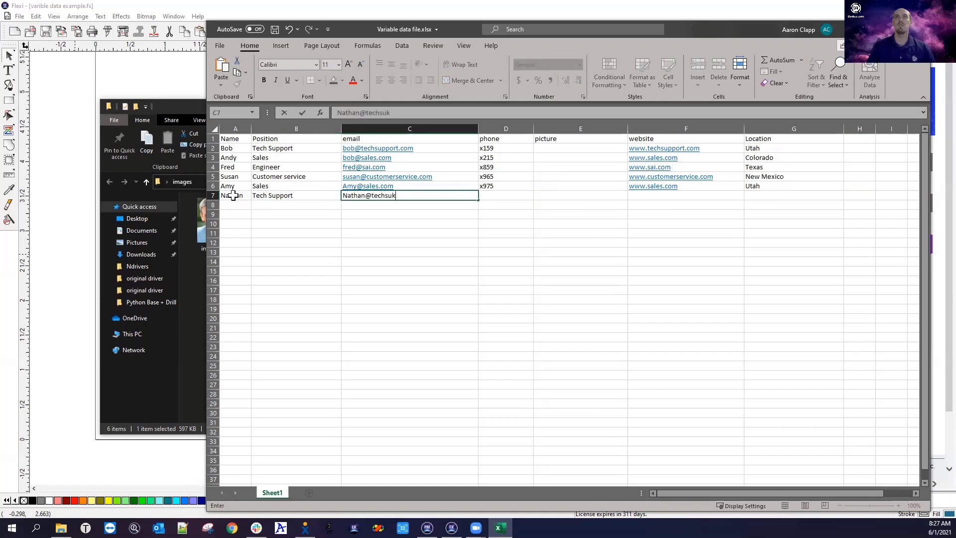
pyautogui.press('Tab')
pyautogui.write('x887')
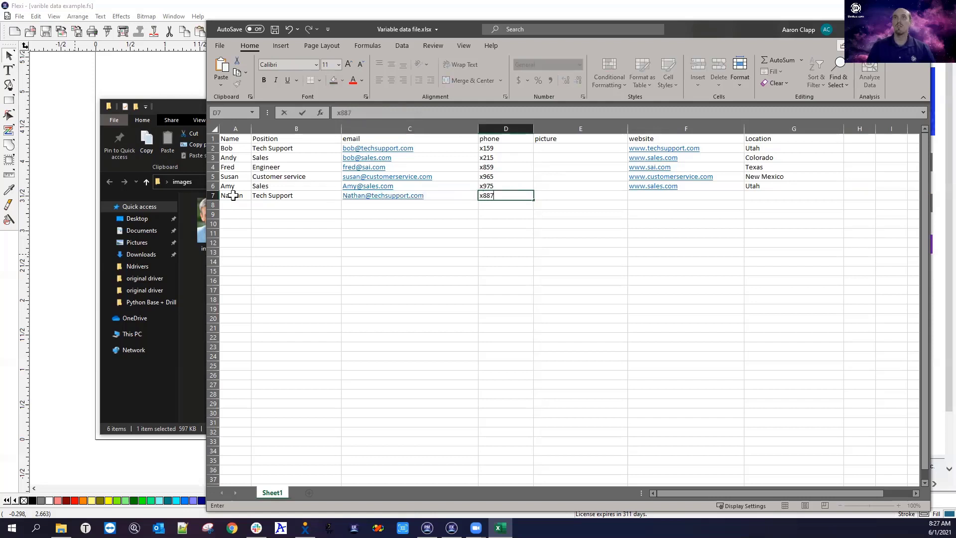
pyautogui.press('Tab')
pyautogui.press('Tab')
pyautogui.write('www.te')
pyautogui.press('Tab')
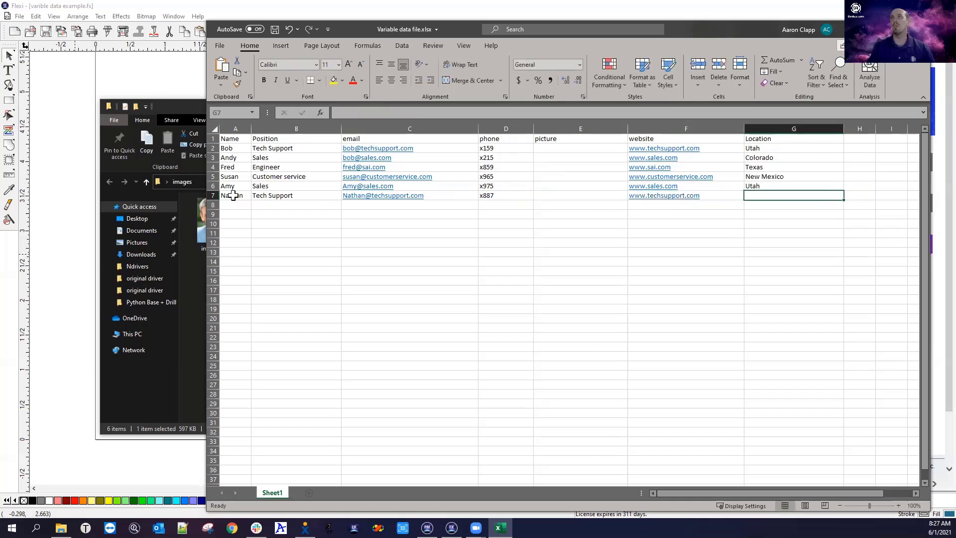
pyautogui.write('te')
pyautogui.press('BackSpace')
pyautogui.press('BackSpace')
pyautogui.press('BackSpace')
pyautogui.write('Texas')
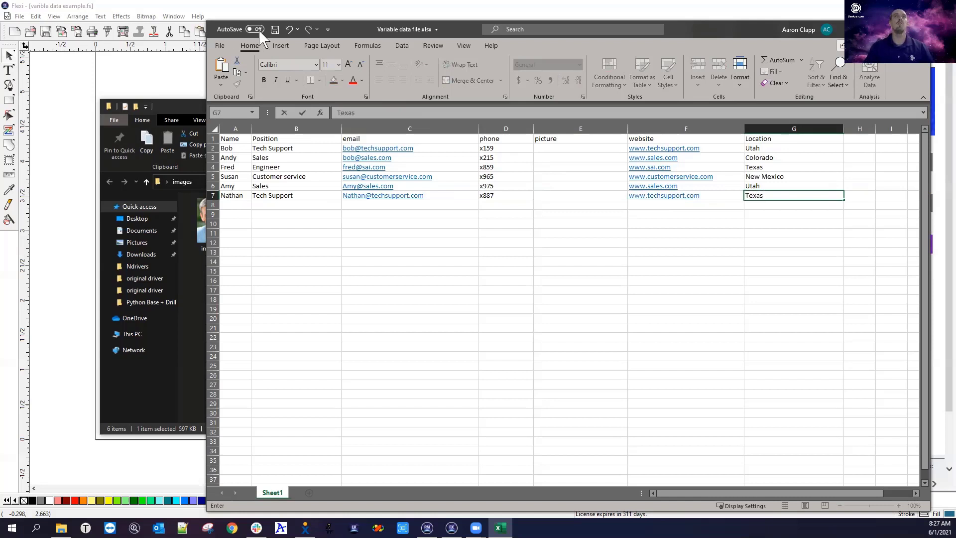
pyautogui.click(274, 29)
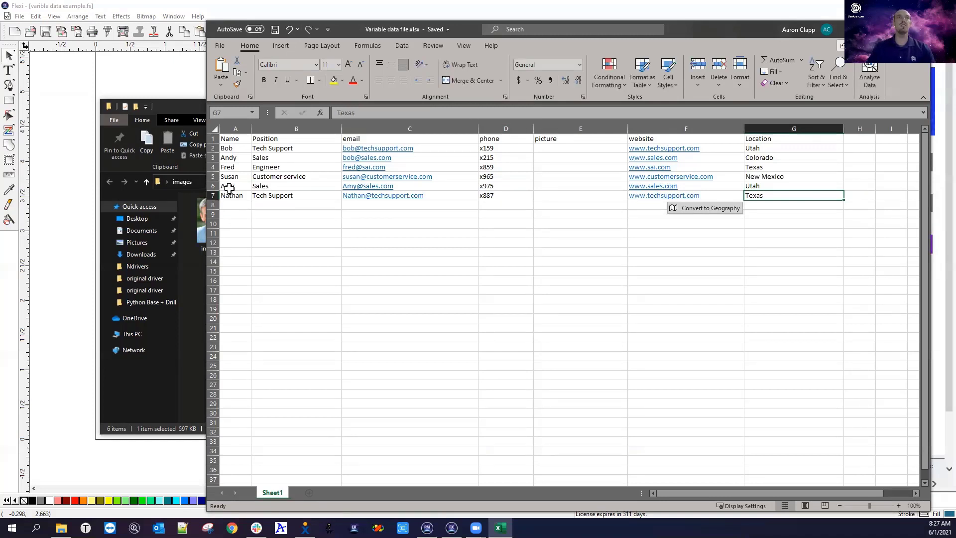
pyautogui.click(177, 109)
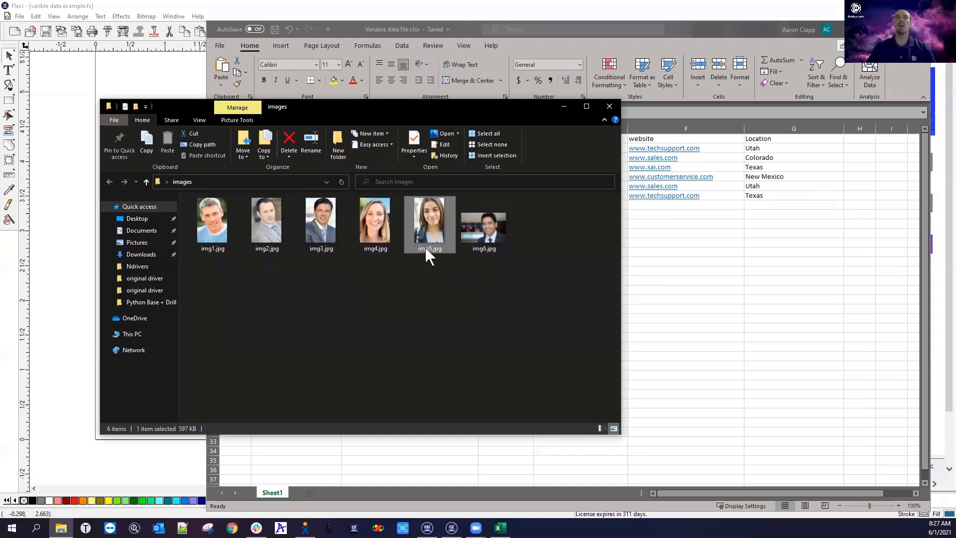
pyautogui.click(670, 33)
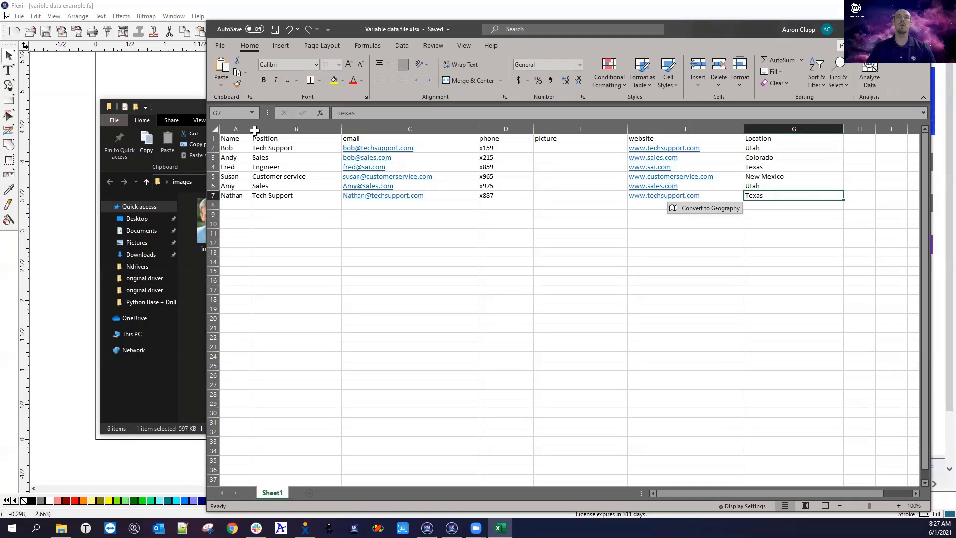
# Shift the DesignCentral and Fill/Stroke panels right off the card, then marquee-select all card objects
pyautogui.click(192, 97)
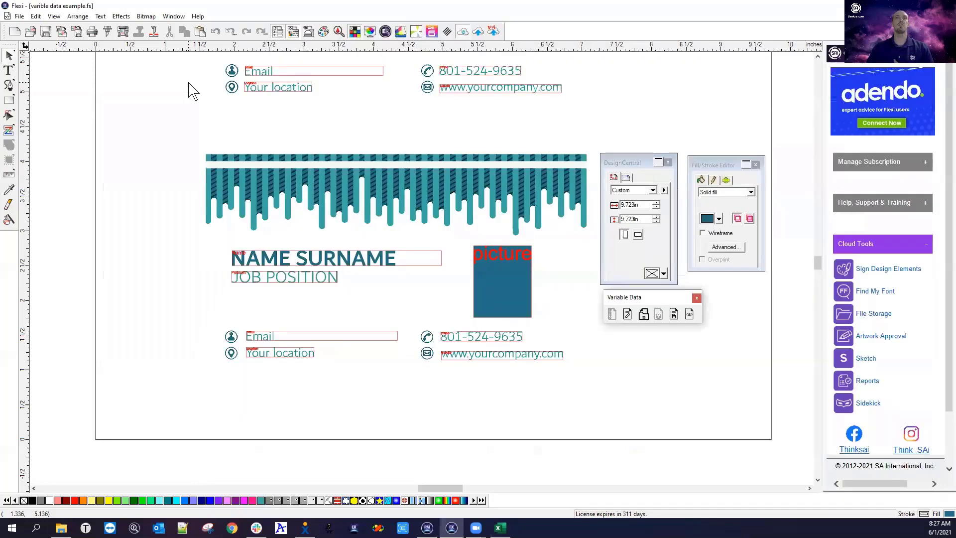
pyautogui.click(504, 270)
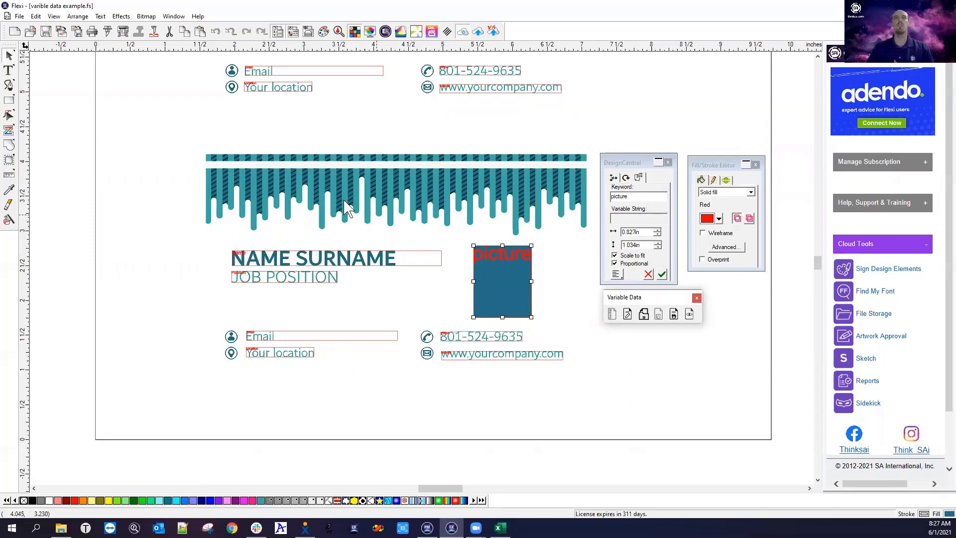
pyautogui.moveTo(174, 128); pyautogui.dragTo(593, 397)
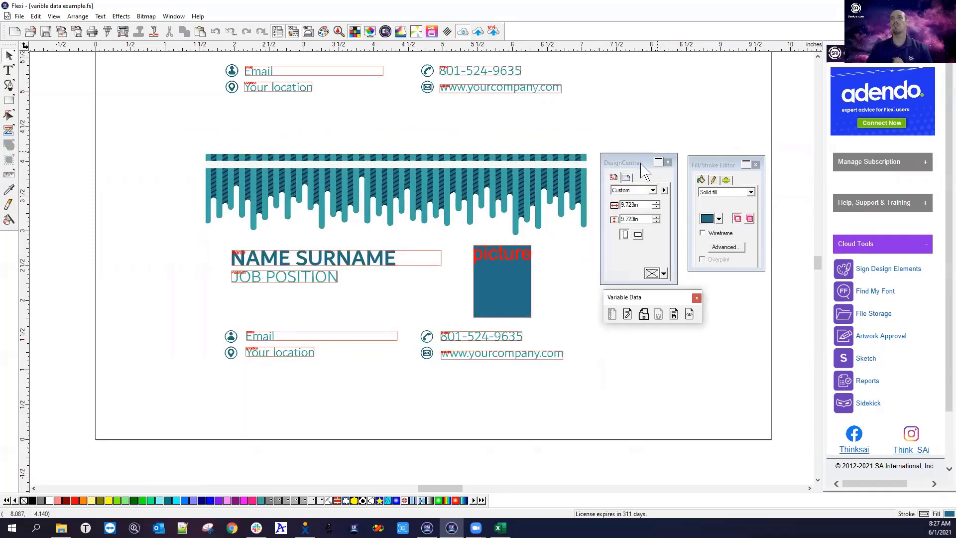
pyautogui.moveTo(653, 161); pyautogui.dragTo(661, 161)
pyautogui.click(724, 162)
pyautogui.moveTo(725, 159); pyautogui.dragTo(741, 153)
pyautogui.click(648, 165)
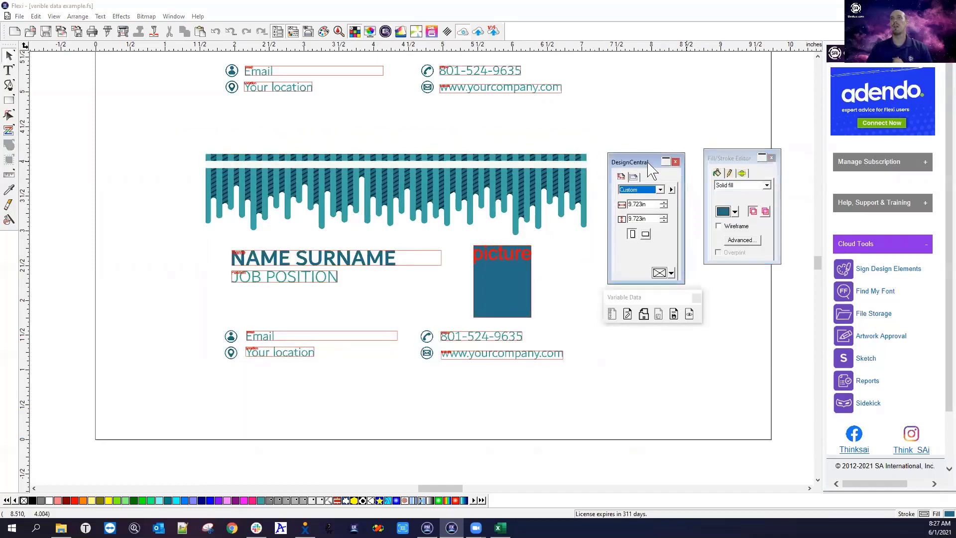
pyautogui.moveTo(650, 169); pyautogui.dragTo(666, 165)
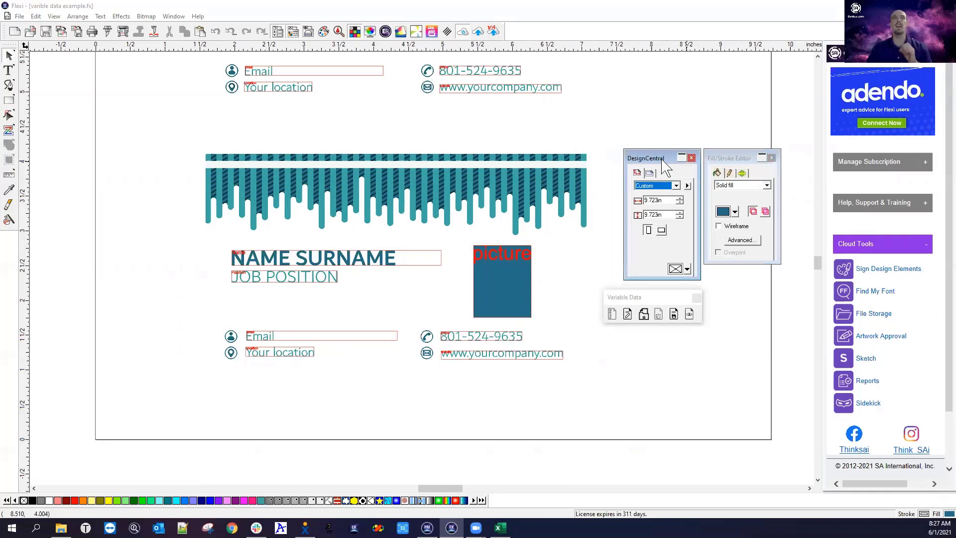
pyautogui.moveTo(151, 145); pyautogui.dragTo(598, 401)
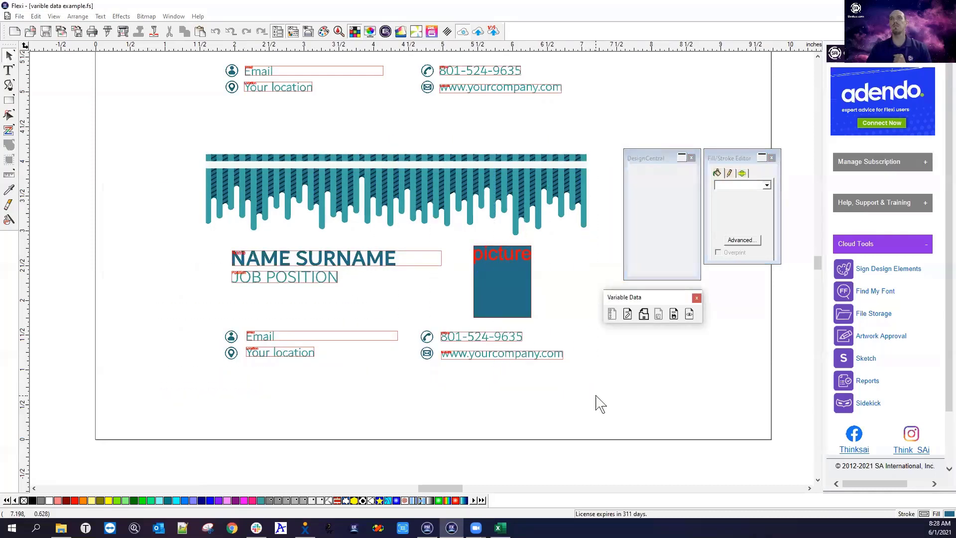
# Clear the six old rows from the Edit Variable Data table and widen its email column
pyautogui.click(628, 314)
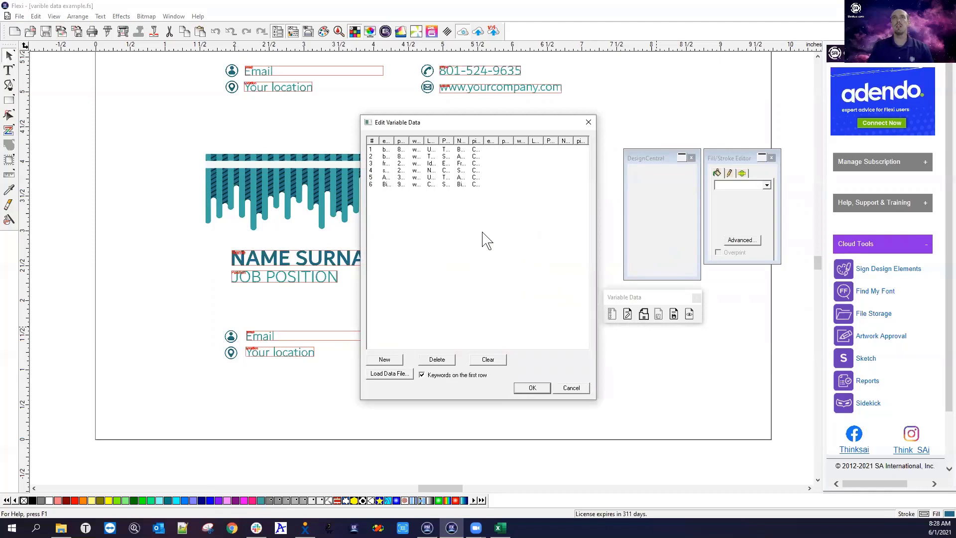
pyautogui.click(498, 360)
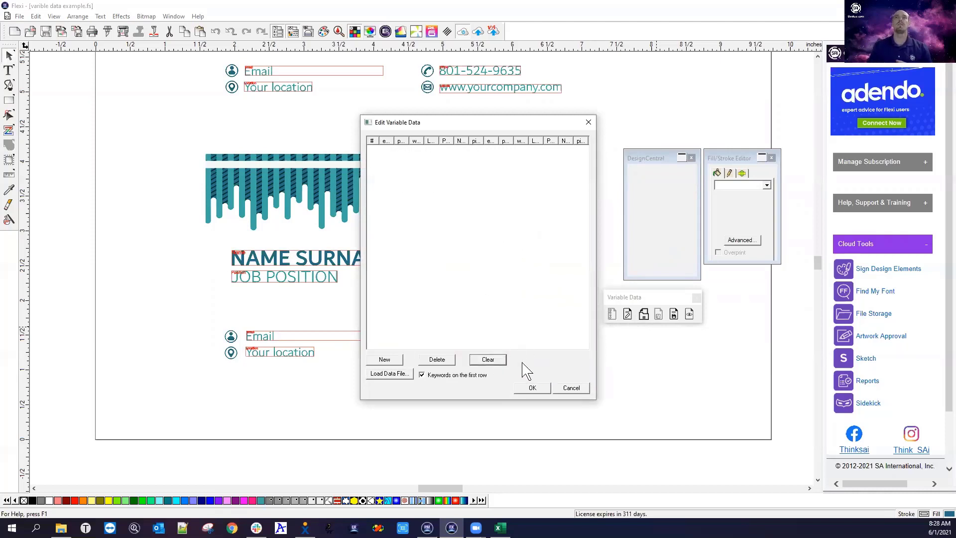
pyautogui.click(395, 359)
pyautogui.click(492, 361)
pyautogui.moveTo(396, 141); pyautogui.dragTo(433, 141)
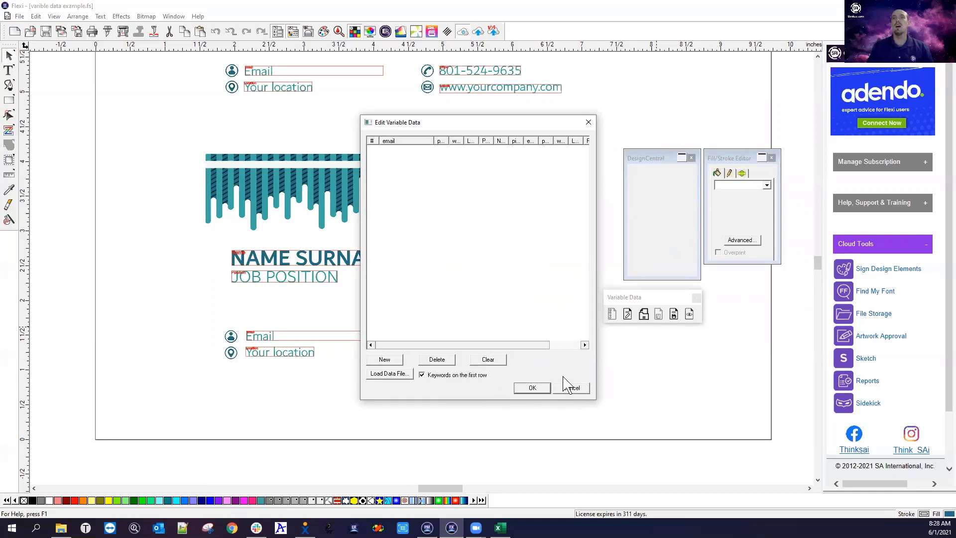
pyautogui.moveTo(531, 343); pyautogui.dragTo(390, 367)
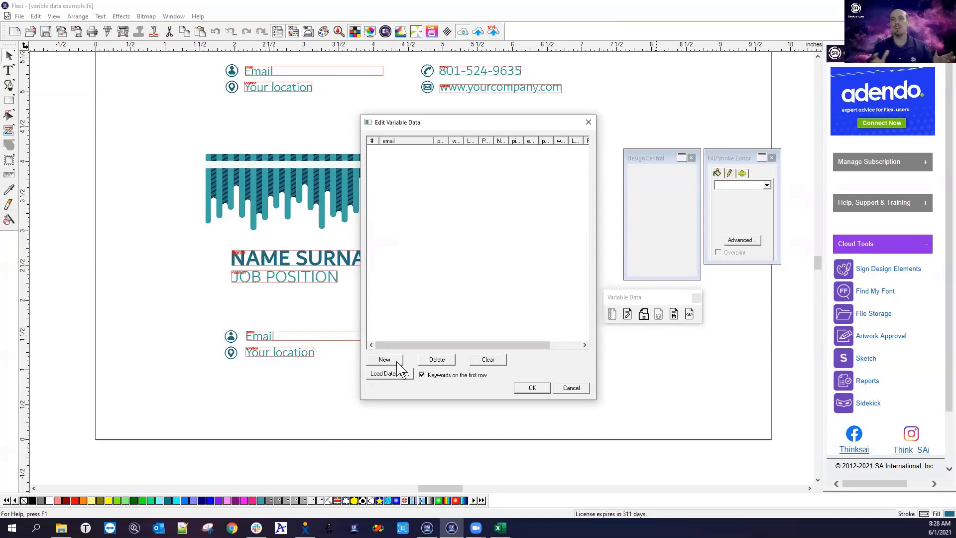
pyautogui.click(500, 527)
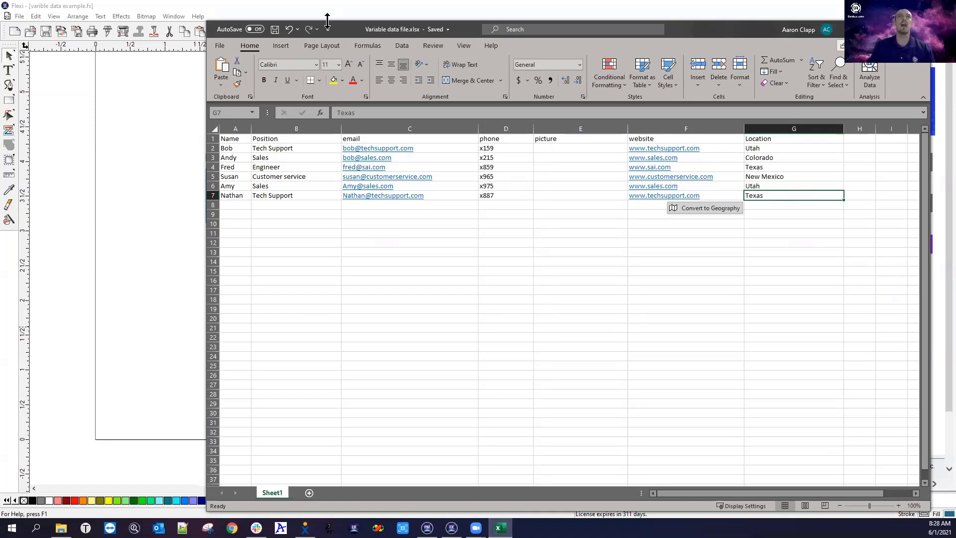
# Empty the variable data table again and browse the Desktop with Load Data File
pyautogui.click(324, 15)
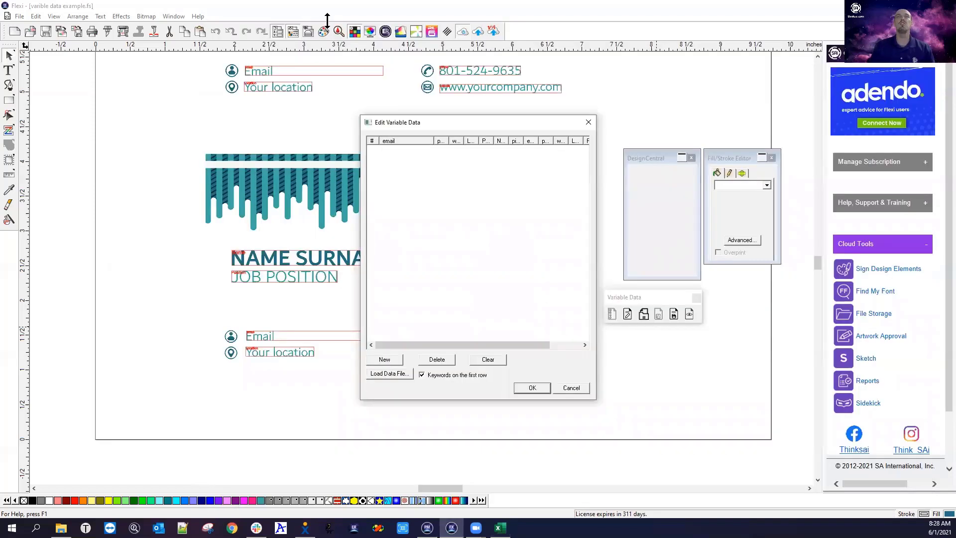
pyautogui.click(398, 359)
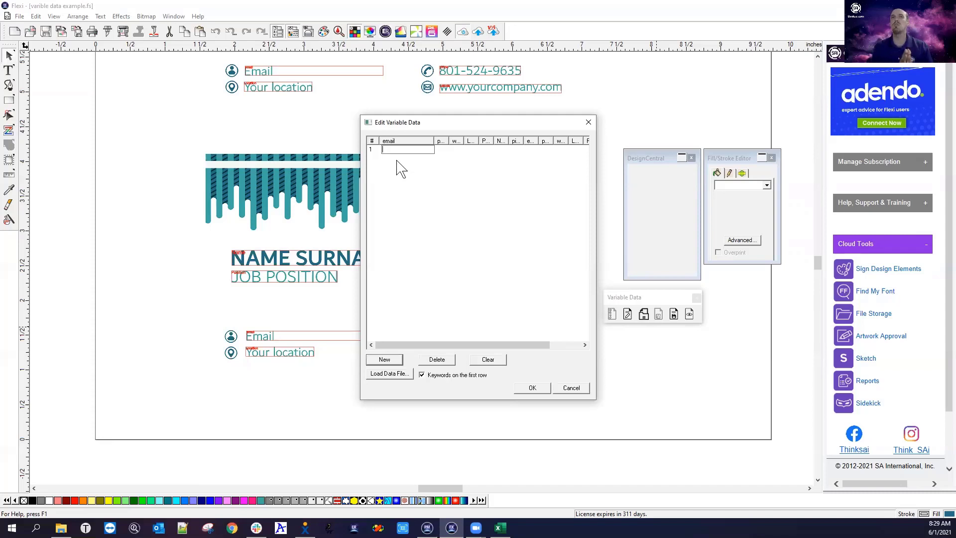
pyautogui.click(485, 361)
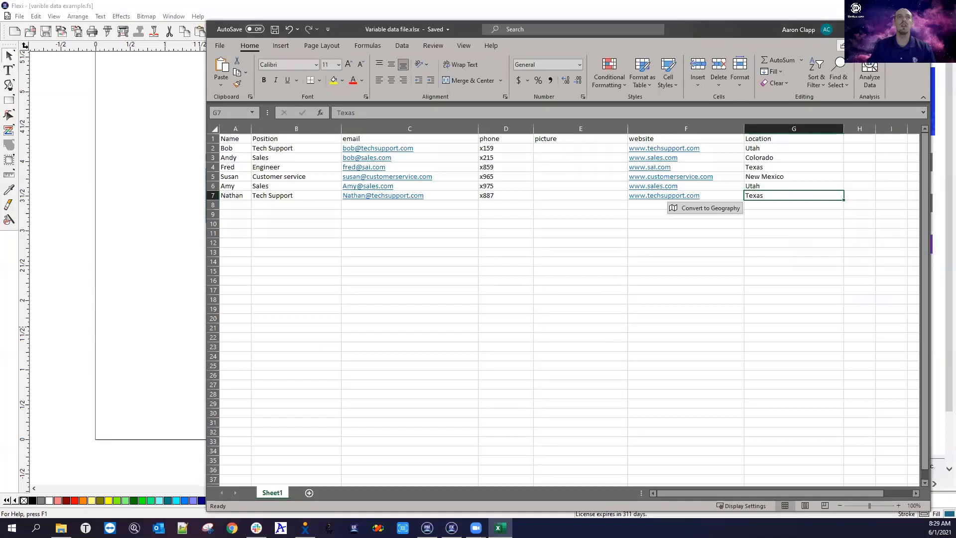
pyautogui.click(179, 268)
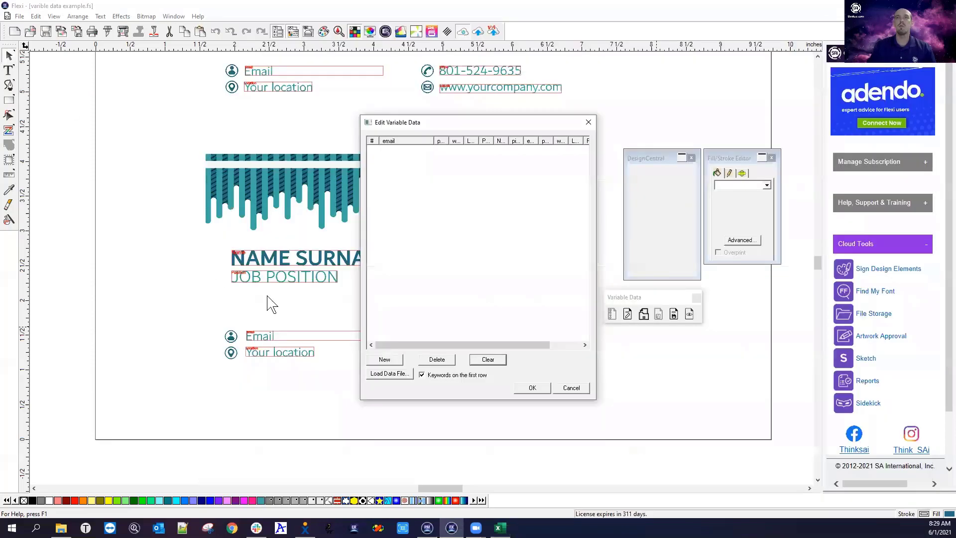
pyautogui.click(389, 374)
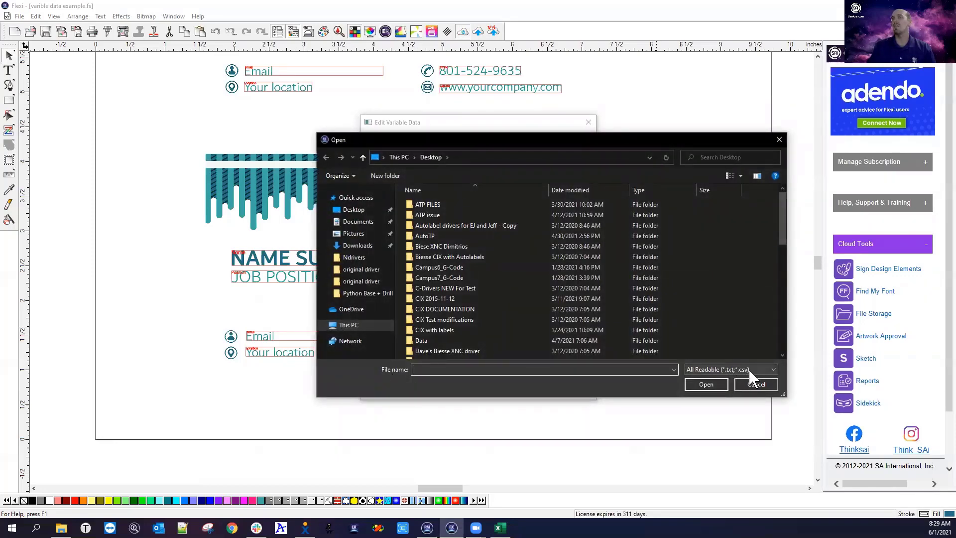
# Save the spreadsheet to the Desktop as 'Variable data file.csv' in CSV UTF-8 format
pyautogui.click(752, 382)
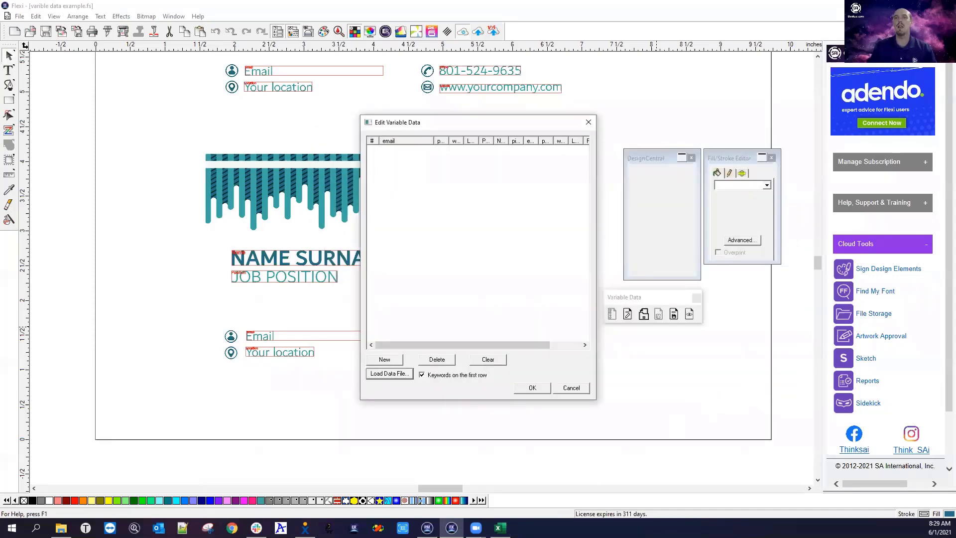
pyautogui.click(500, 528)
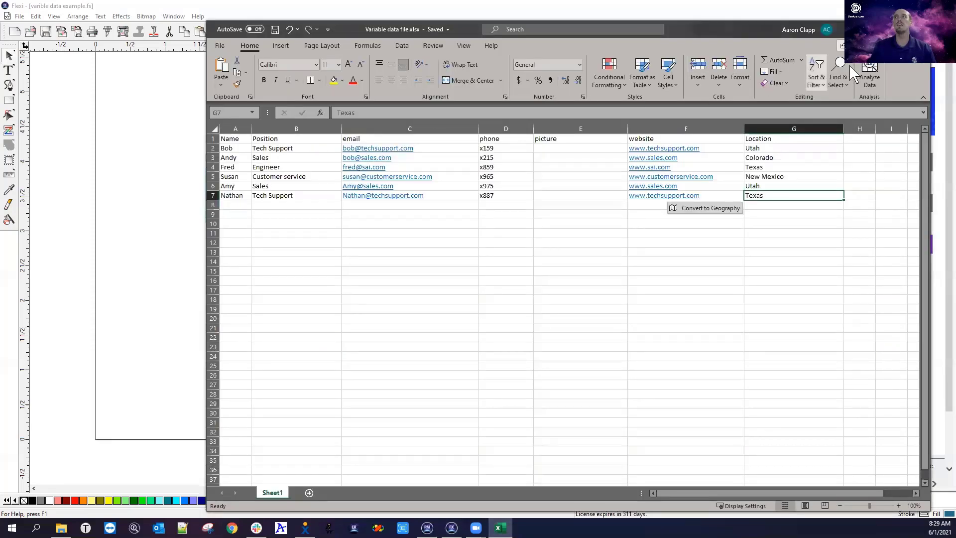
pyautogui.click(221, 45)
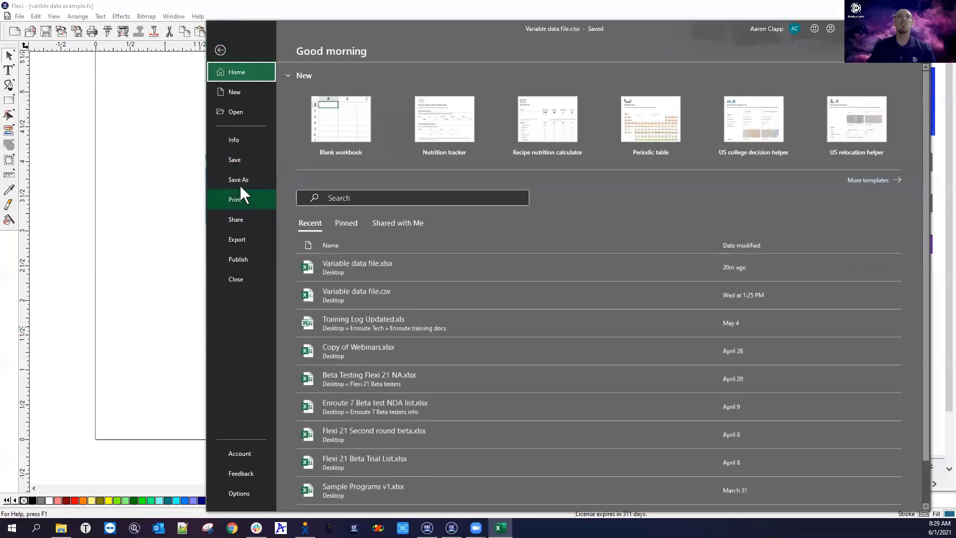
pyautogui.click(241, 178)
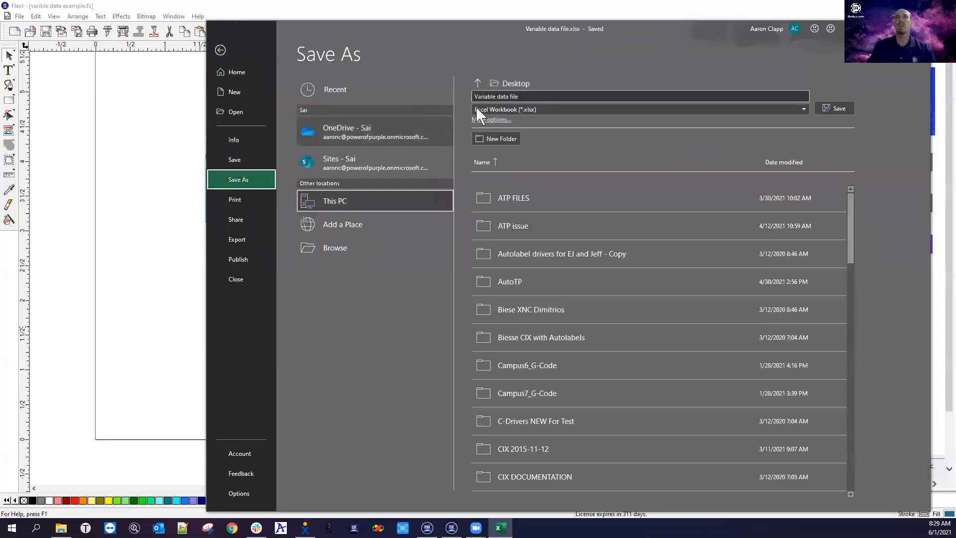
pyautogui.click(543, 111)
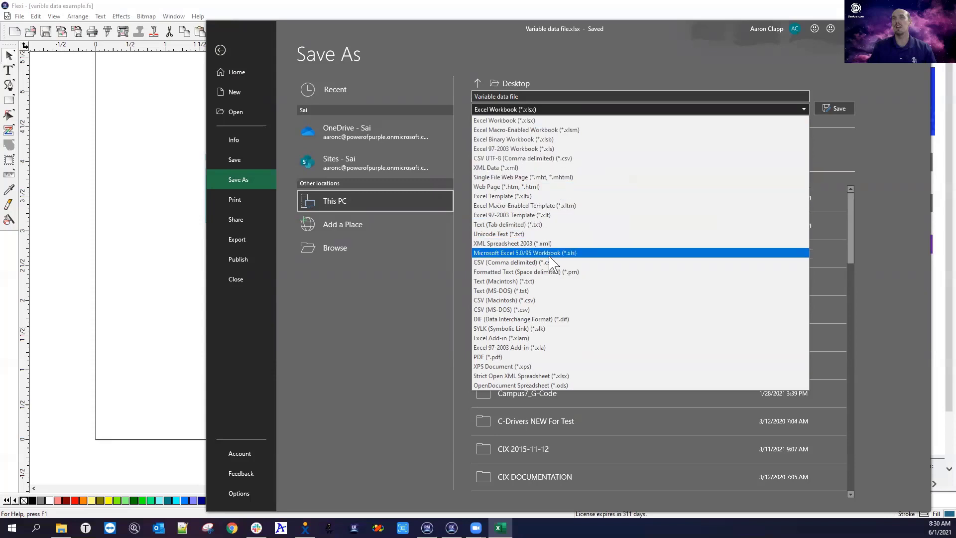
pyautogui.click(566, 159)
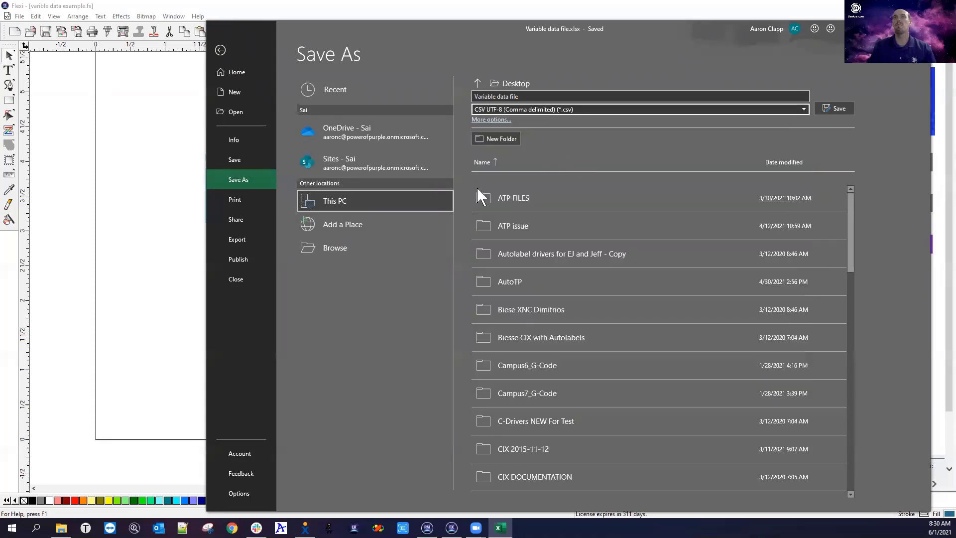
pyautogui.click(525, 95)
pyautogui.click(829, 109)
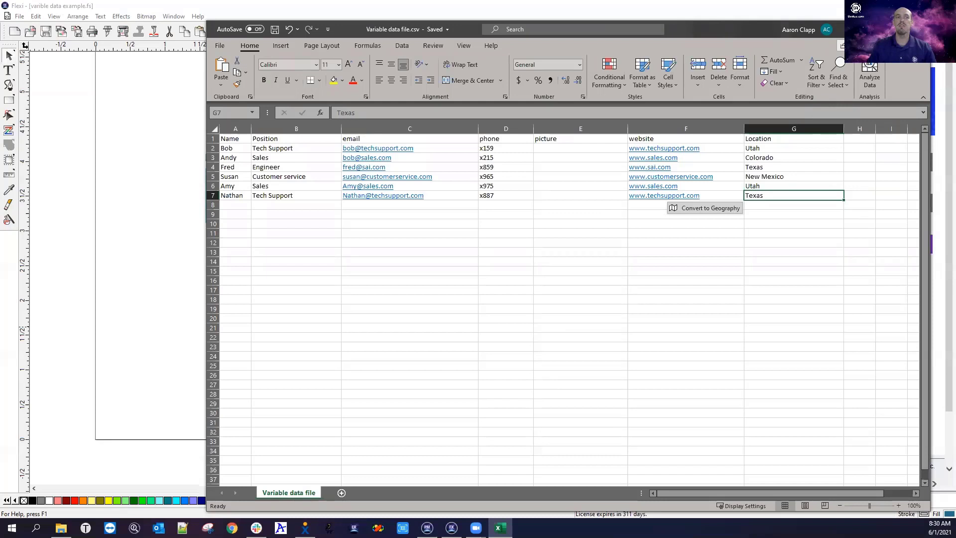
pyautogui.click(143, 177)
# Load Variable data file.csv from the Desktop, then cancel the mapping and close the variable data table
pyautogui.click(398, 375)
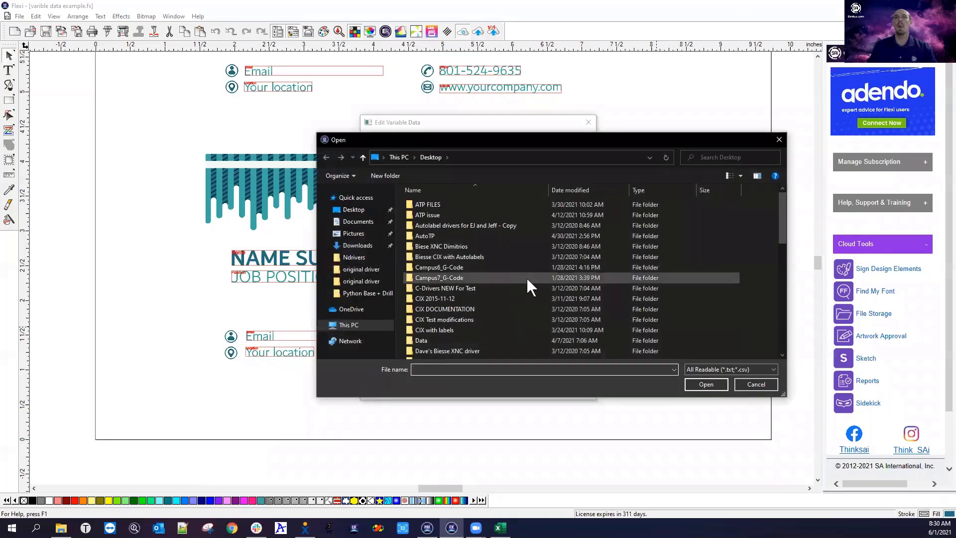
pyautogui.scroll(-10, 526, 279)
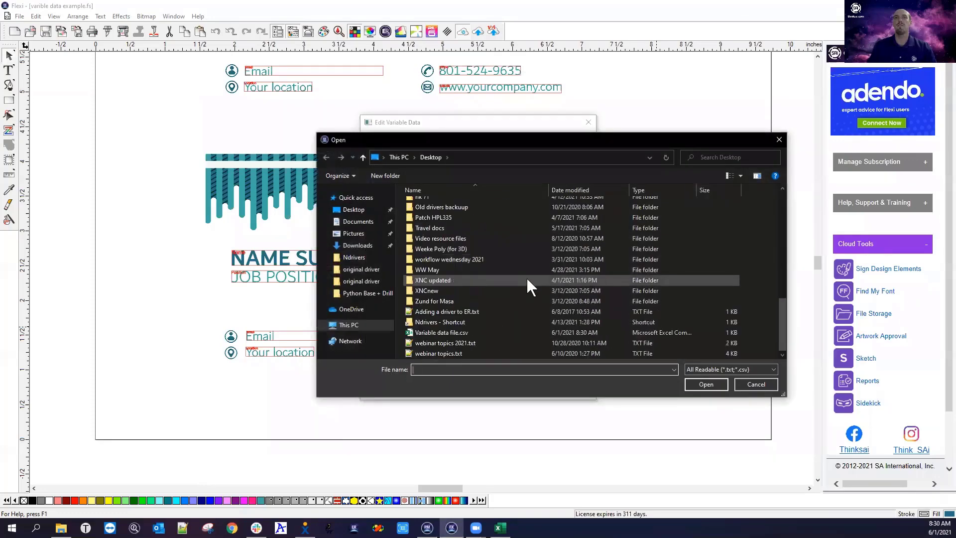
pyautogui.click(431, 333)
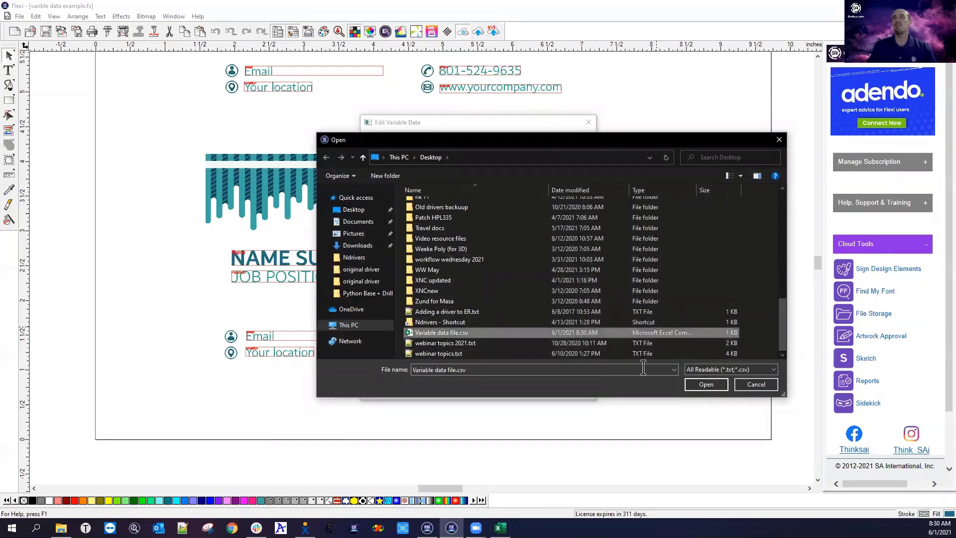
pyautogui.click(706, 383)
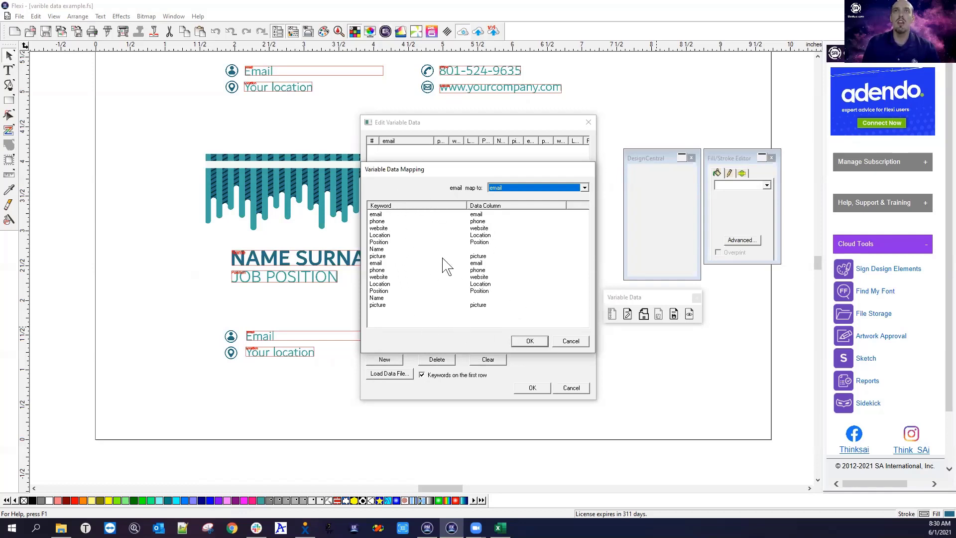
pyautogui.click(569, 341)
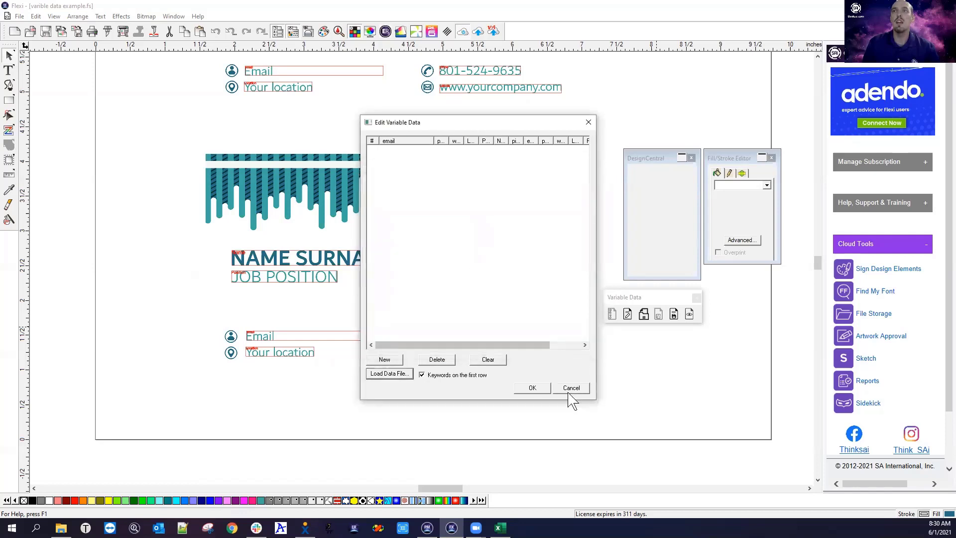
pyautogui.click(588, 122)
# Delete the upper duplicate card, including its leftover teal banner
pyautogui.scroll(5, 207, 269)
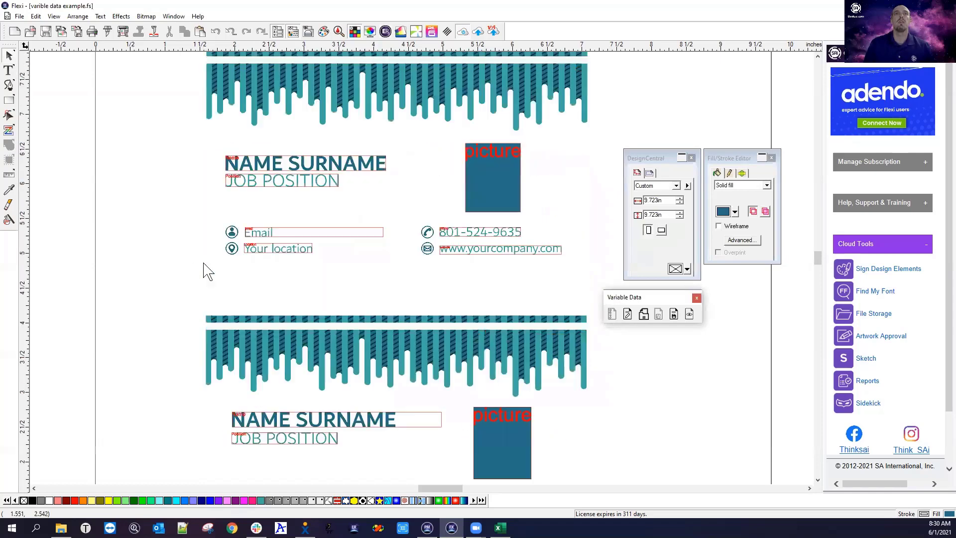
pyautogui.scroll(-5, 207, 269)
pyautogui.moveTo(178, 122); pyautogui.dragTo(620, 358)
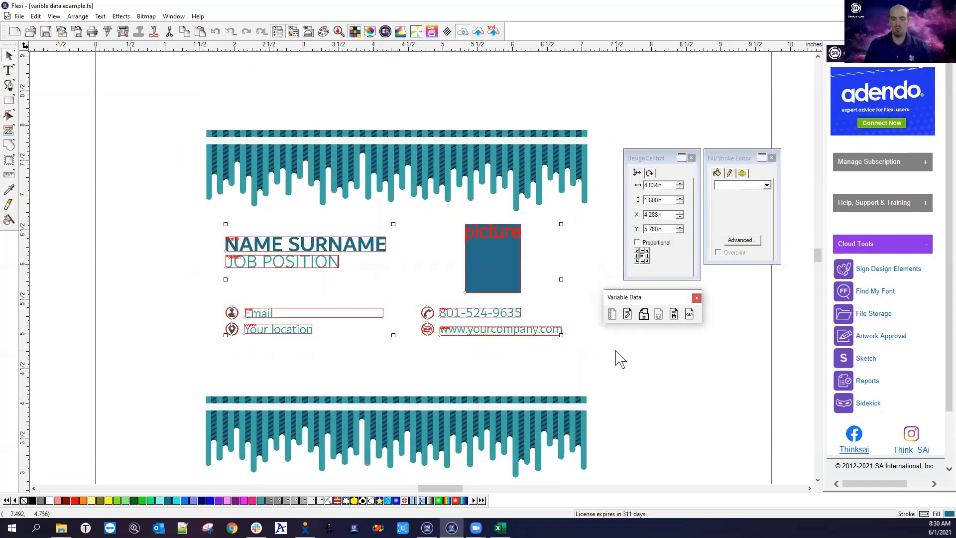
pyautogui.press('Delete')
pyautogui.click(251, 152)
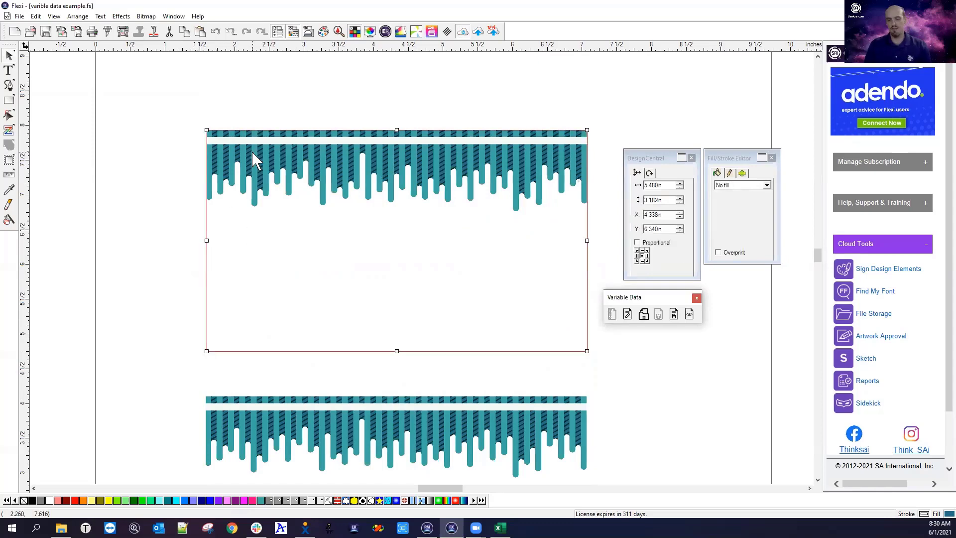
pyautogui.press('Delete')
# Select every object on the remaining card and open the Edit Variable Data table
pyautogui.scroll(-3, 199, 211)
pyautogui.scroll(-2, 199, 211)
pyautogui.moveTo(165, 120); pyautogui.dragTo(623, 401)
pyautogui.click(628, 315)
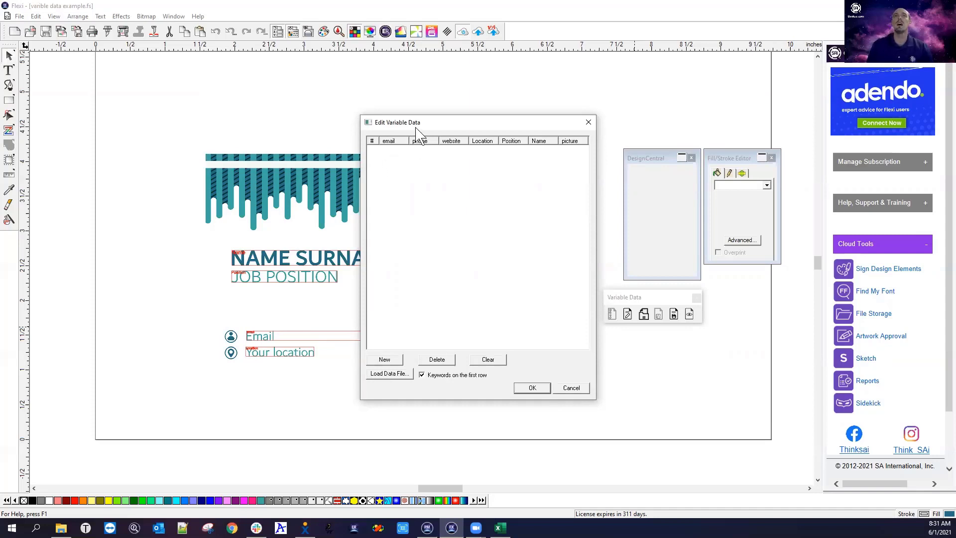
# Load Variable data file.csv from the Desktop as the record source and select the unmatched Name keyword
pyautogui.moveTo(419, 125); pyautogui.dragTo(447, 104)
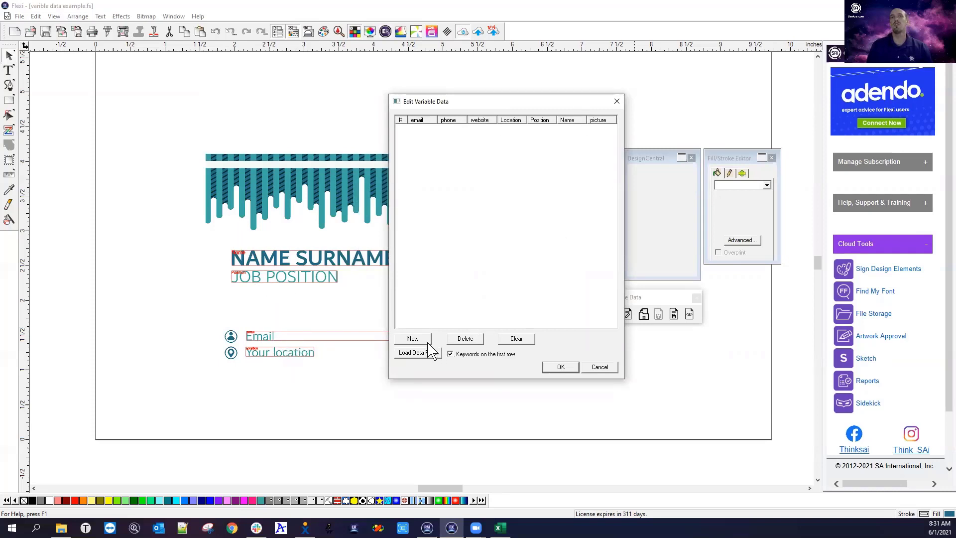
pyautogui.click(415, 339)
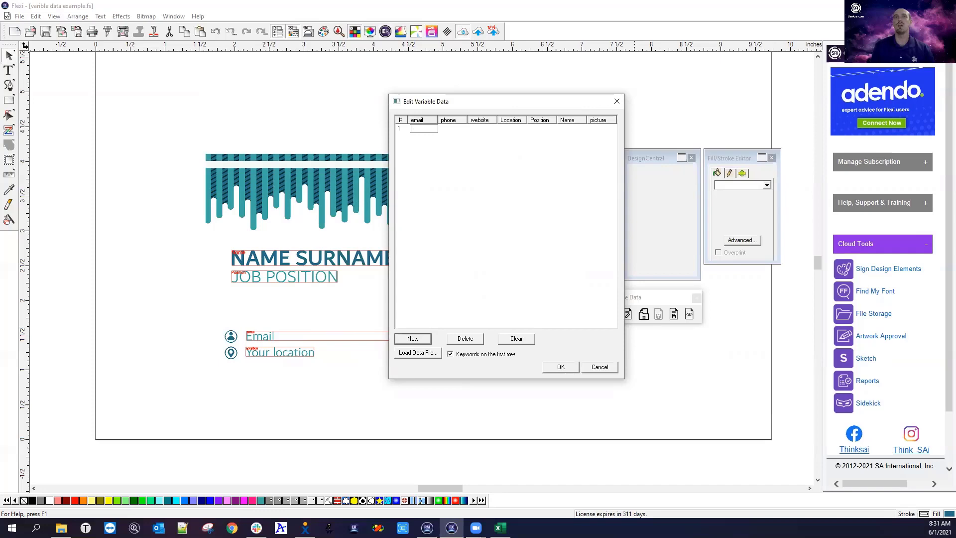
pyautogui.click(418, 354)
pyautogui.scroll(-5, 521, 276)
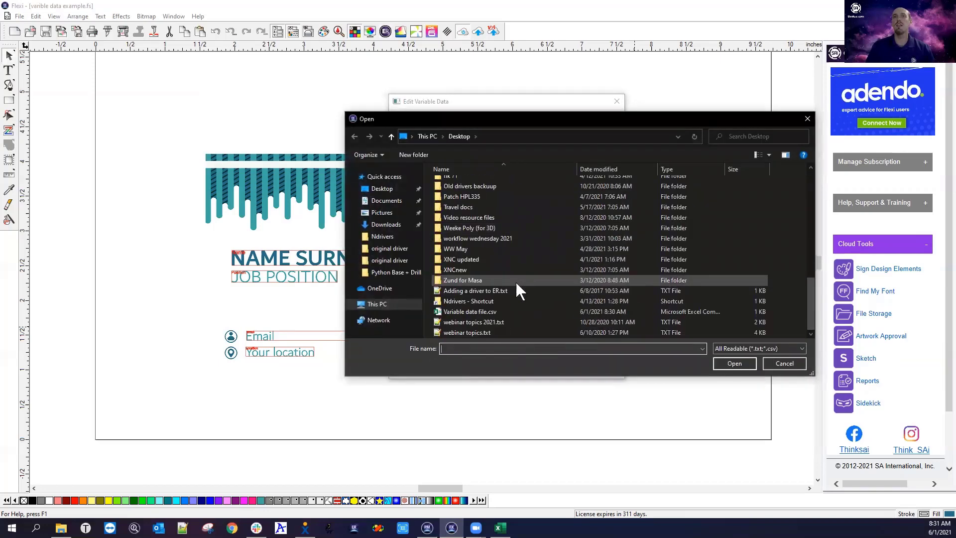
pyautogui.click(530, 313)
pyautogui.click(733, 363)
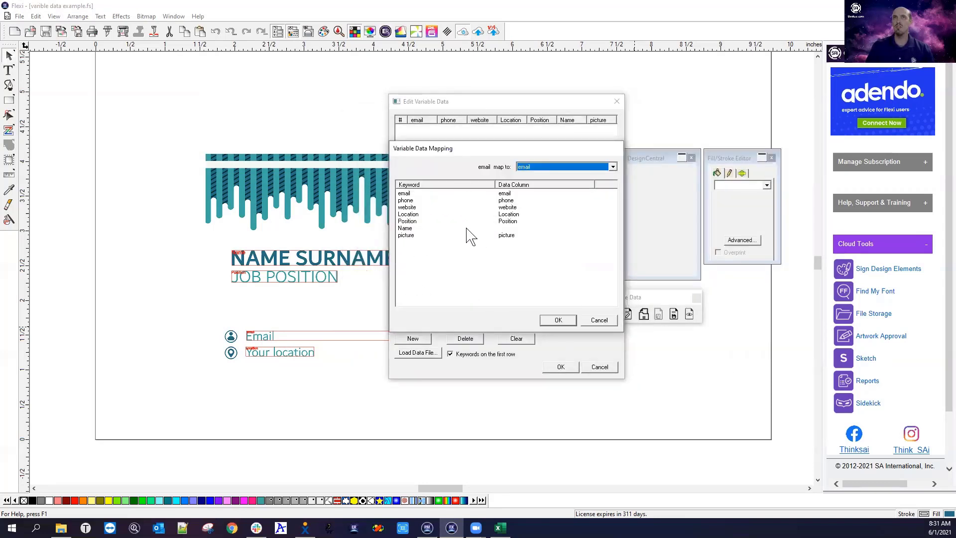
pyautogui.click(404, 228)
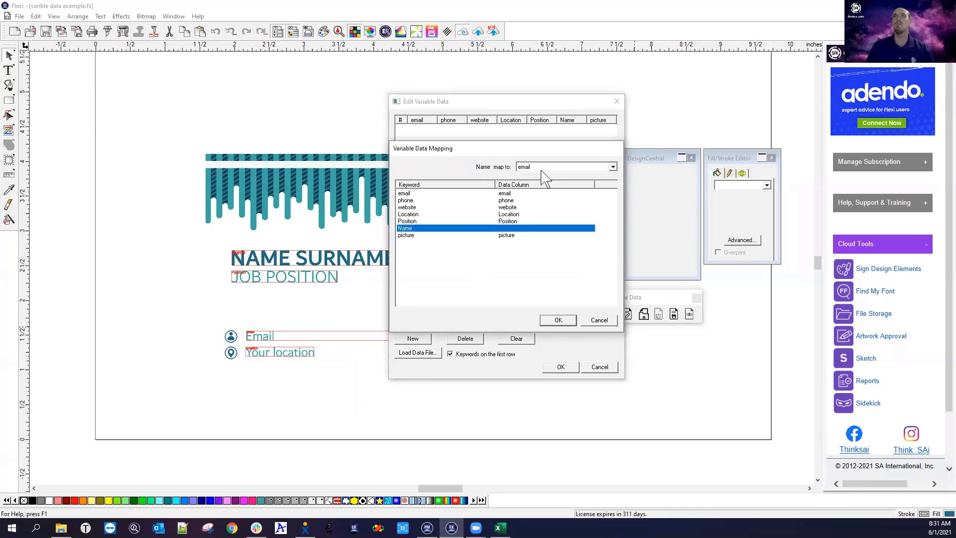
# Map the Name keyword to the file's Name column and confirm the mapping
pyautogui.click(612, 168)
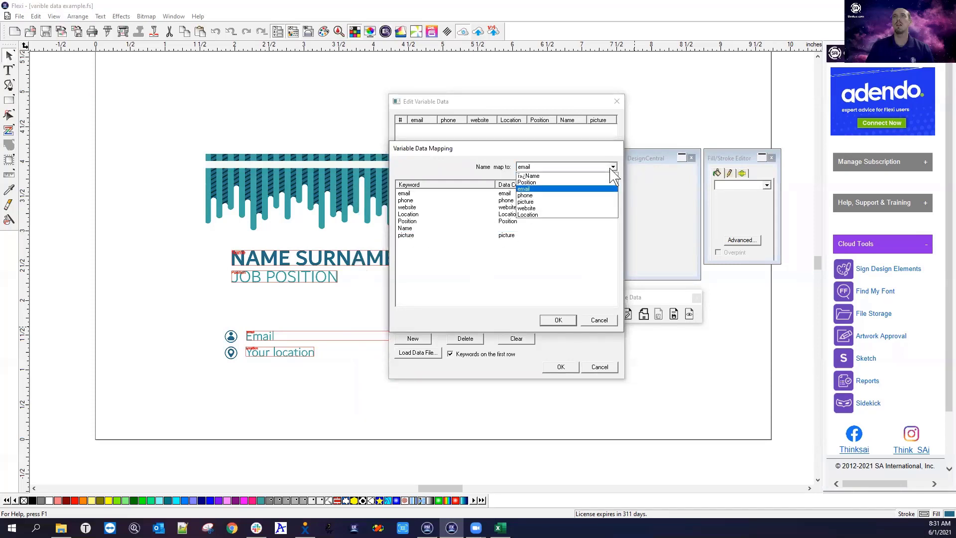
pyautogui.click(540, 176)
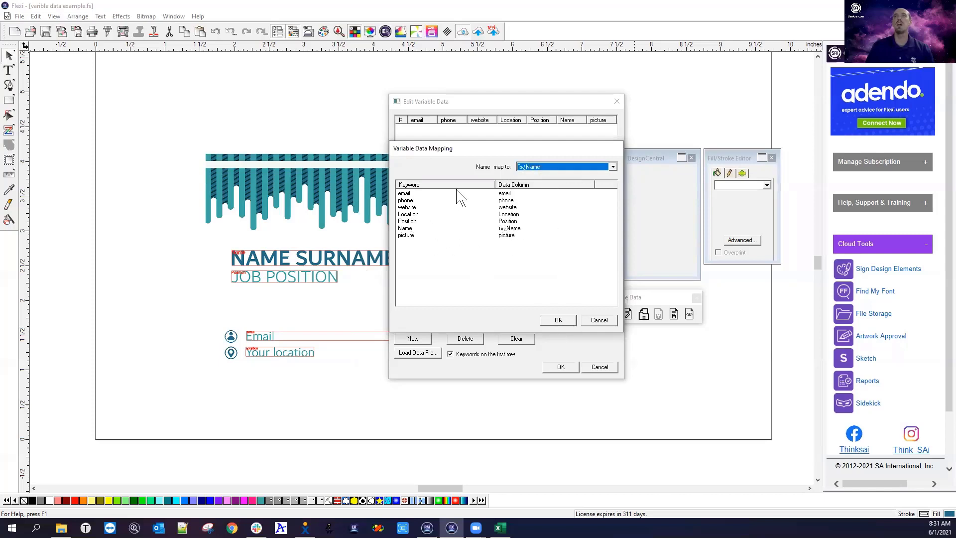
pyautogui.click(557, 321)
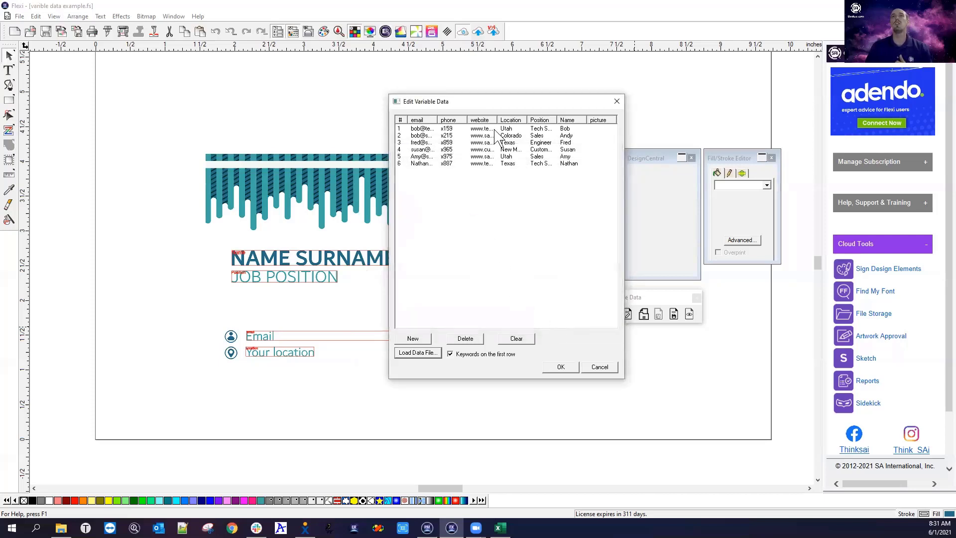
# Enlarge the data table and widen its Position, Location, website and email columns to show full text
pyautogui.moveTo(508, 101); pyautogui.dragTo(315, 94)
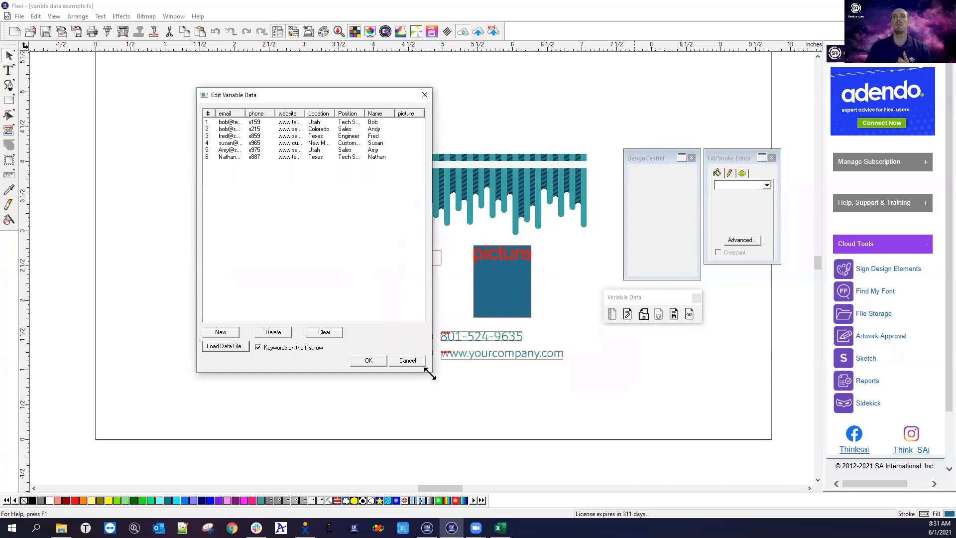
pyautogui.moveTo(429, 374); pyautogui.dragTo(709, 381)
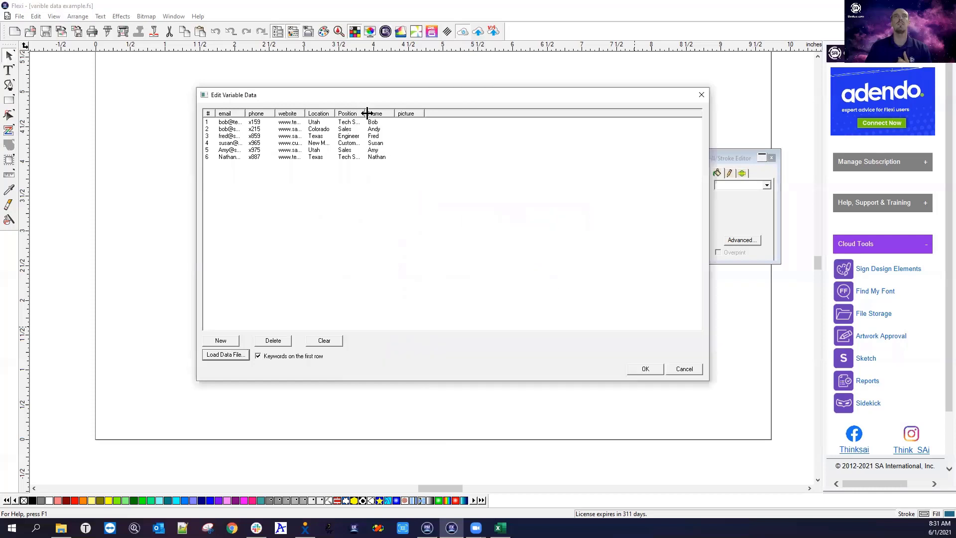
pyautogui.moveTo(364, 112); pyautogui.dragTo(405, 127)
pyautogui.moveTo(334, 112); pyautogui.dragTo(371, 113)
pyautogui.moveTo(302, 113); pyautogui.dragTo(358, 113)
pyautogui.moveTo(245, 113); pyautogui.dragTo(297, 113)
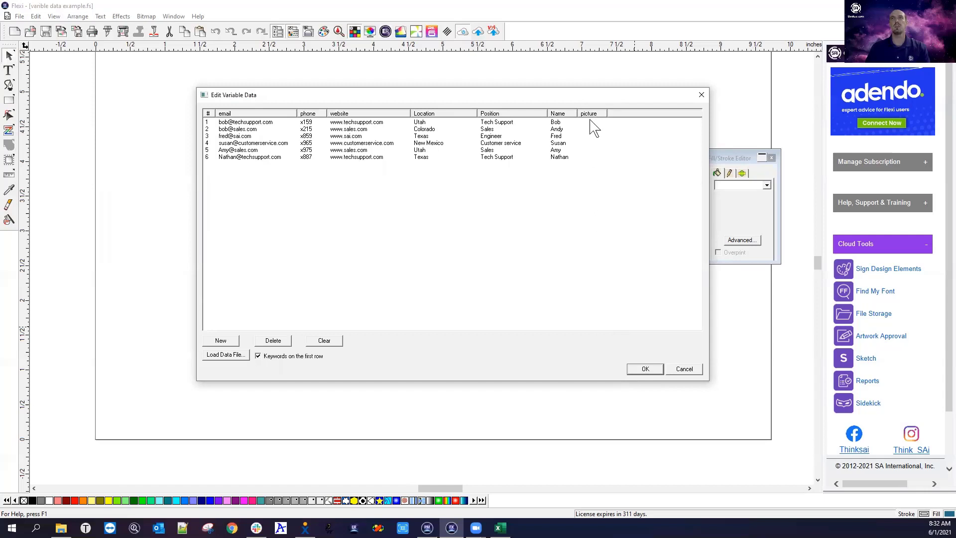
pyautogui.moveTo(579, 96); pyautogui.dragTo(464, 85)
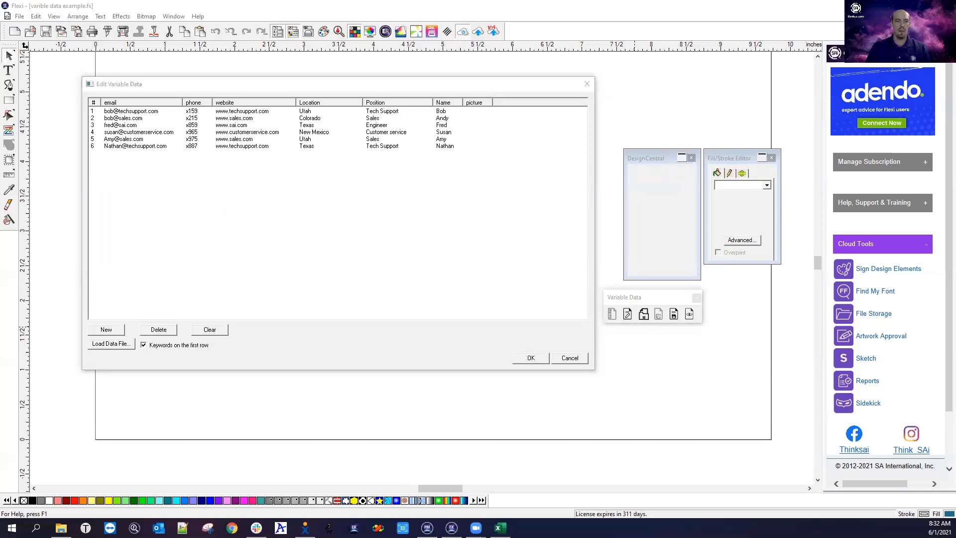
pyautogui.hotkey('alt', 'Tab')
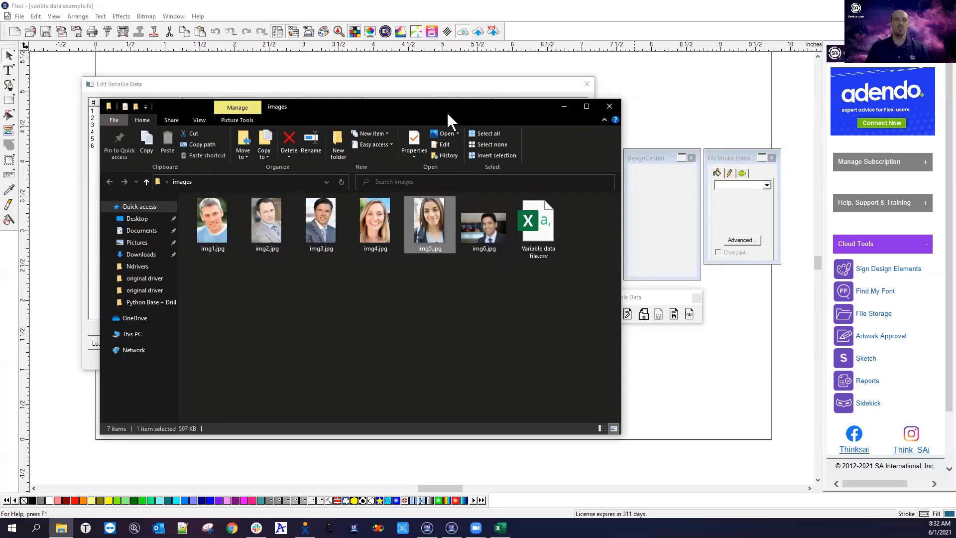
# Drag photos img1.jpg–img6.jpg from Explorer into the picture column and apply the data
pyautogui.moveTo(446, 111); pyautogui.dragTo(669, 184)
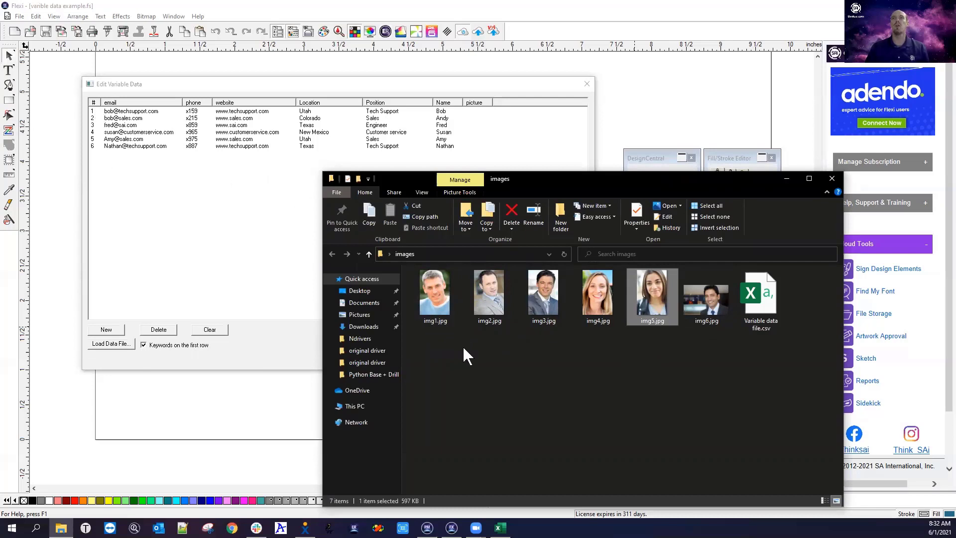
pyautogui.moveTo(711, 347); pyautogui.dragTo(420, 277)
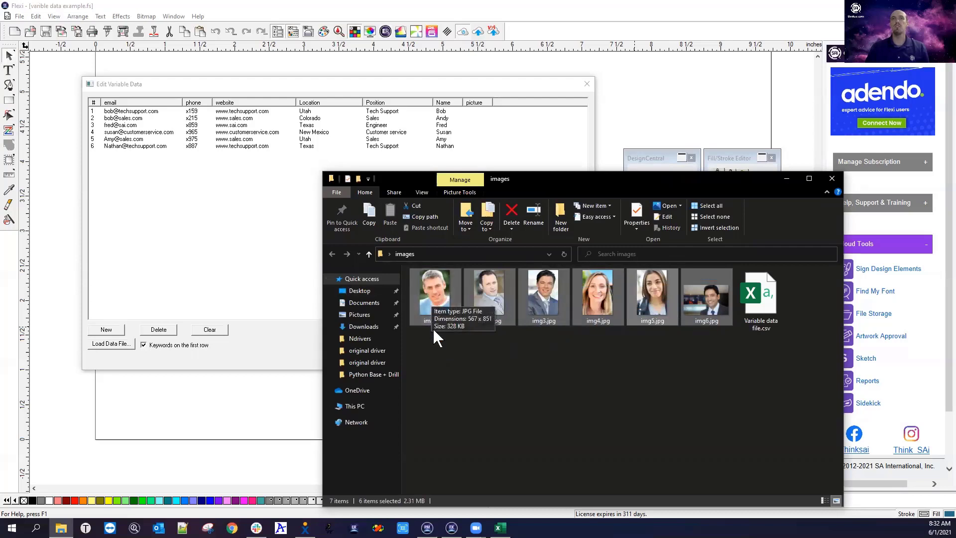
pyautogui.moveTo(431, 303); pyautogui.dragTo(469, 119)
pyautogui.moveTo(470, 117); pyautogui.dragTo(578, 100)
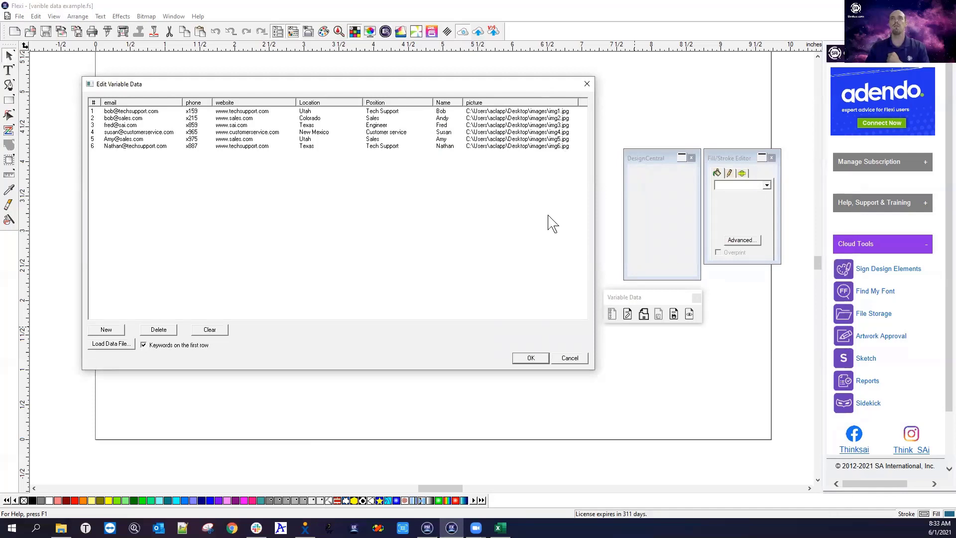
pyautogui.click(529, 358)
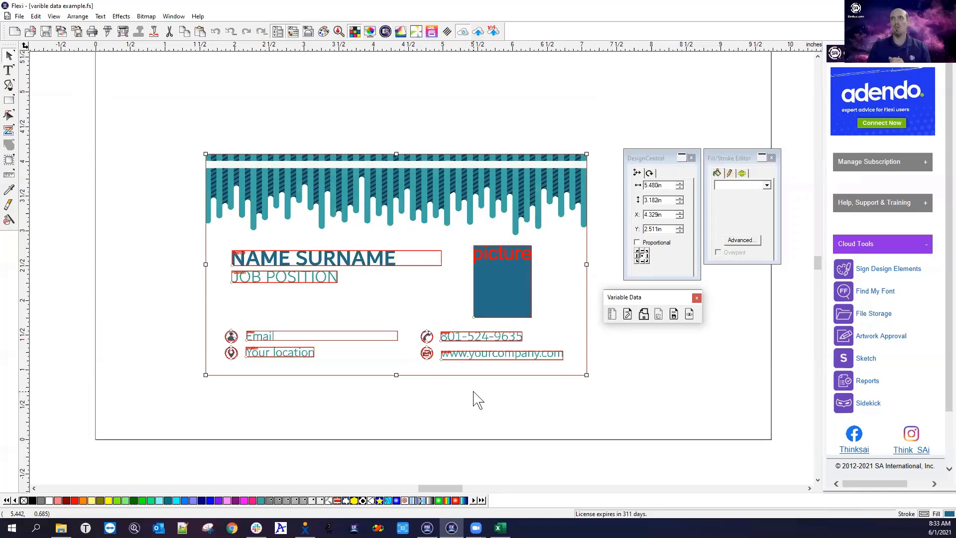
# Preview the card with each record in turn: Andy, Fred, Susan, Amy and Nathan
pyautogui.click(690, 314)
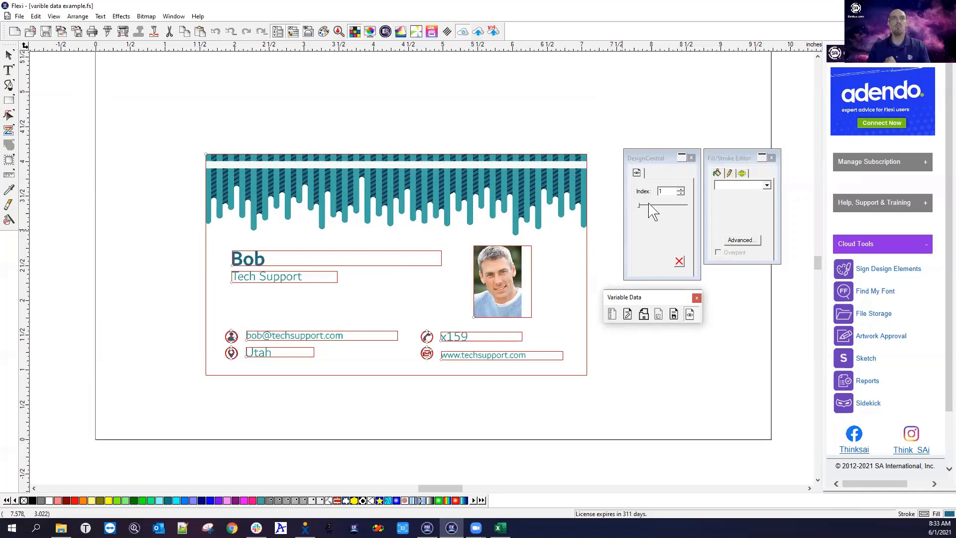
pyautogui.click(680, 190)
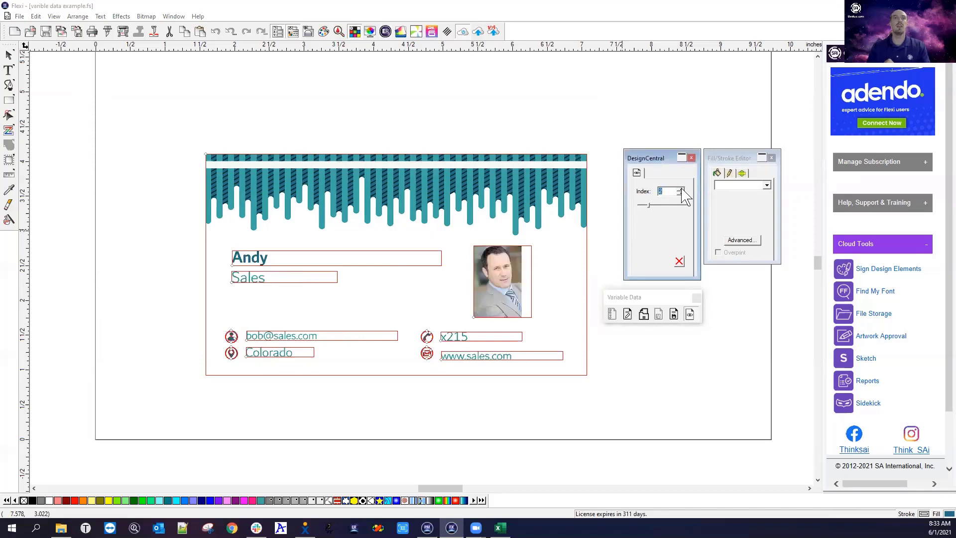
pyautogui.click(680, 190)
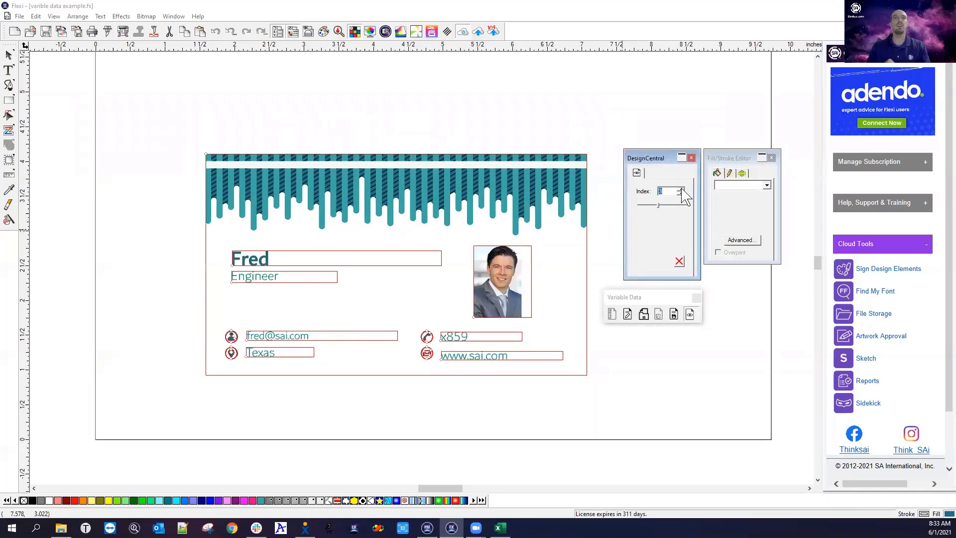
pyautogui.click(680, 189)
pyautogui.click(680, 189)
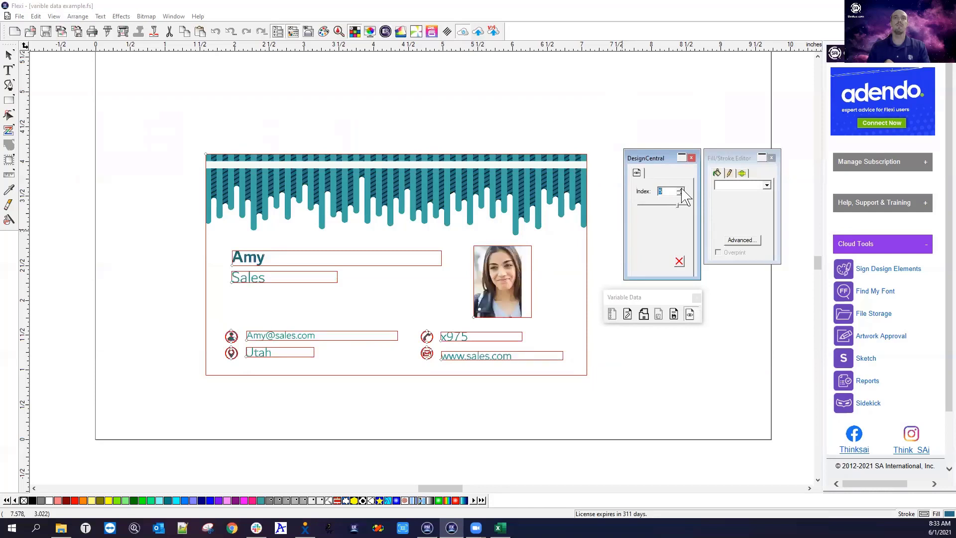
pyautogui.click(680, 190)
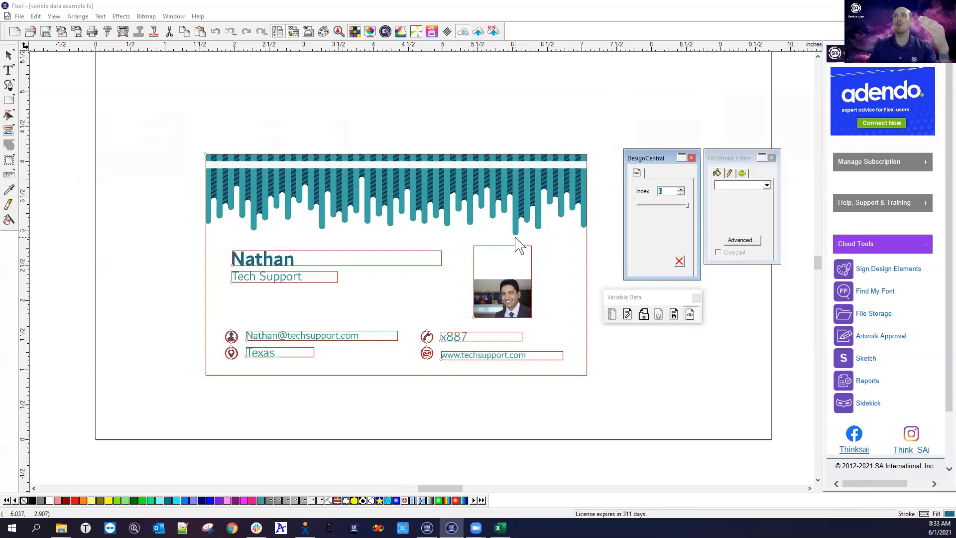
# Step back to Bob's record, forward through the records again, then end the preview
pyautogui.click(680, 194)
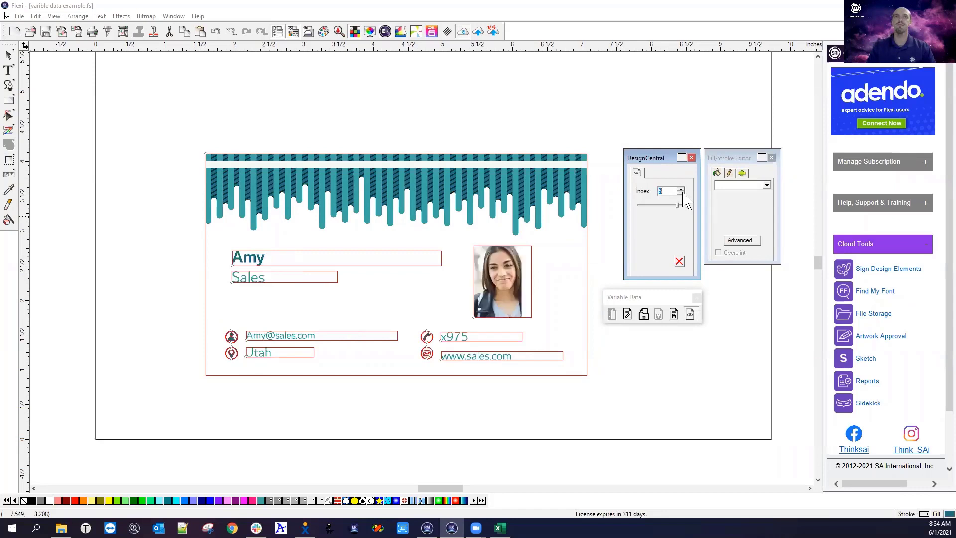
pyautogui.click(680, 193)
pyautogui.click(680, 194)
pyautogui.click(680, 194)
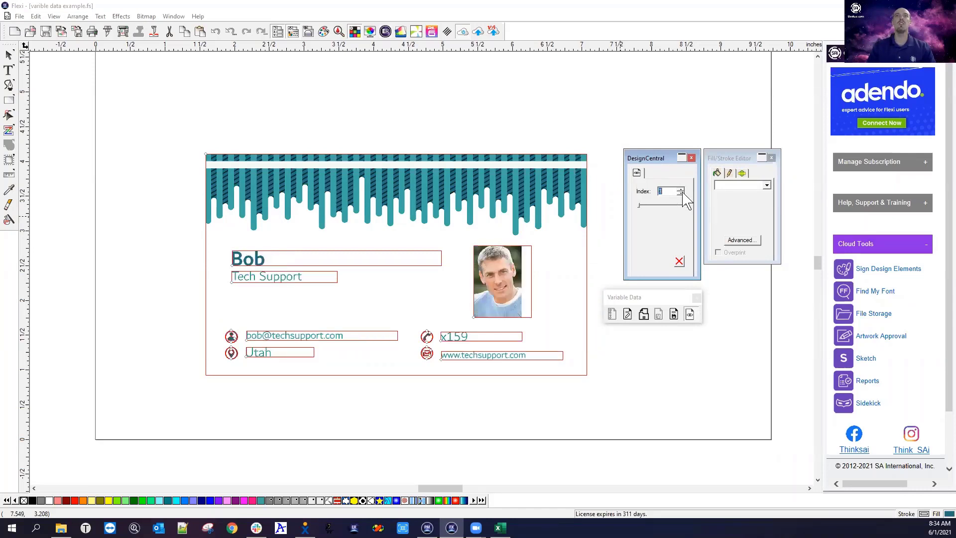
pyautogui.click(680, 191)
pyautogui.click(680, 190)
pyautogui.click(680, 190)
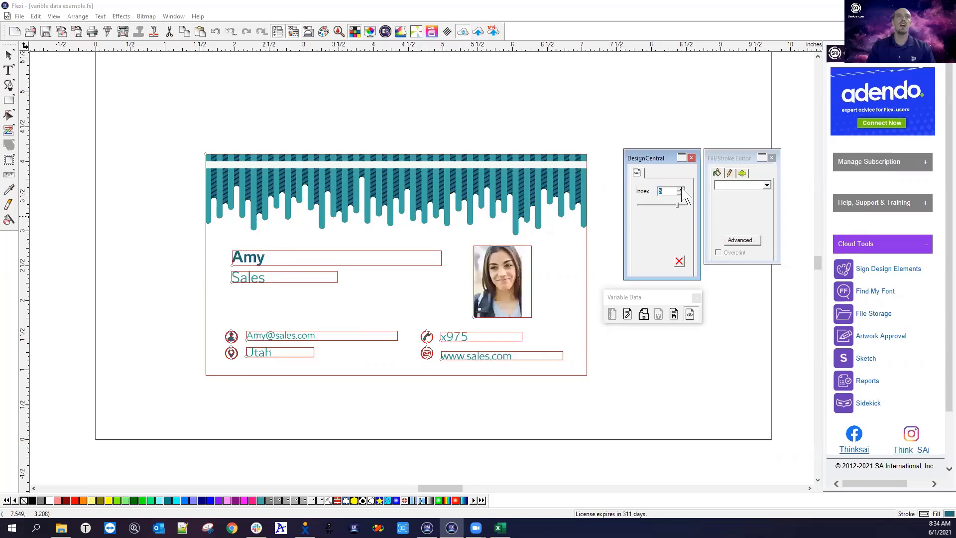
pyautogui.click(681, 190)
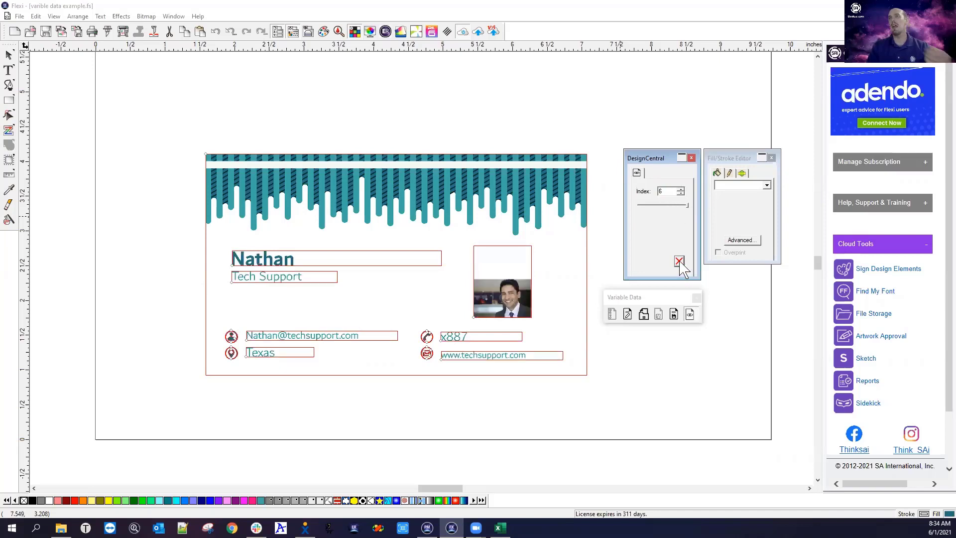
pyautogui.click(679, 261)
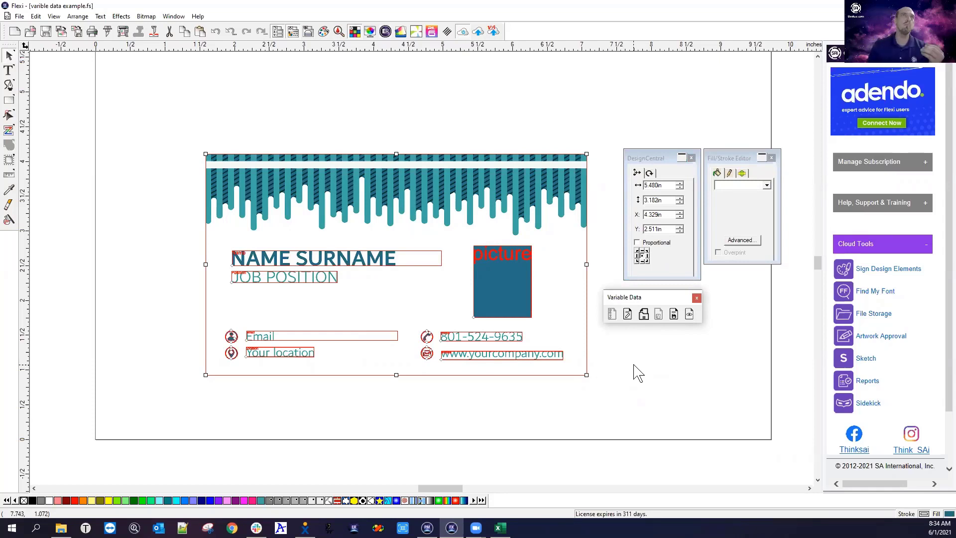
# Deselect, zoom out, marquee-select the whole business card and open the RIP and Print window
pyautogui.click(37, 17)
pyautogui.moveTo(69, 19)
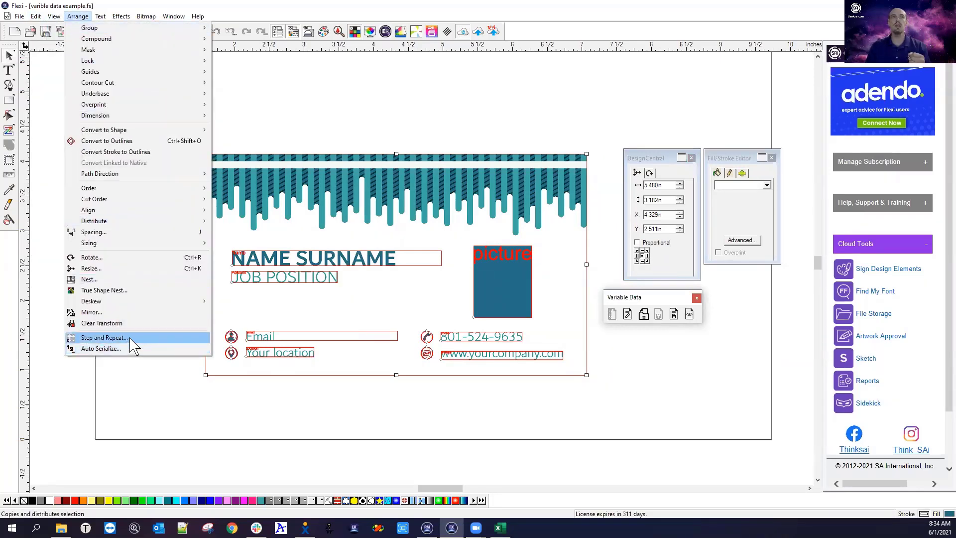
pyautogui.click(144, 382)
pyautogui.click(144, 381)
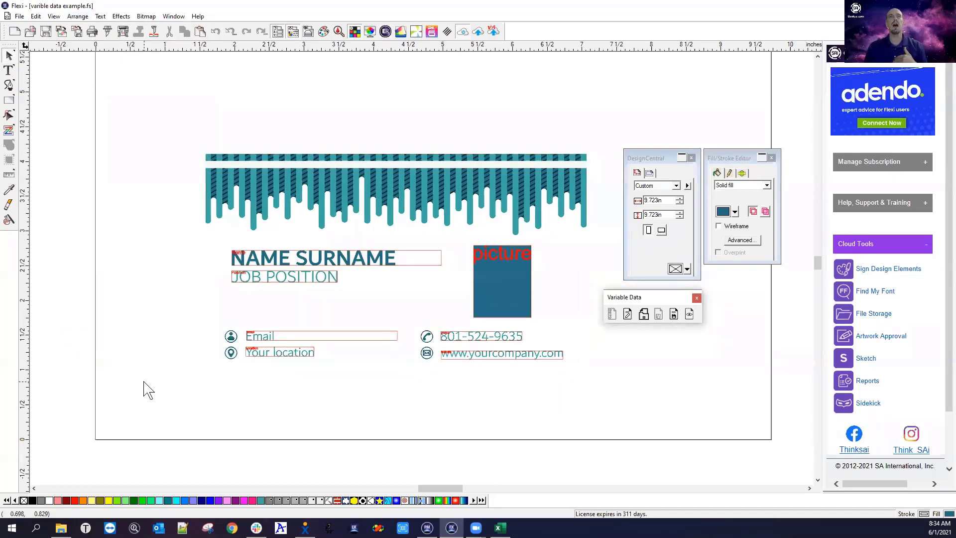
pyautogui.scroll(-3, 143, 287)
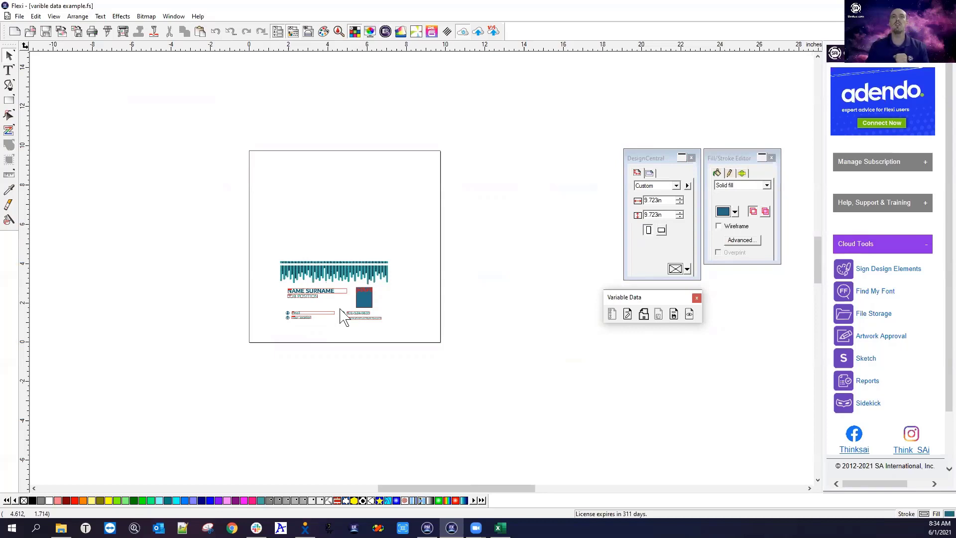
pyautogui.moveTo(267, 244); pyautogui.dragTo(432, 350)
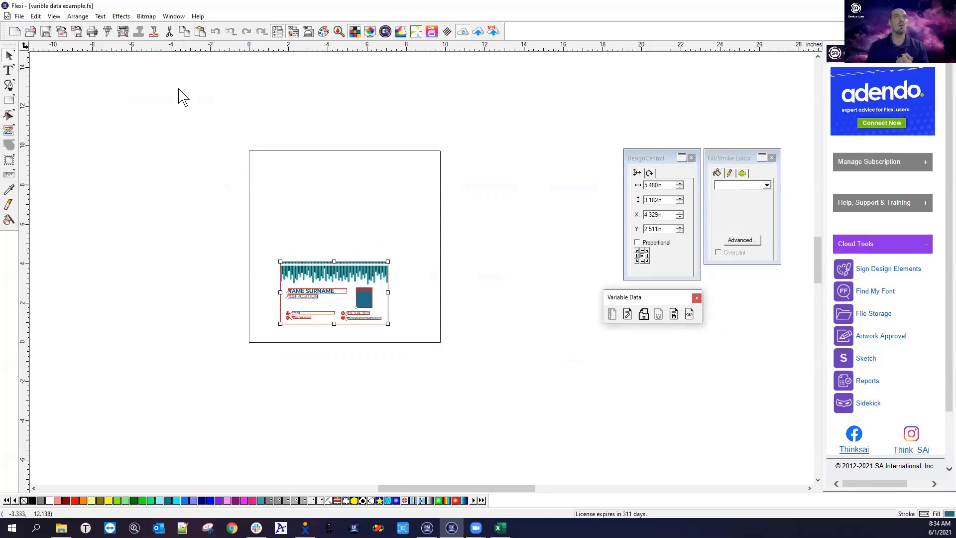
pyautogui.click(123, 31)
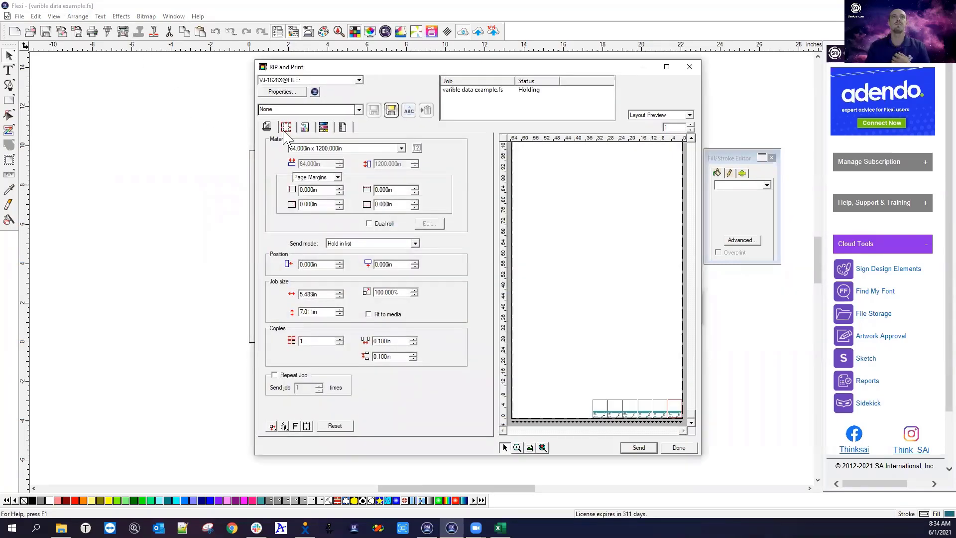
# In the Variable Data settings, toggle Apply Variable Data and Preview, then apply the data to fill the cards
pyautogui.click(348, 128)
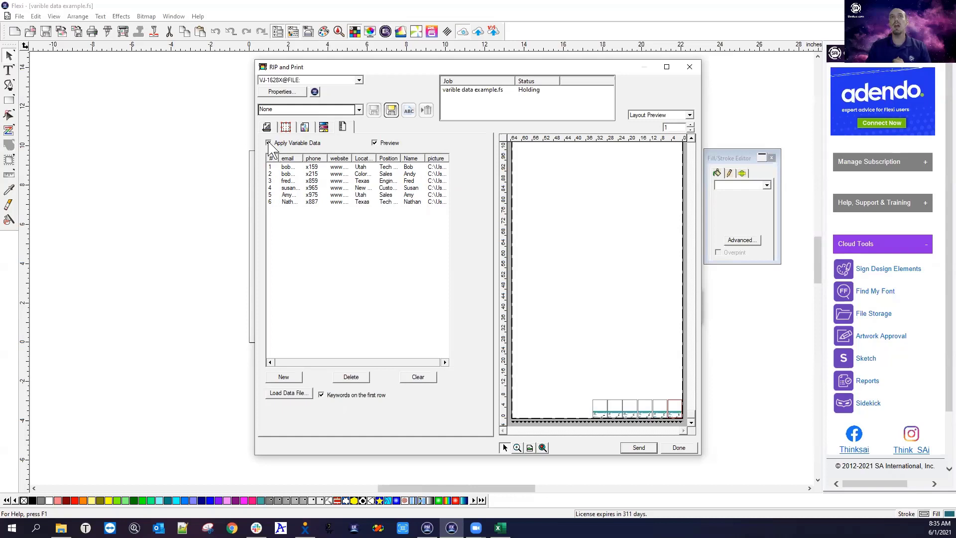
pyautogui.click(307, 141)
pyautogui.click(386, 143)
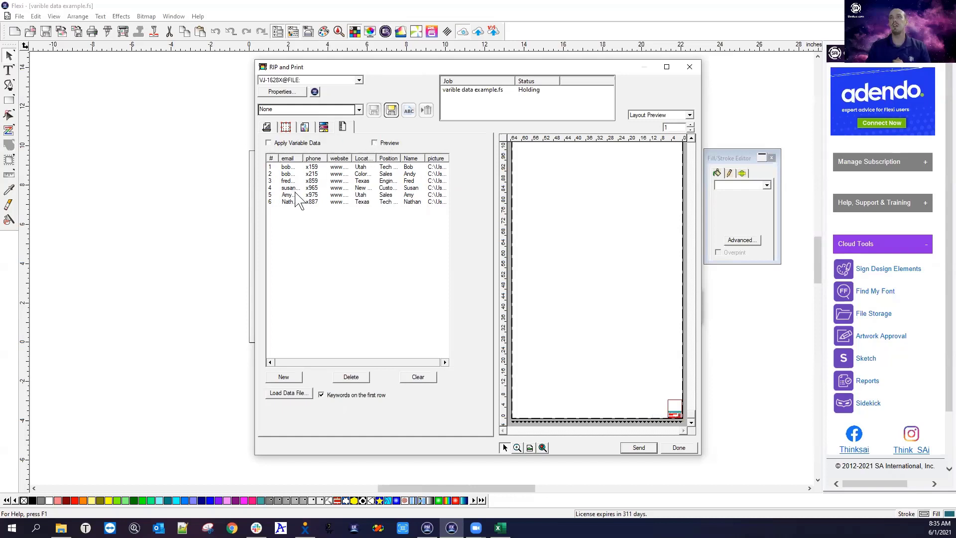
pyautogui.click(517, 448)
pyautogui.moveTo(661, 405); pyautogui.dragTo(683, 419)
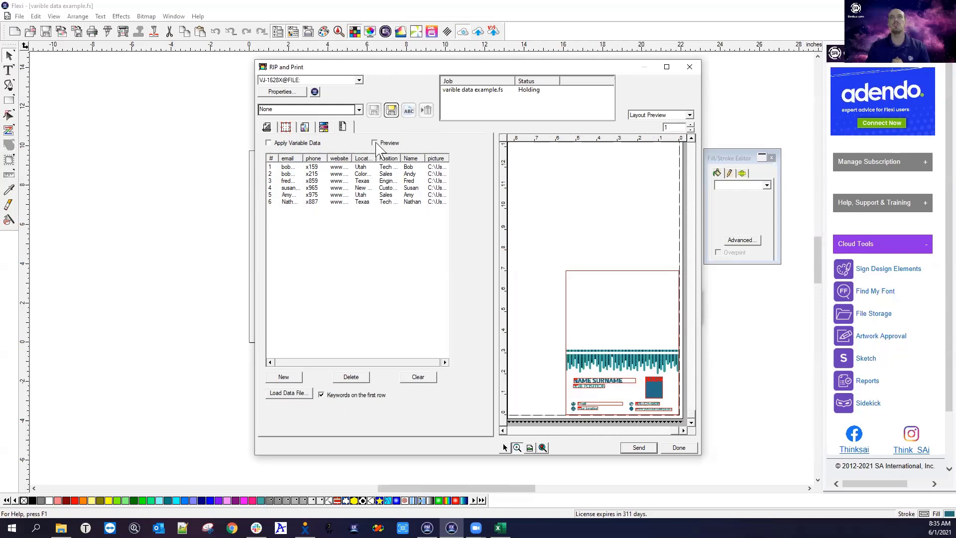
pyautogui.click(268, 143)
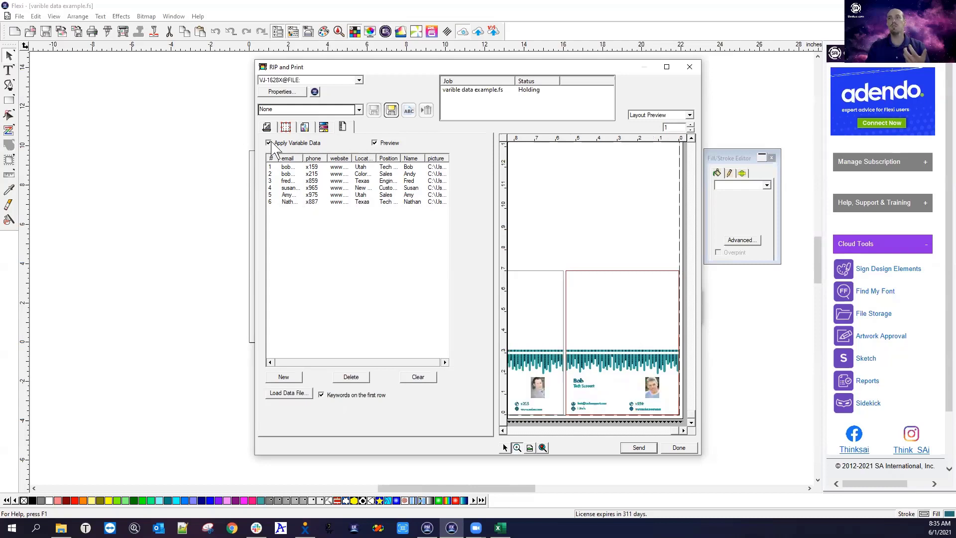
# Zoom out, reposition the row of cards on the media, then close RIP and Print and show Production Manager
pyautogui.click(503, 431)
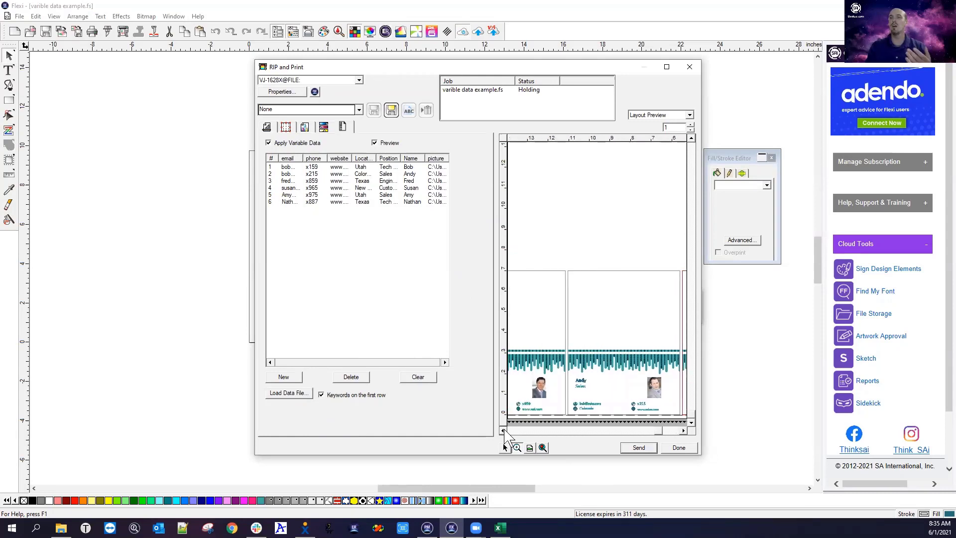
pyautogui.moveTo(503, 430); pyautogui.dragTo(511, 421)
pyautogui.click(517, 447)
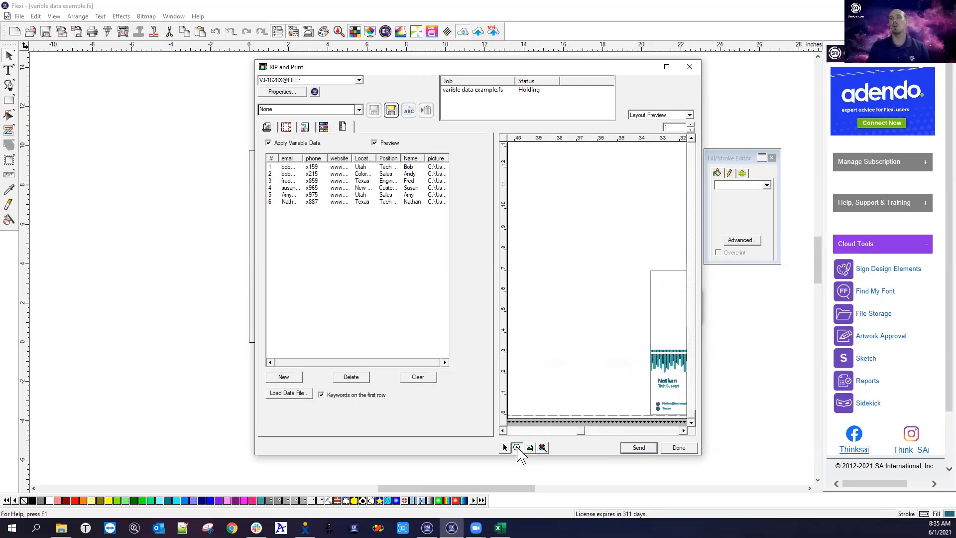
pyautogui.click(565, 391)
pyautogui.click(569, 388)
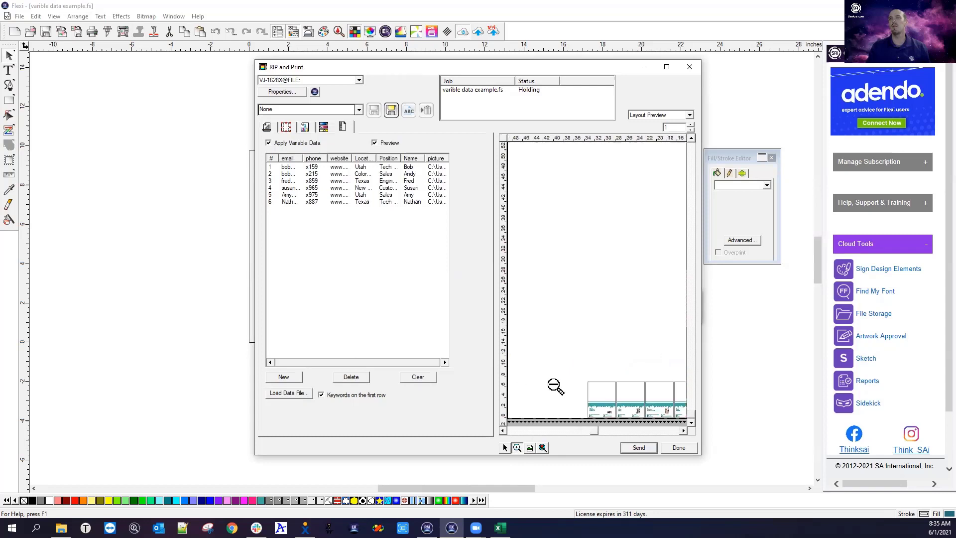
pyautogui.click(504, 448)
pyautogui.moveTo(645, 382); pyautogui.dragTo(540, 376)
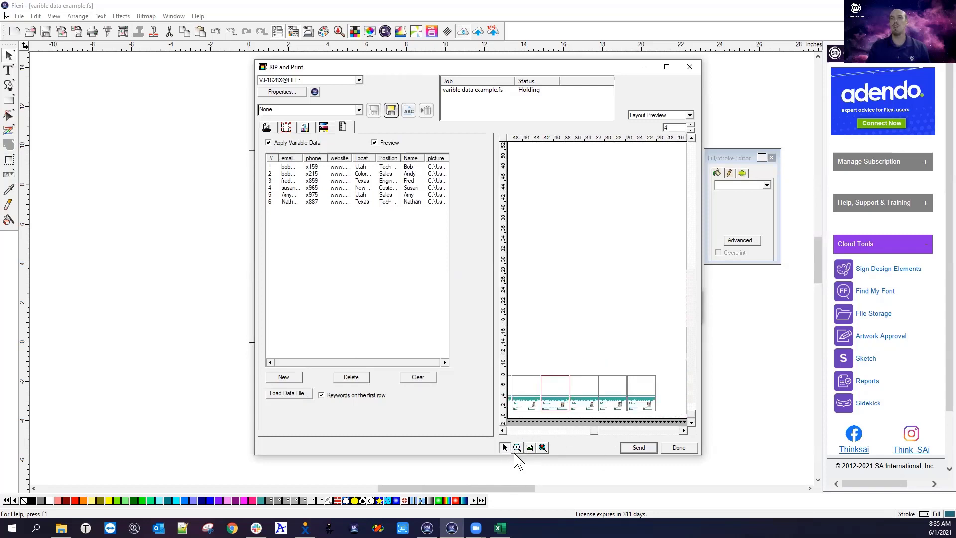
pyautogui.click(530, 448)
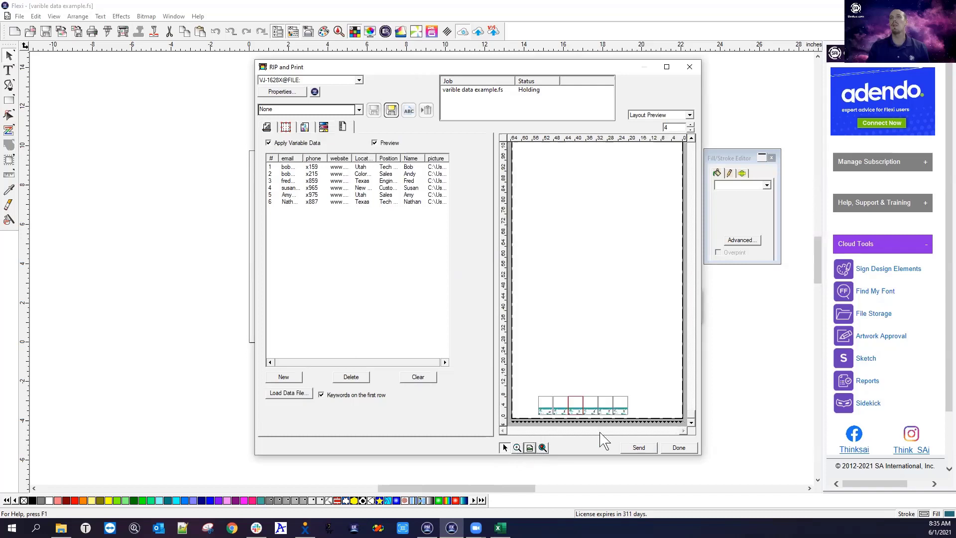
pyautogui.moveTo(572, 402)
pyautogui.mouseDown()
pyautogui.moveTo(600, 405)
pyautogui.moveTo(589, 406)
pyautogui.mouseUp()
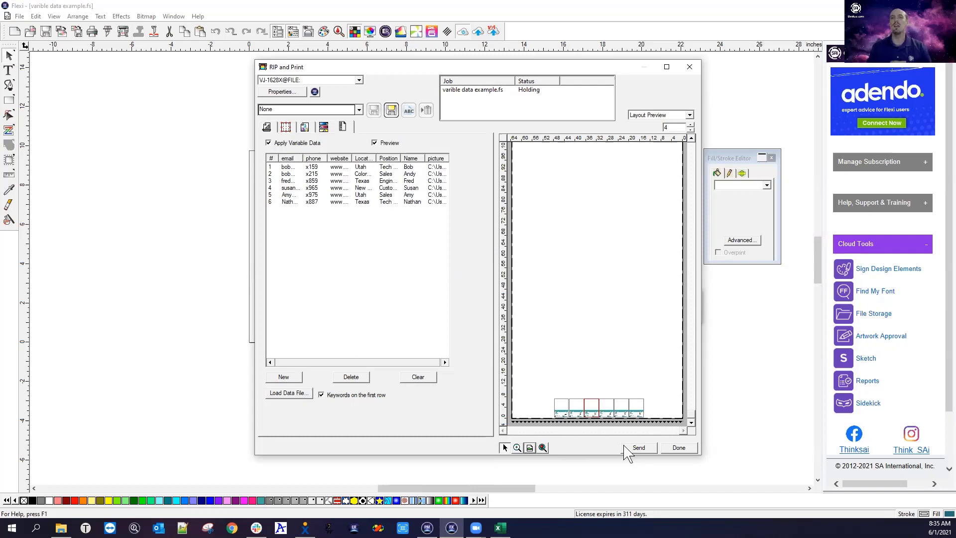
pyautogui.click(681, 448)
pyautogui.click(426, 527)
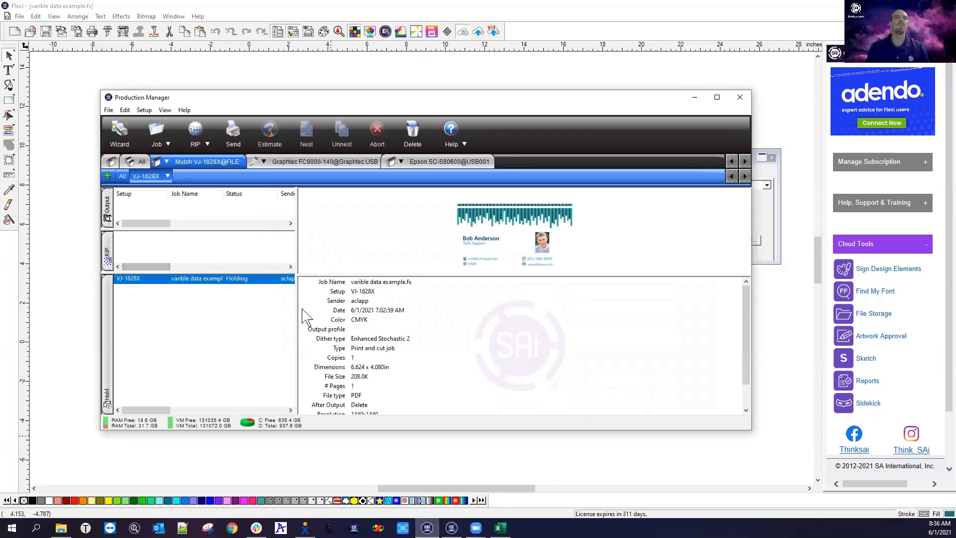
pyautogui.doubleClick(215, 280)
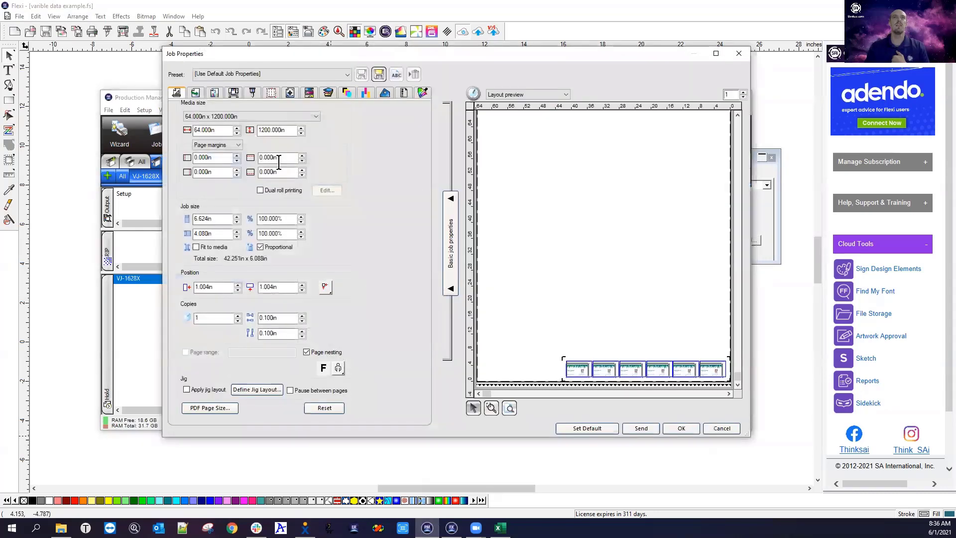
pyautogui.click(404, 93)
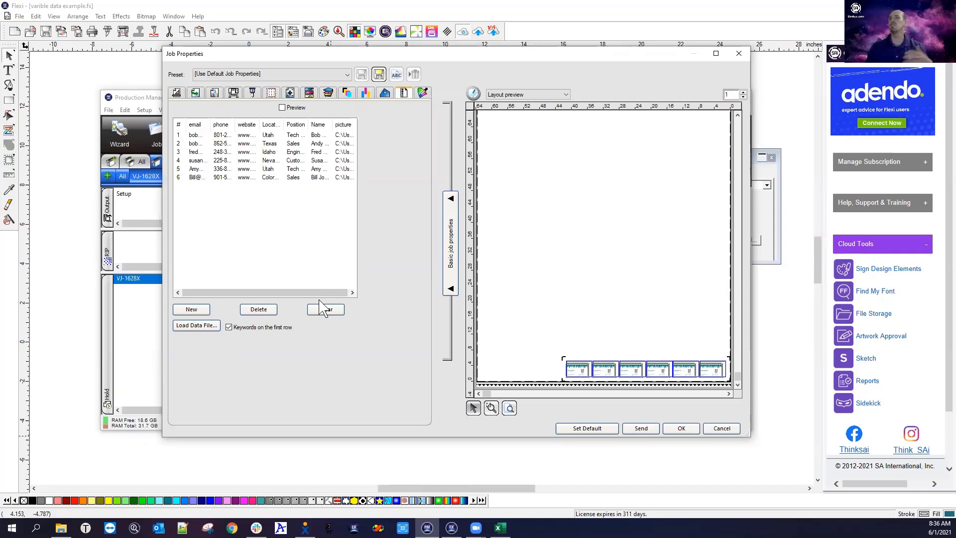
pyautogui.click(719, 429)
pyautogui.click(327, 82)
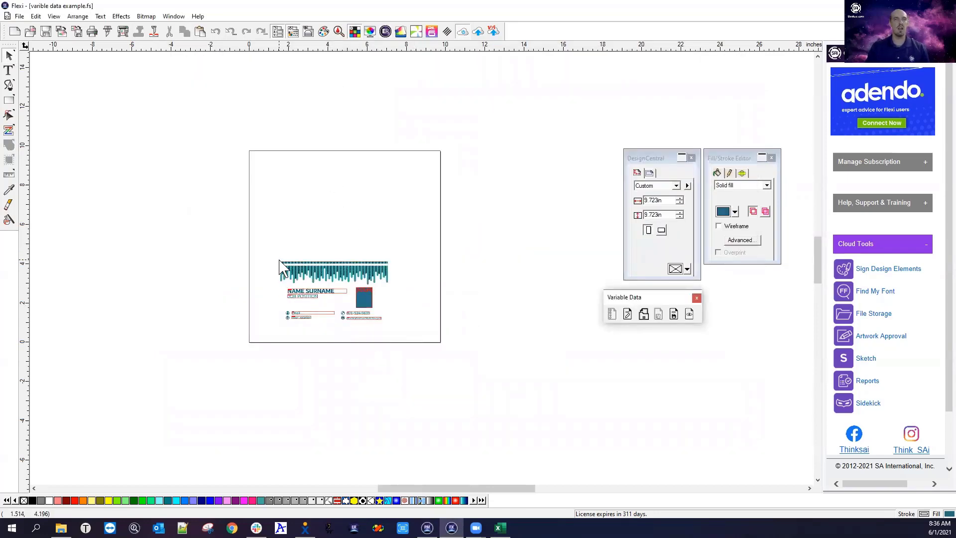
# Select the whole business card and add a page contour cut mark around it
pyautogui.scroll(2, 291, 294)
pyautogui.moveTo(217, 170); pyautogui.dragTo(545, 396)
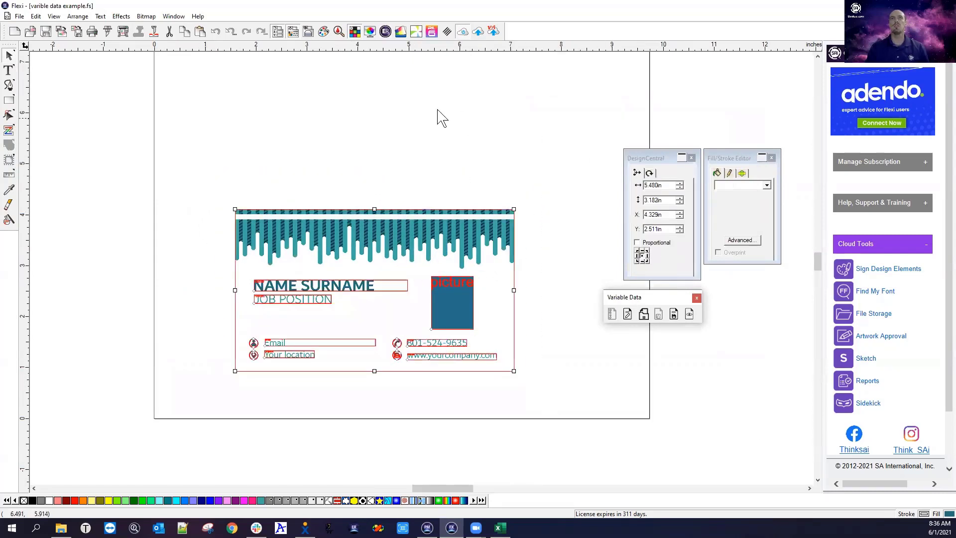
pyautogui.click(122, 16)
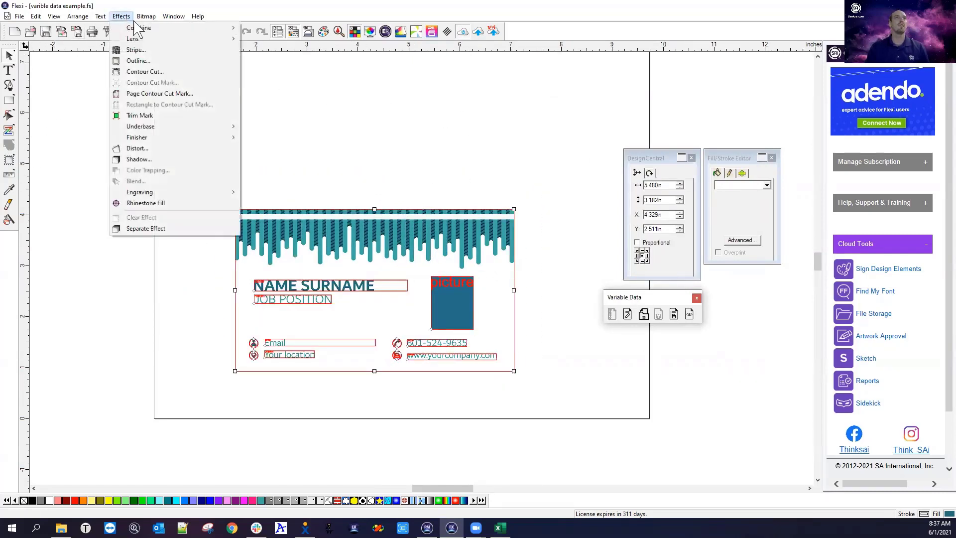
pyautogui.click(138, 94)
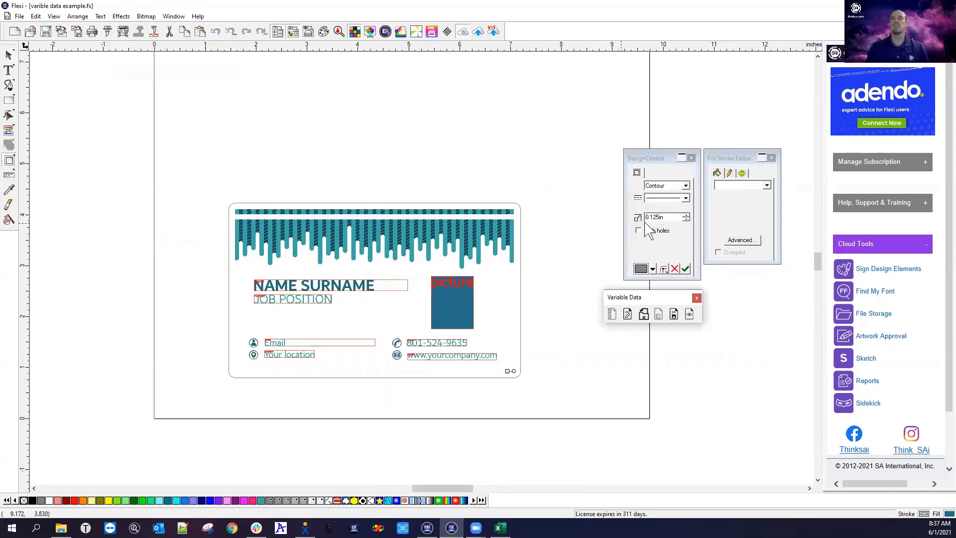
pyautogui.click(686, 268)
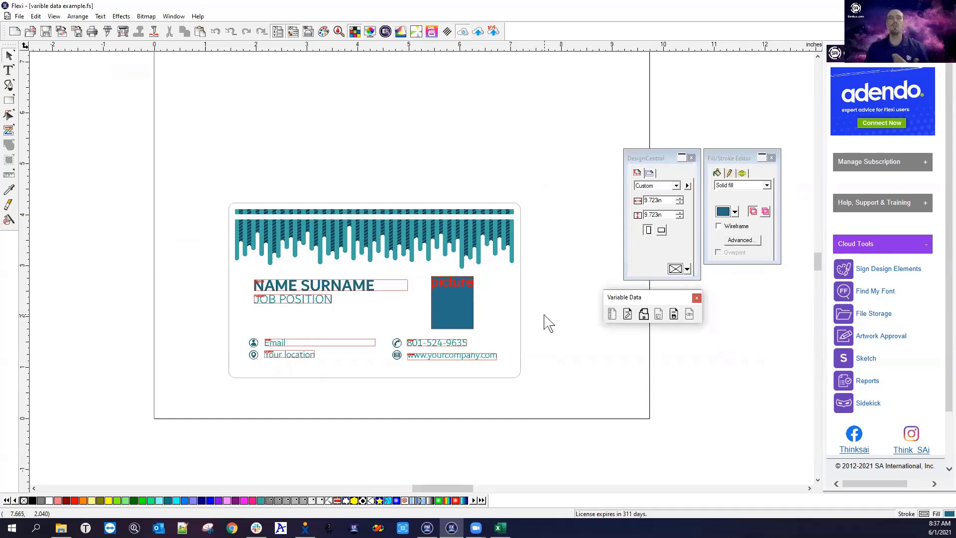
# Select the card group and create a contour around it
pyautogui.click(417, 212)
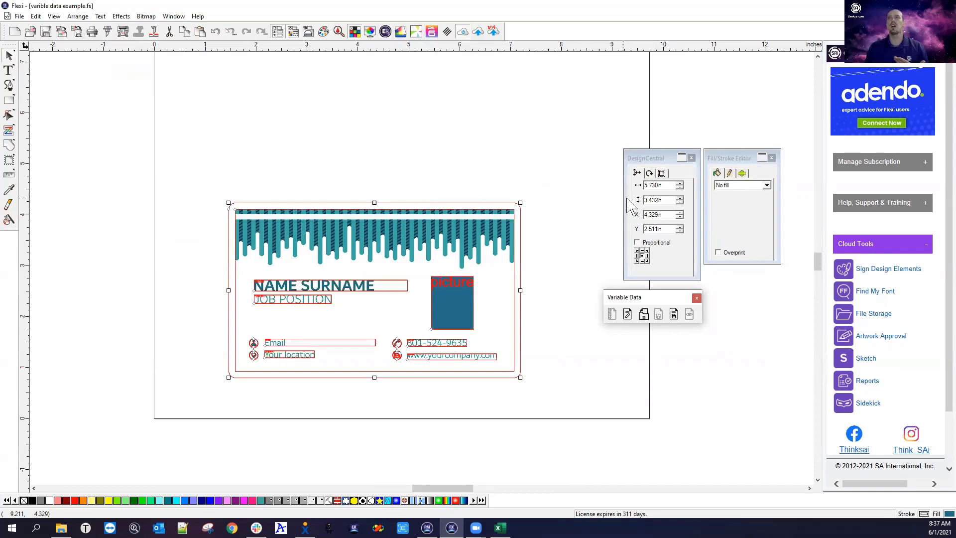
pyautogui.click(666, 185)
pyautogui.click(662, 173)
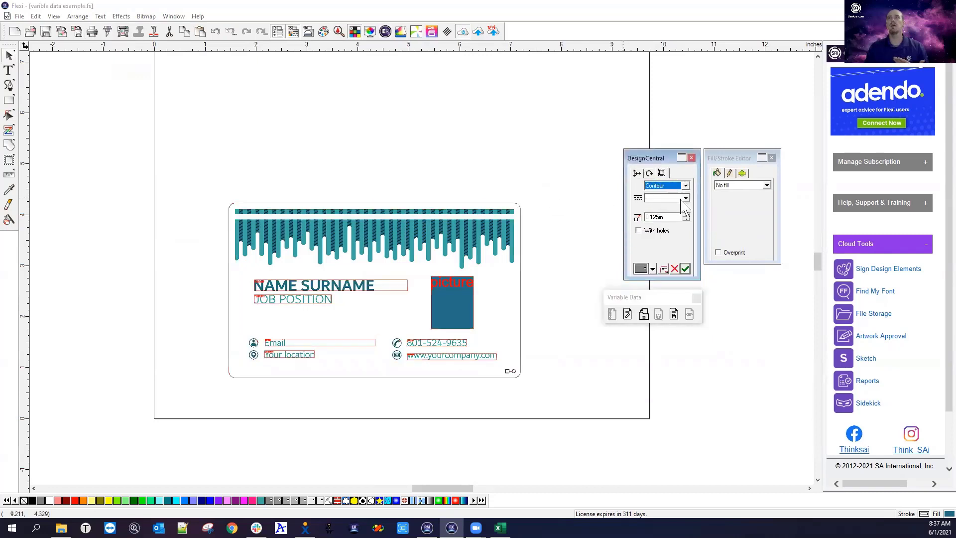
pyautogui.click(685, 269)
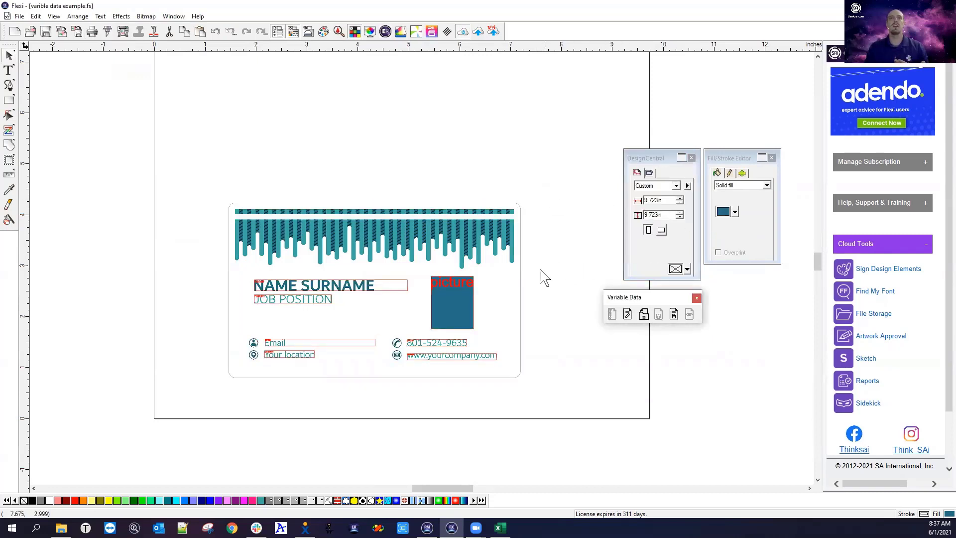
# Separate the contour cut from the card via the right-click menu and select the outline
pyautogui.click(521, 339)
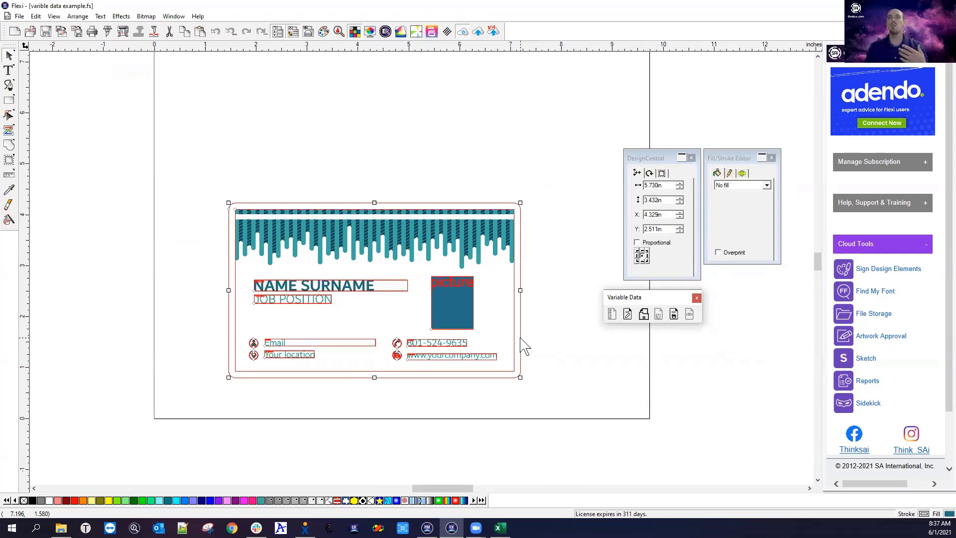
pyautogui.rightClick(520, 339)
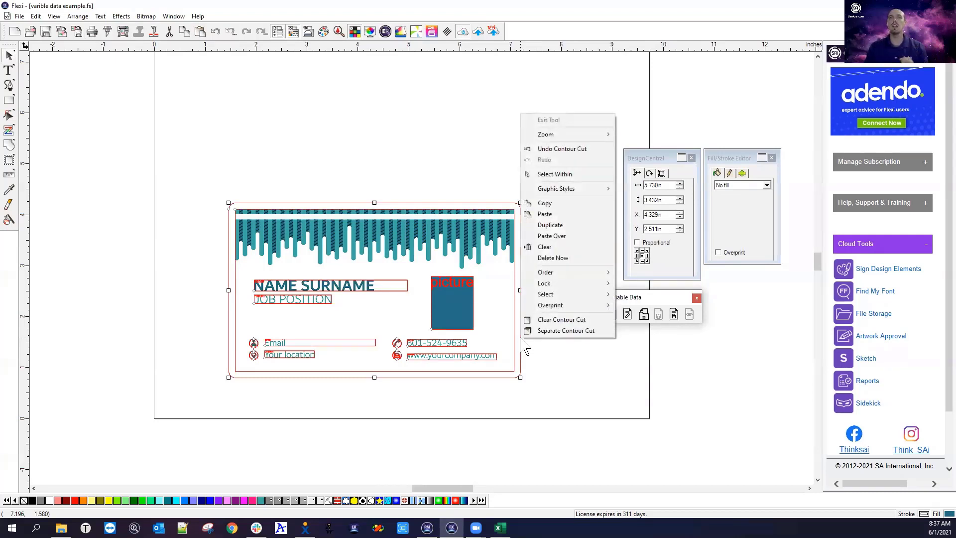
pyautogui.click(558, 331)
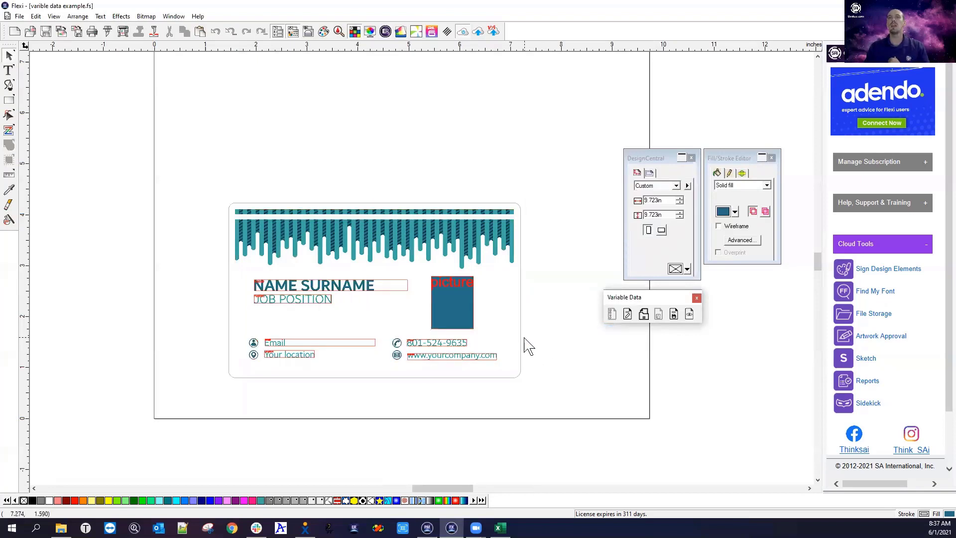
pyautogui.click(521, 331)
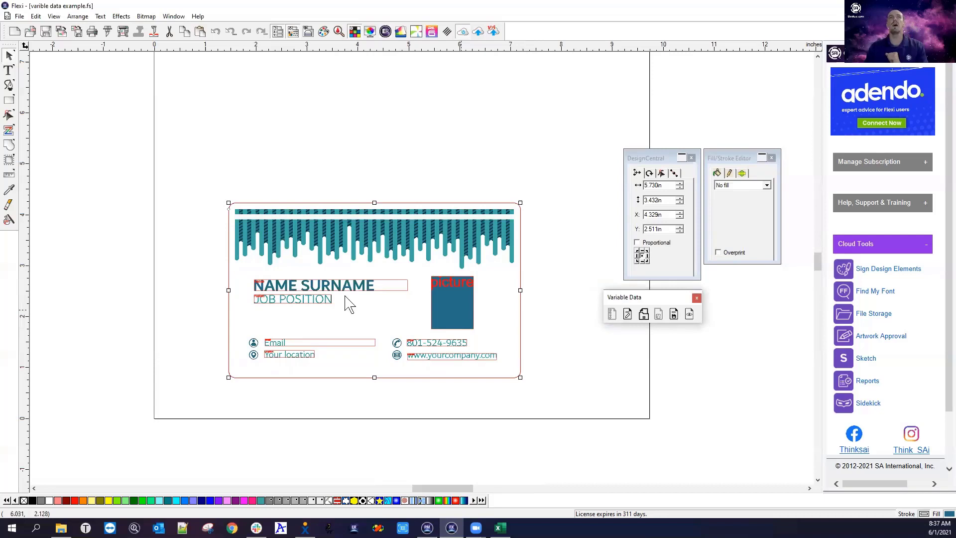
# Uncheck Proportional for the picture placeholder so it scales to fit, and apply
pyautogui.click(218, 183)
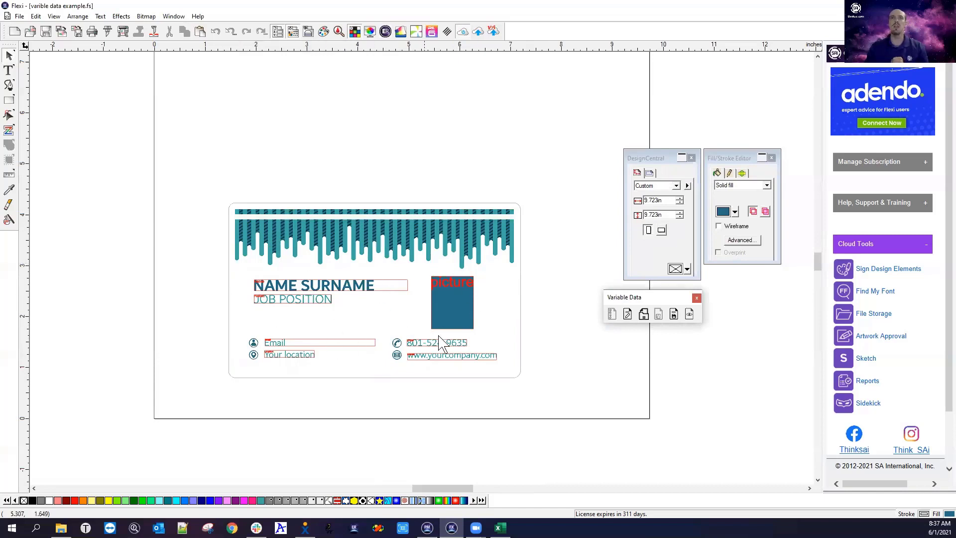
pyautogui.click(454, 307)
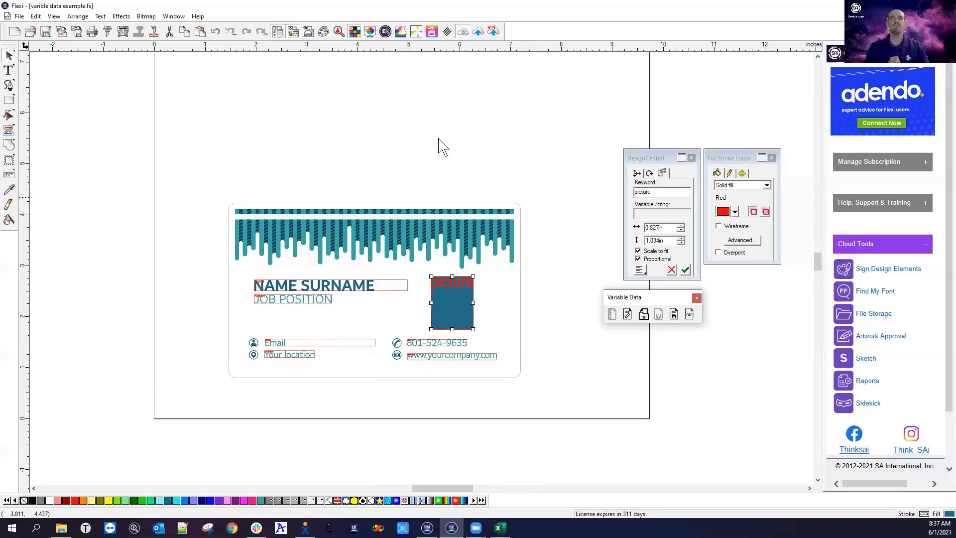
pyautogui.click(638, 260)
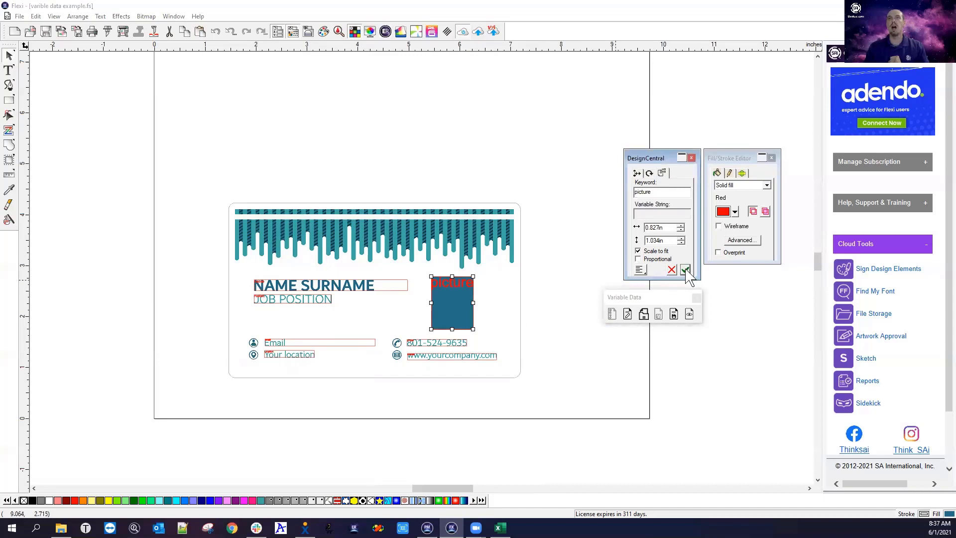
pyautogui.click(686, 271)
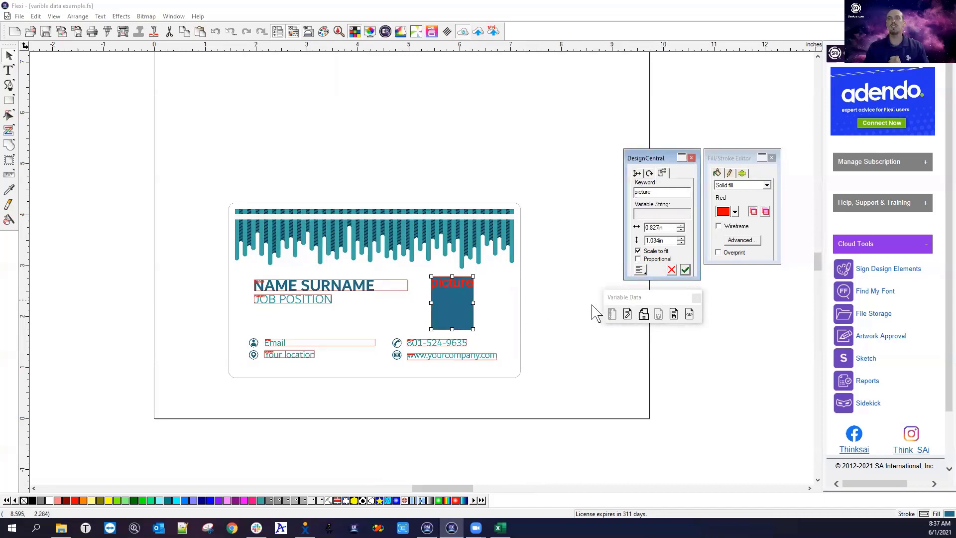
# Preview the card's photos for records 1 through 6, then end the preview
pyautogui.click(690, 314)
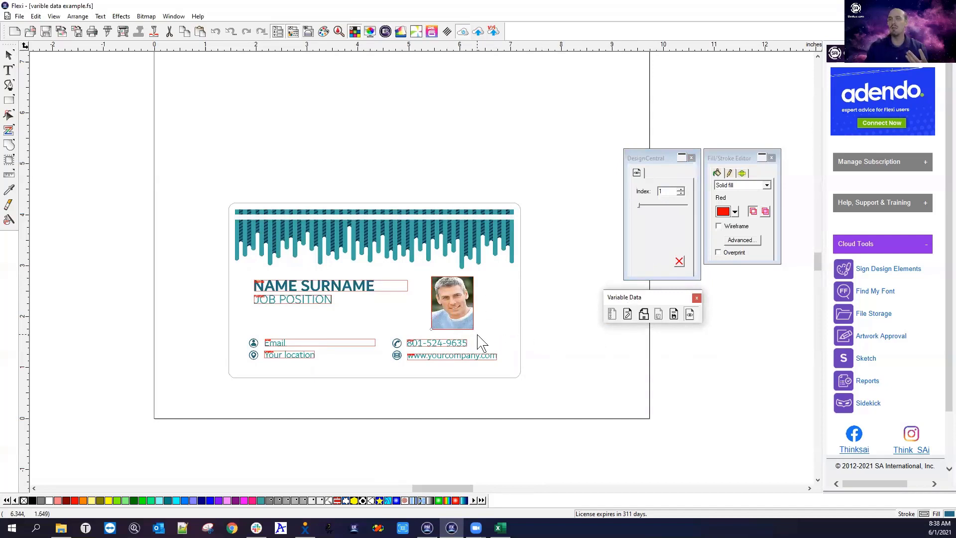
pyautogui.click(680, 189)
pyautogui.click(679, 190)
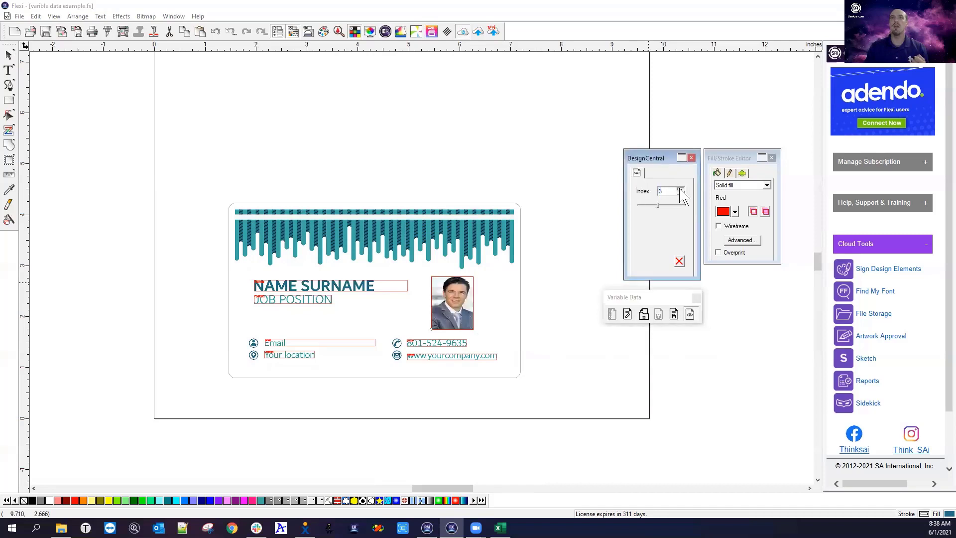
pyautogui.click(680, 190)
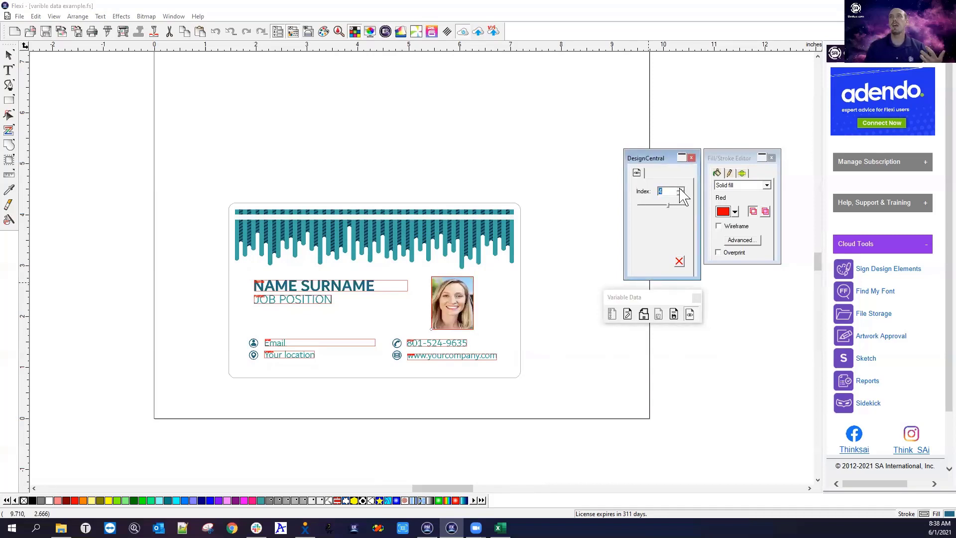
pyautogui.click(680, 189)
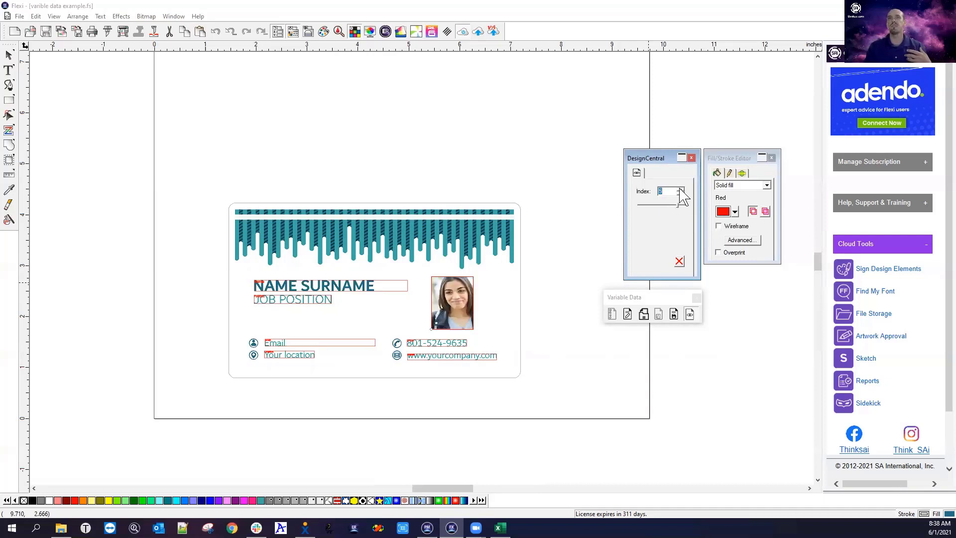
pyautogui.click(680, 190)
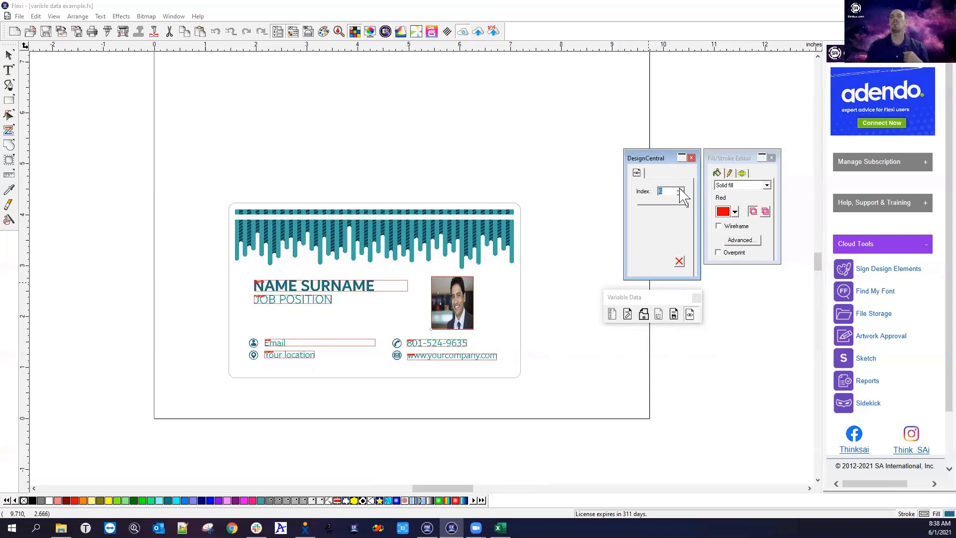
pyautogui.click(678, 261)
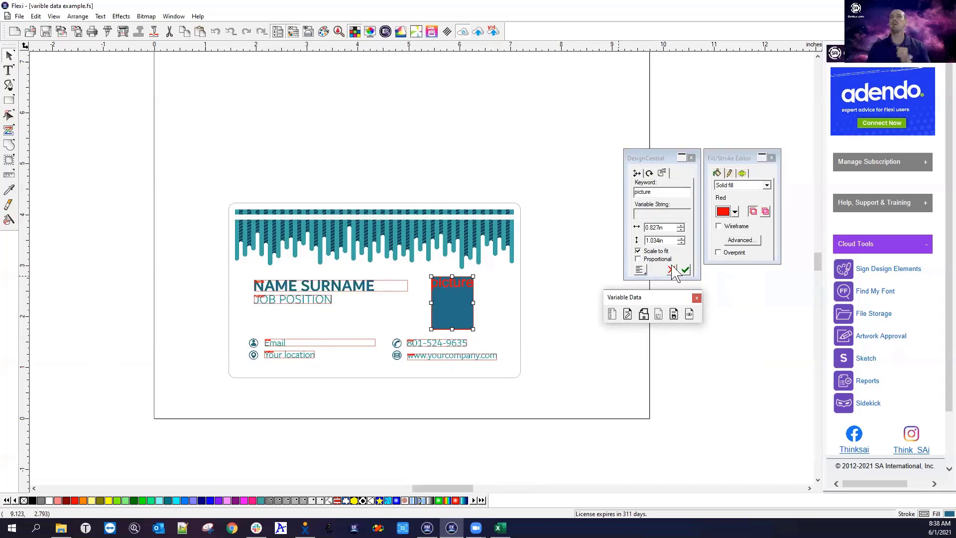
pyautogui.click(540, 231)
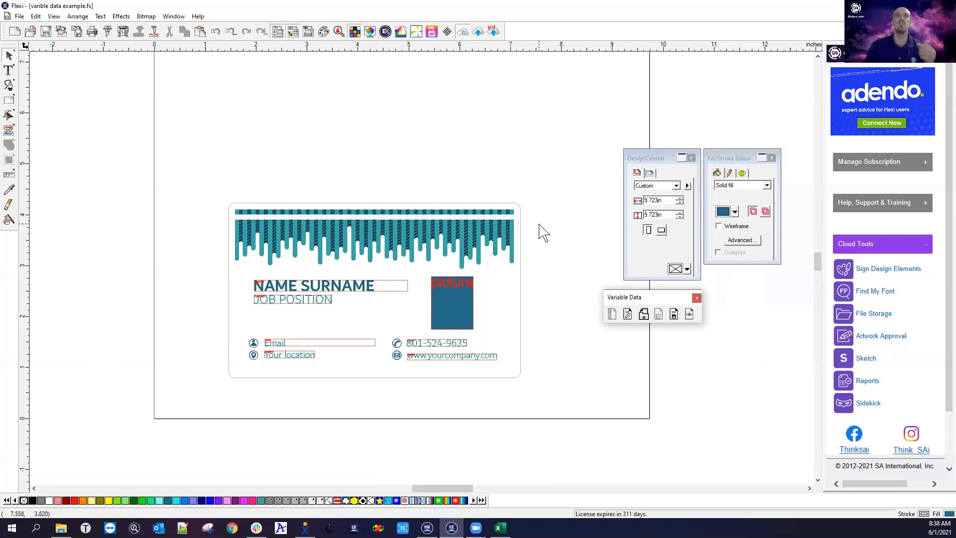
pyautogui.click(292, 288)
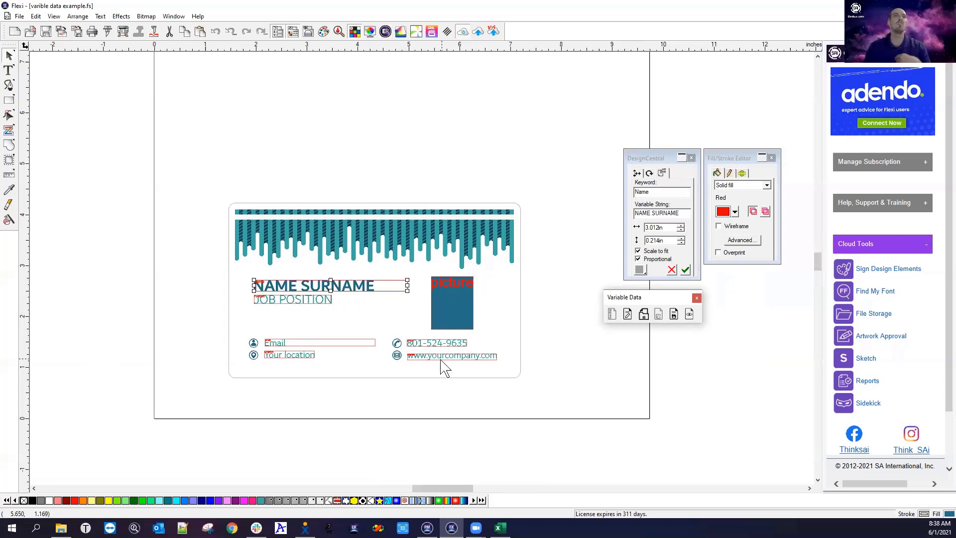
# Look through the text commands list and close it without choosing anything
pyautogui.click(121, 16)
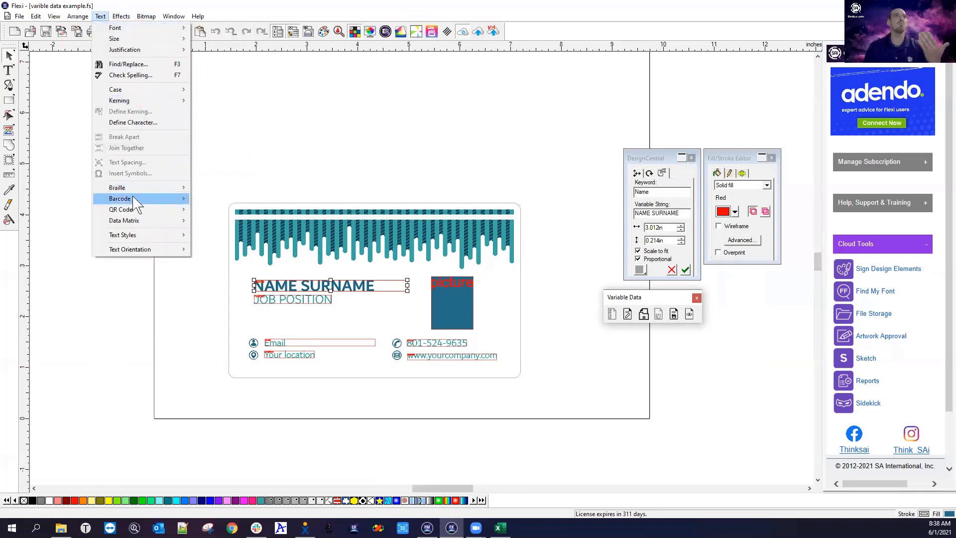
pyautogui.moveTo(138, 211)
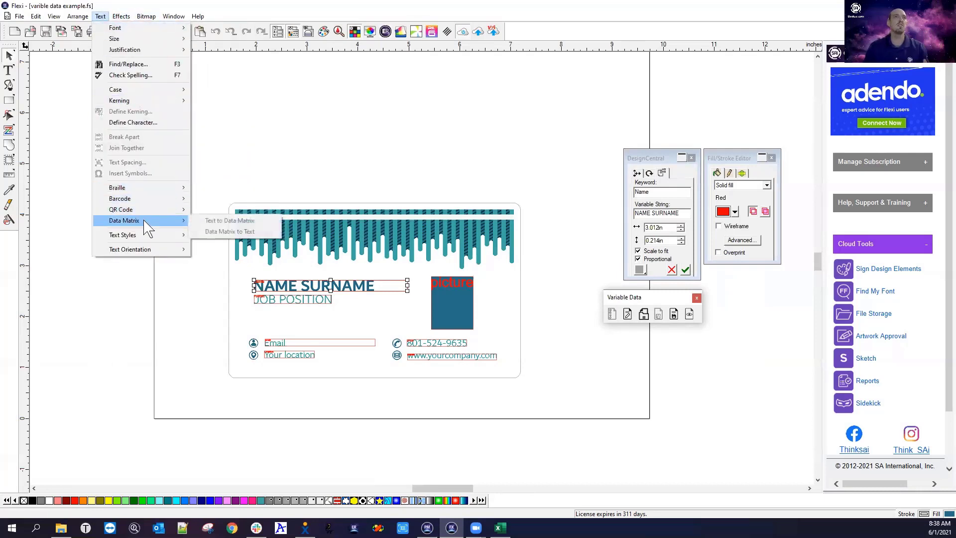
pyautogui.click(154, 287)
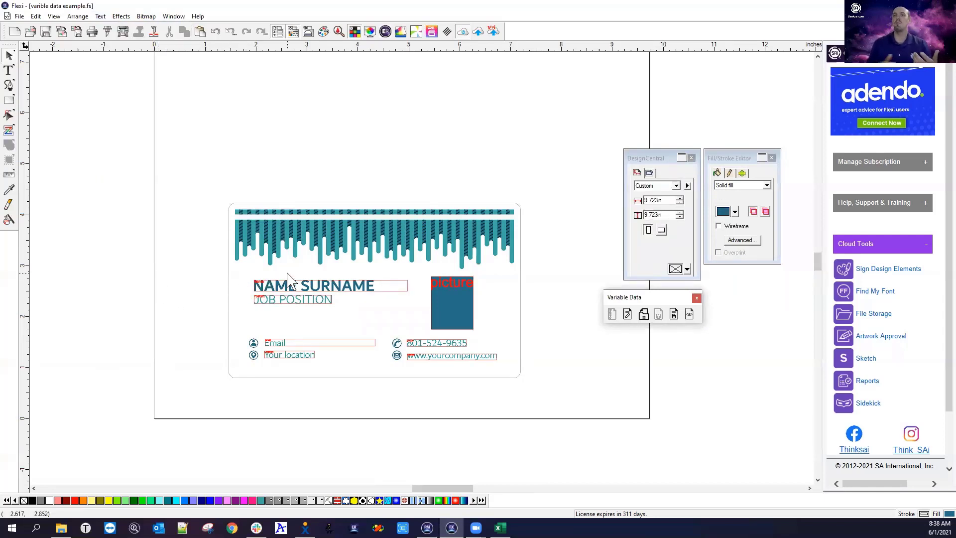
# Highlight the picture field's keyword, then bring Variable data file.csv in Excel to the front
pyautogui.click(440, 305)
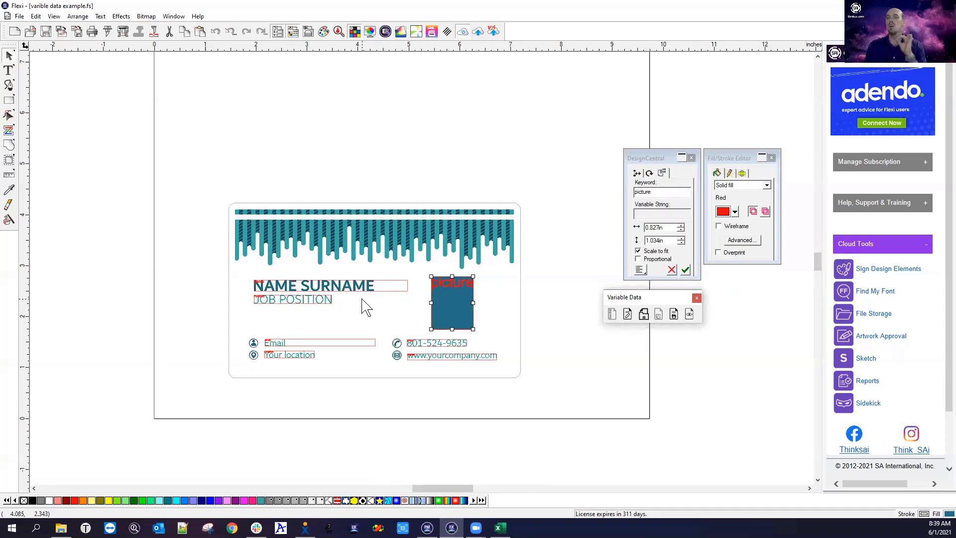
pyautogui.moveTo(667, 192); pyautogui.dragTo(618, 189)
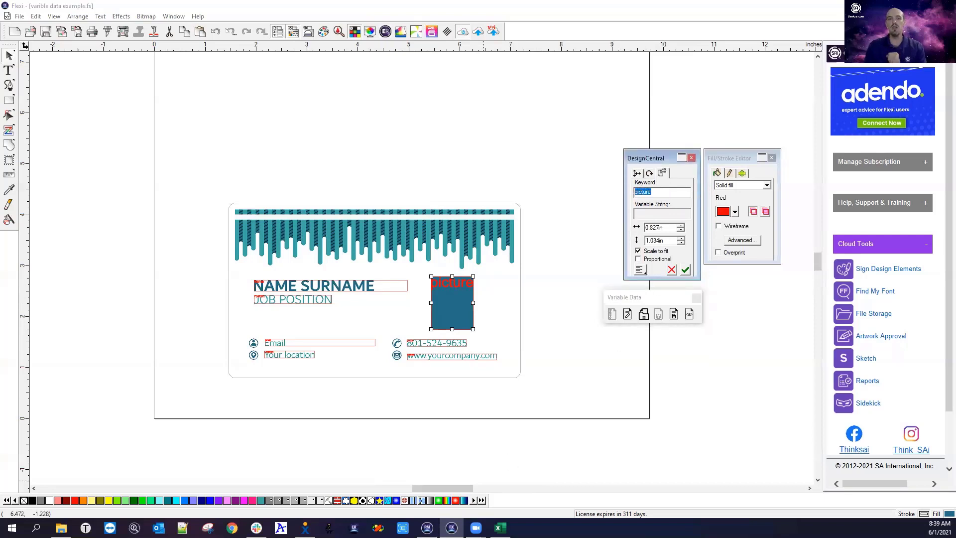
pyautogui.click(500, 528)
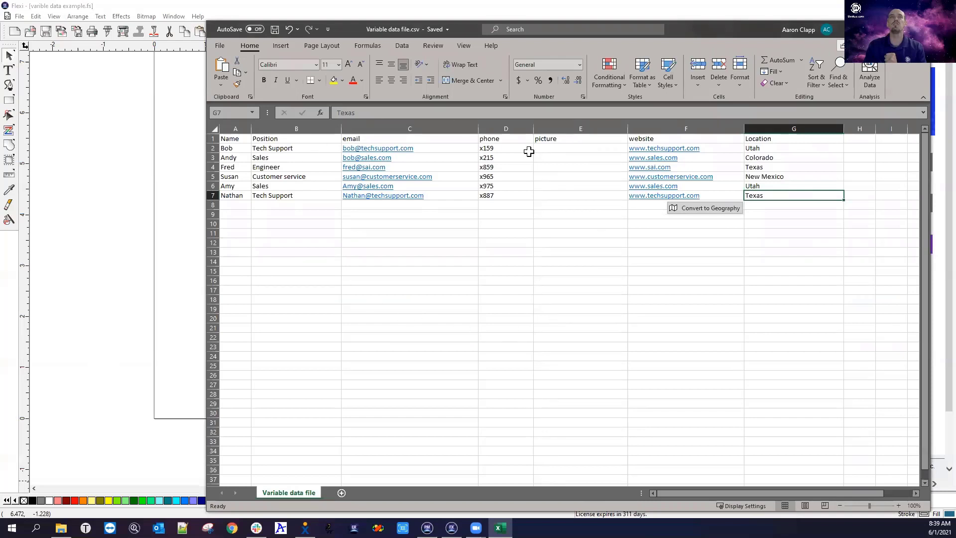
# Check the Location entries in column G, then minimize Excel to return to the Flexi card
pyautogui.hotkey('shift', 'Up')
pyautogui.hotkey('shift', 'Up')
pyautogui.hotkey('shift', 'Up')
pyautogui.hotkey('shift', 'Up')
pyautogui.hotkey('shift', 'Up')
pyautogui.hotkey('shift', 'Down')
pyautogui.hotkey('shift', 'Down')
pyautogui.hotkey('shift', 'Down')
pyautogui.hotkey('shift', 'Down')
pyautogui.hotkey('shift', 'Down')
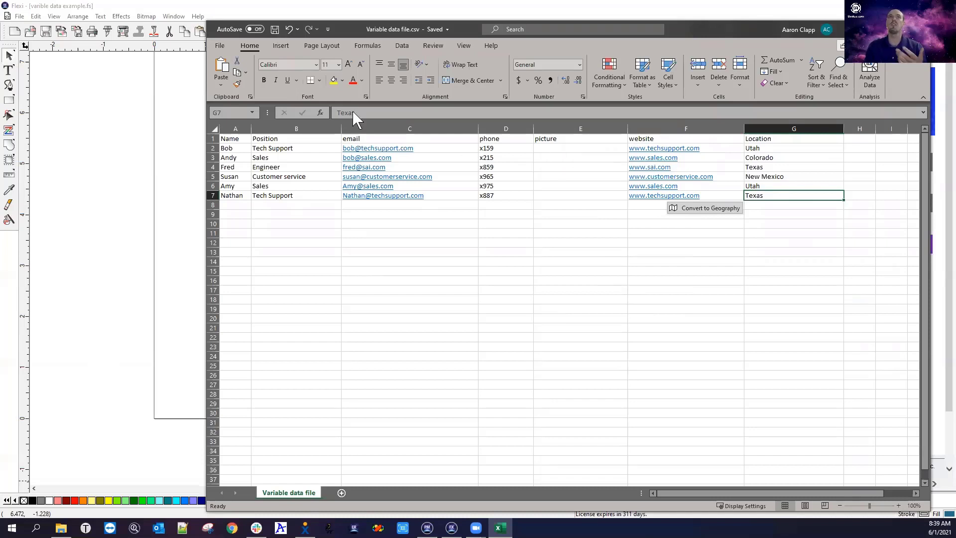
pyautogui.click(872, 29)
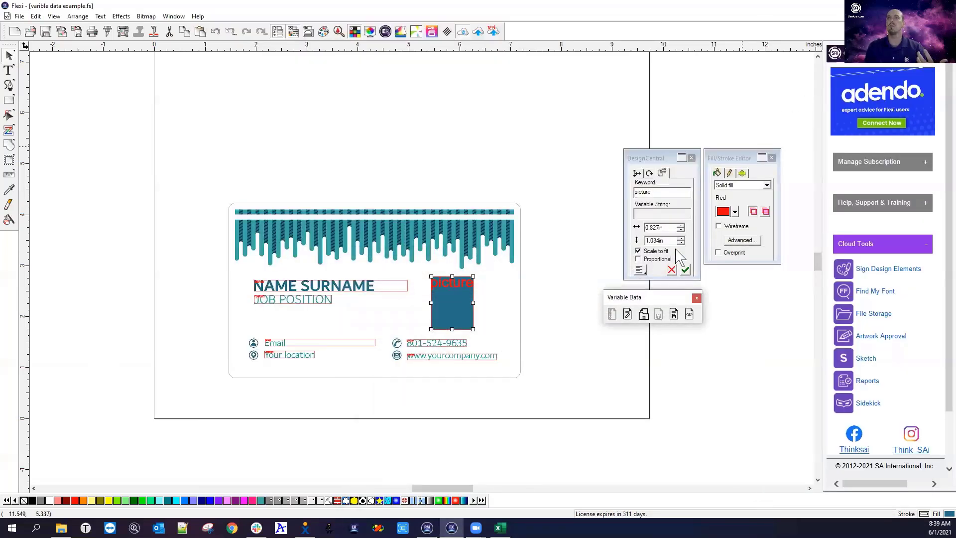
pyautogui.click(628, 314)
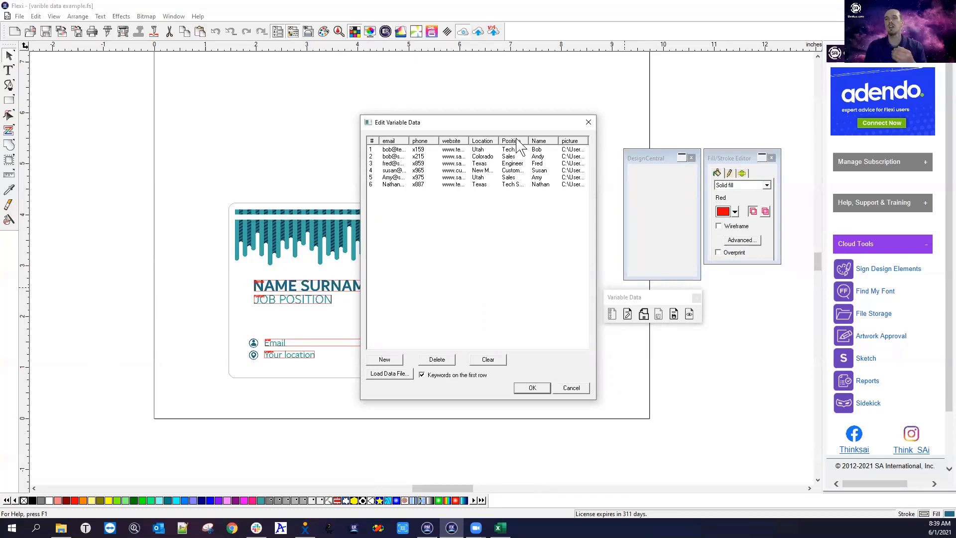
pyautogui.click(499, 527)
pyautogui.click(872, 29)
pyautogui.click(326, 305)
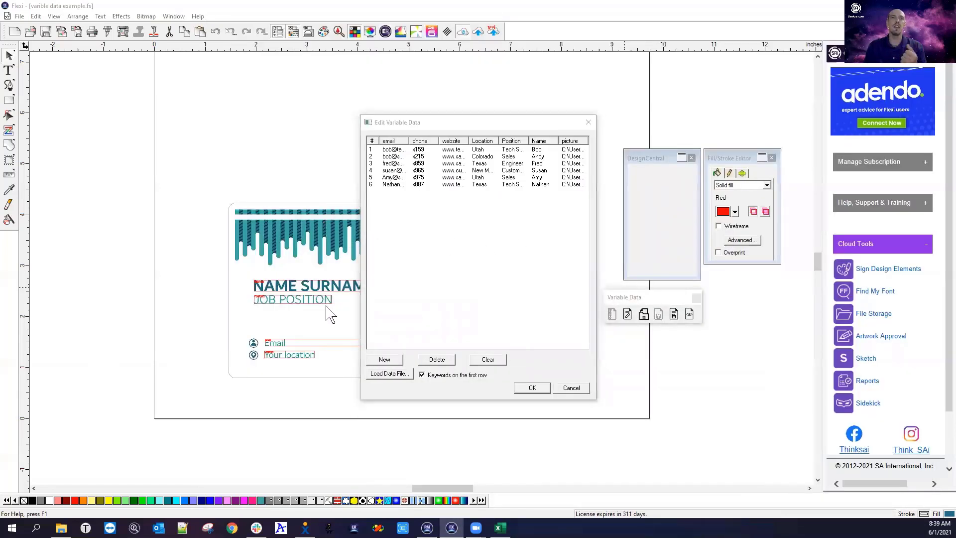
pyautogui.click(532, 387)
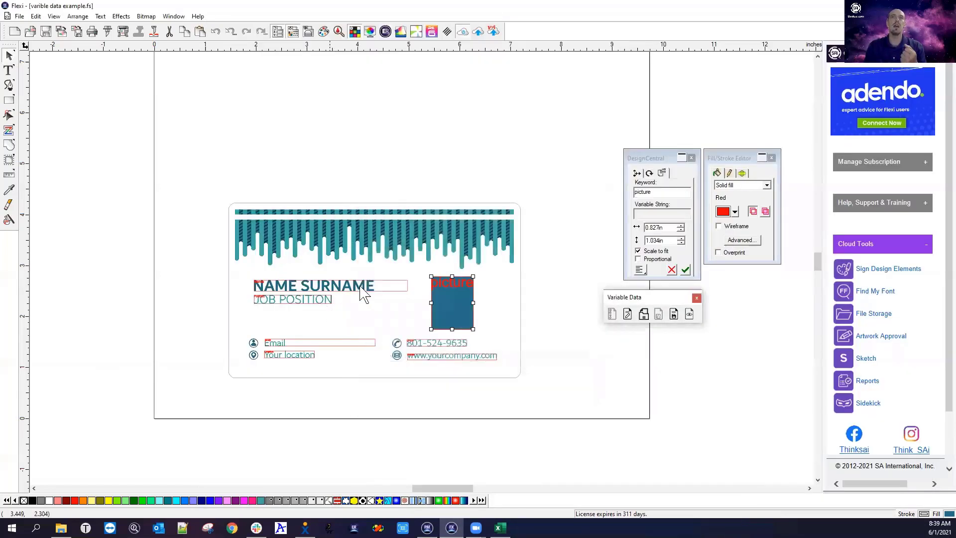
pyautogui.click(370, 291)
pyautogui.doubleClick(658, 192)
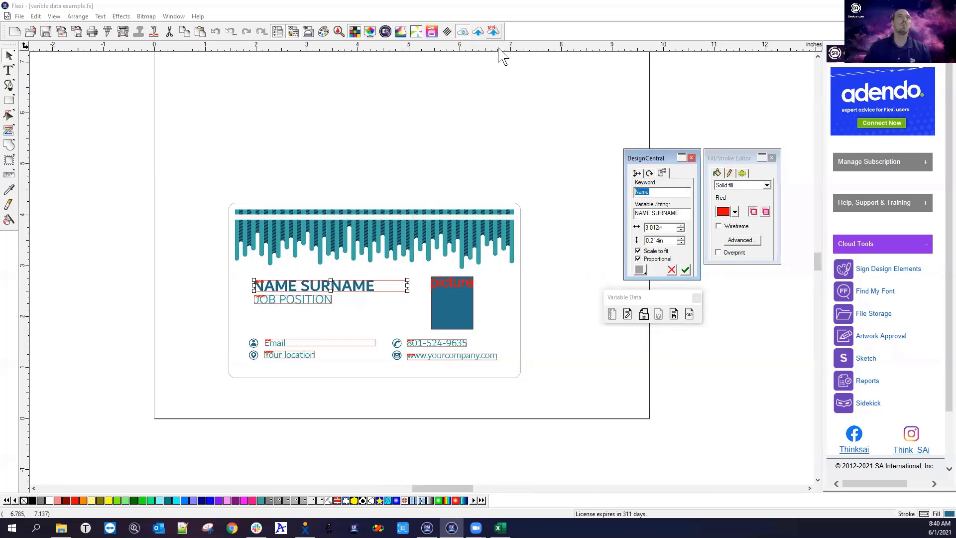
pyautogui.click(139, 167)
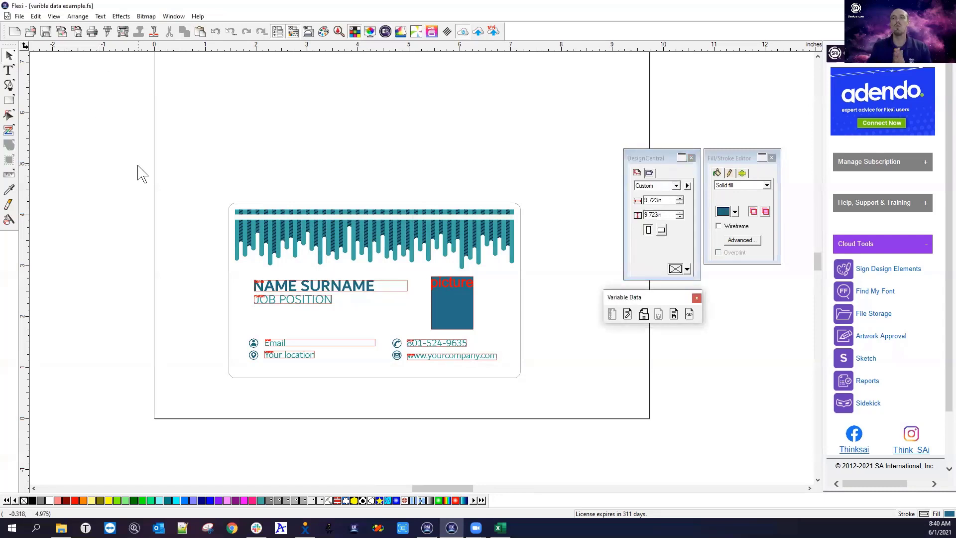